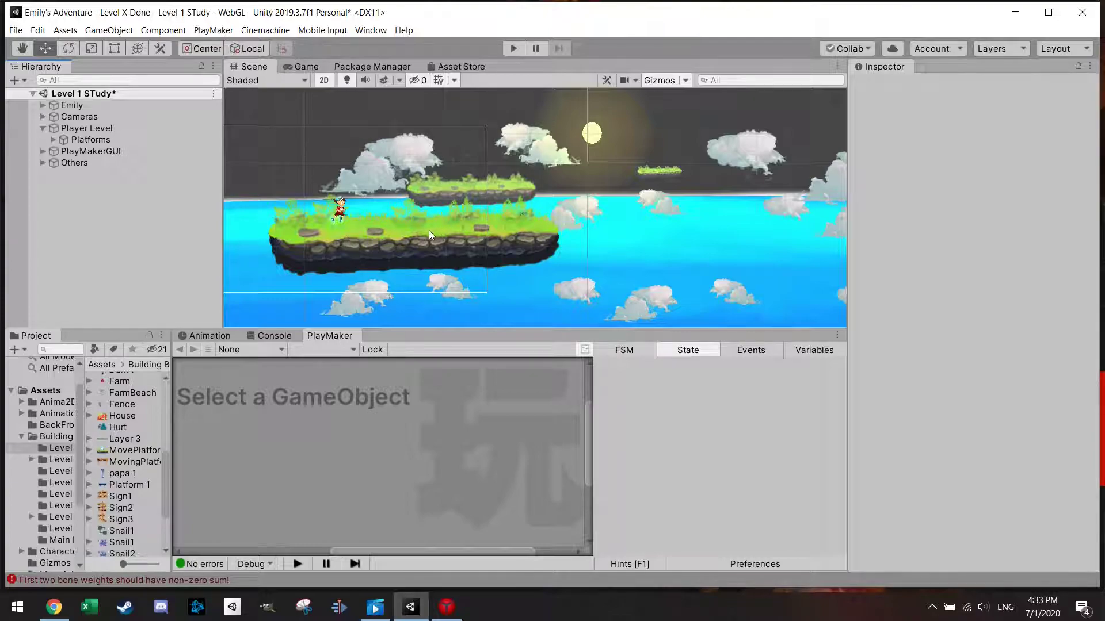
Step: Zoom and pan around the Level 1 scene, then select Emily to show her components
{"action": "scroll", "coordinate": [364, 217], "scroll_direction": "down", "scroll_amount": 2}
{"action": "scroll", "coordinate": [368, 217], "scroll_direction": "down", "scroll_amount": 2}
{"action": "middle_click_drag", "start_coordinate": [512, 189], "coordinate": [465, 217]}
{"action": "scroll", "coordinate": [398, 237], "scroll_direction": "up", "scroll_amount": 1}
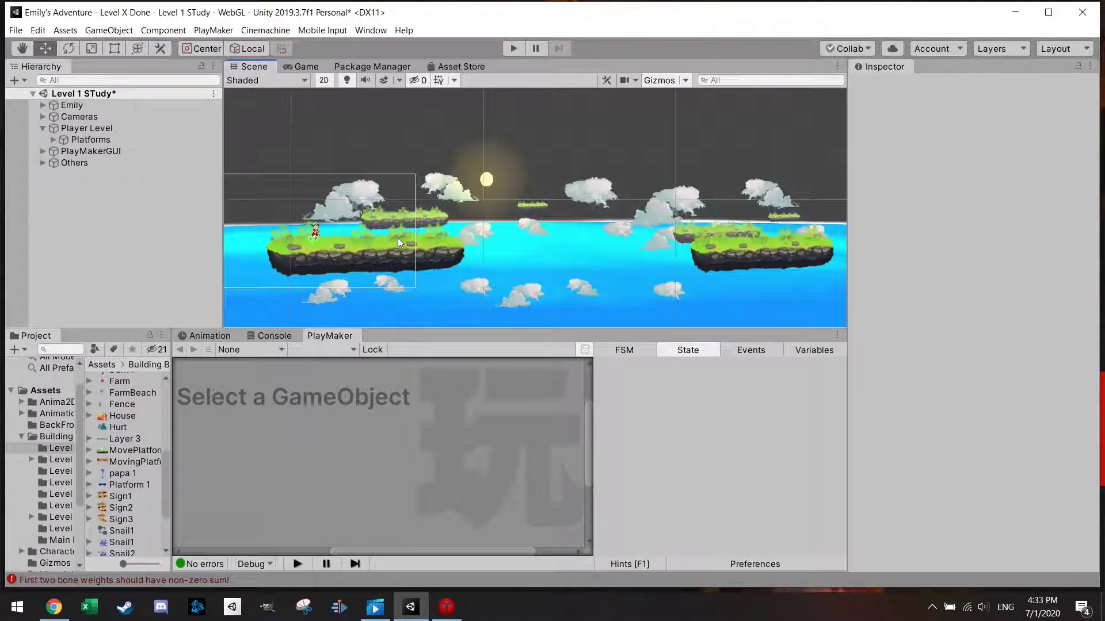
{"action": "left_click", "coordinate": [72, 105]}
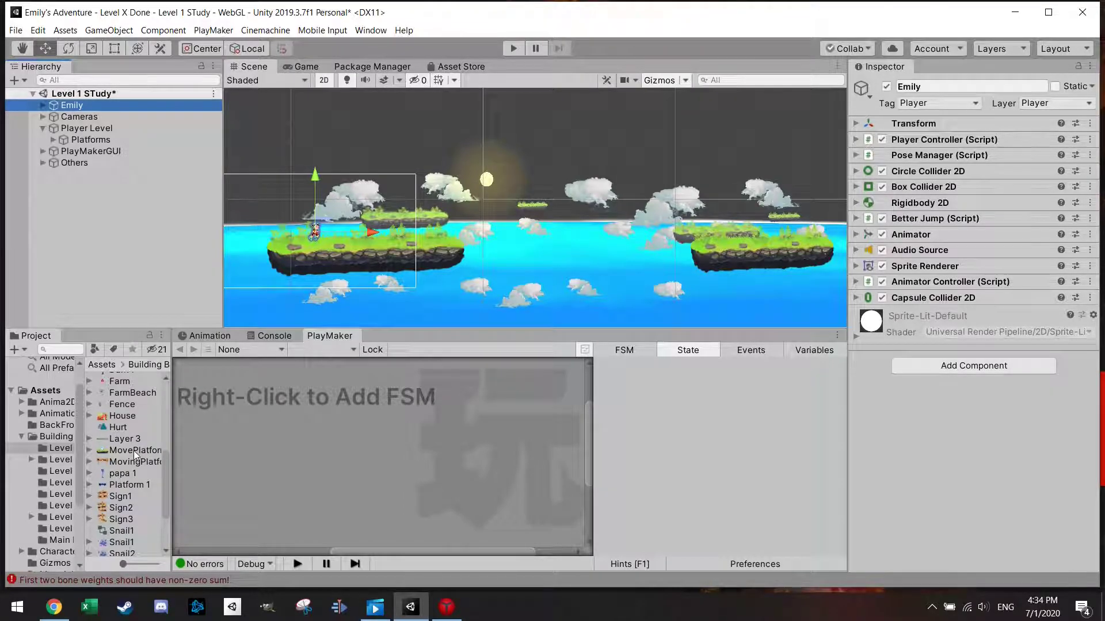
Step: Place the MovePlatform prefab into the scene as MovePlatform1 and expose its Transform settings
{"action": "left_click_drag", "start_coordinate": [134, 450], "coordinate": [545, 241]}
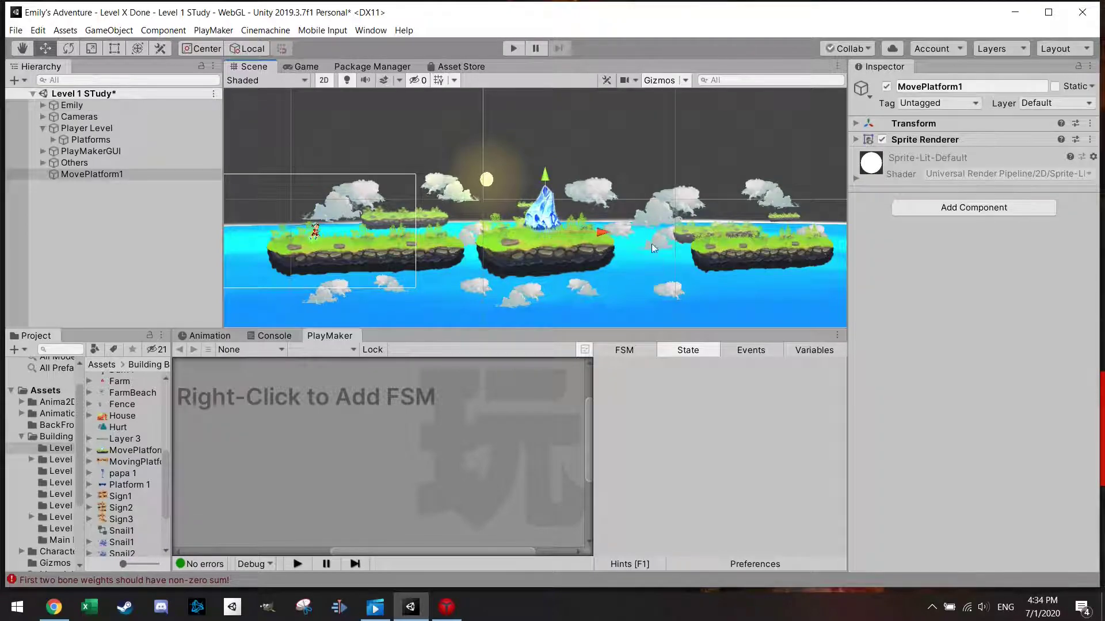
{"action": "left_click", "coordinate": [106, 175]}
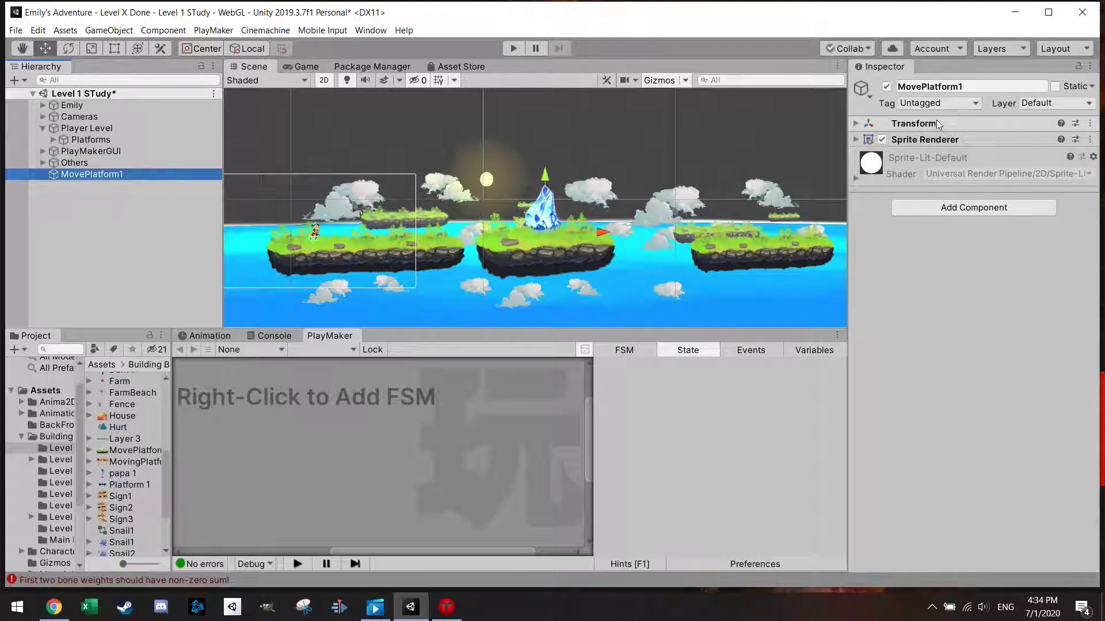
{"action": "left_click", "coordinate": [854, 139]}
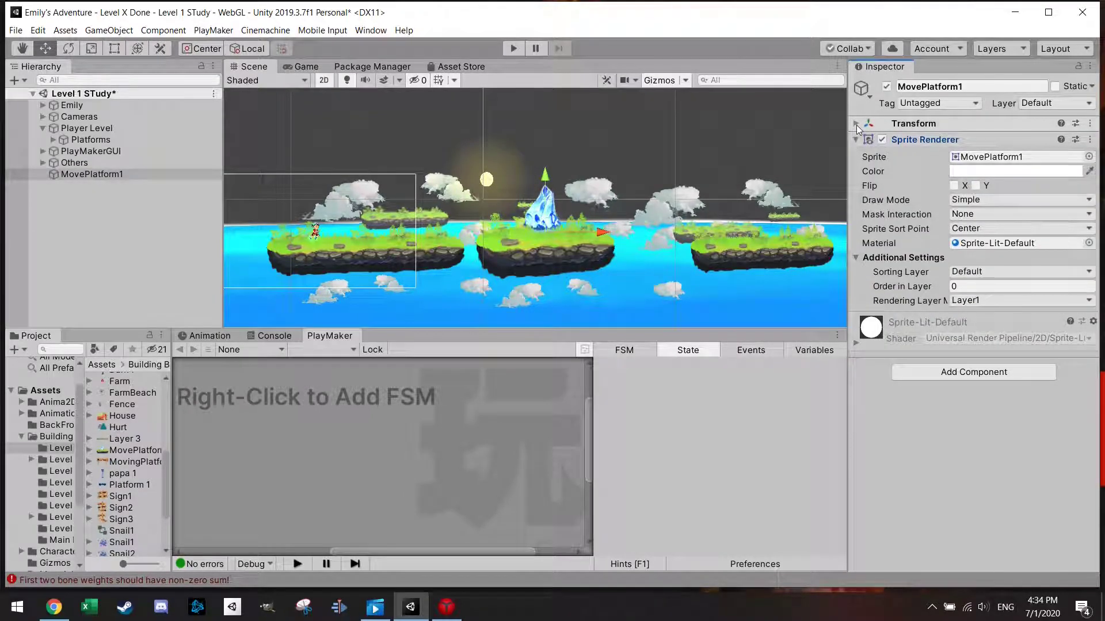
{"action": "left_click", "coordinate": [855, 123]}
Step: Scale MovePlatform1 to 0.5 on X and Y and position it between the islands
{"action": "left_click", "coordinate": [972, 171]}
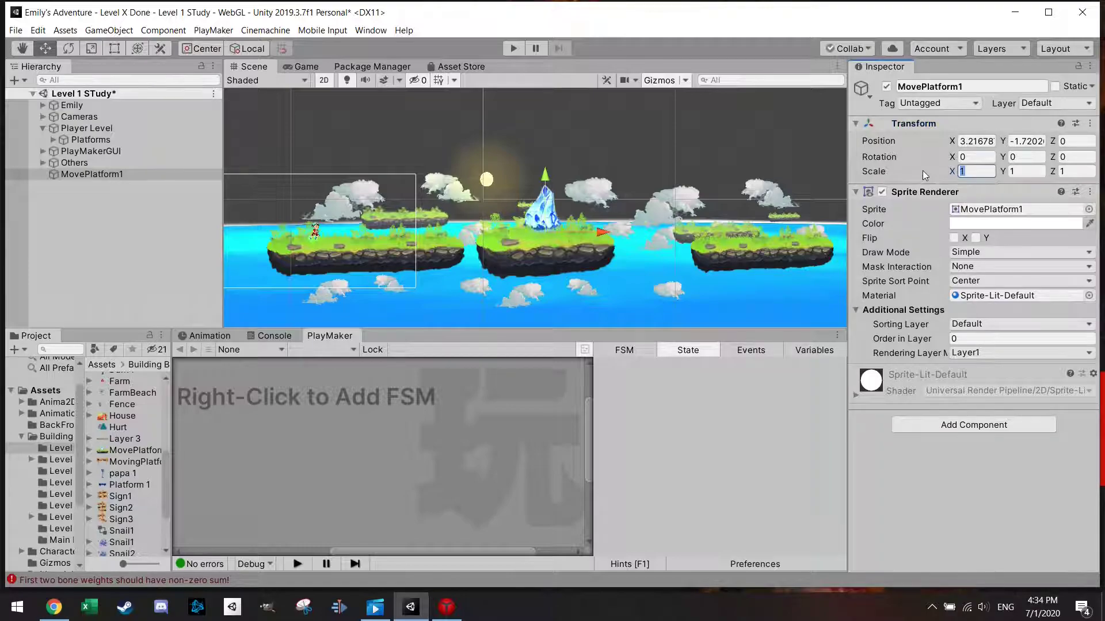
{"action": "type", "text": "0.5"}
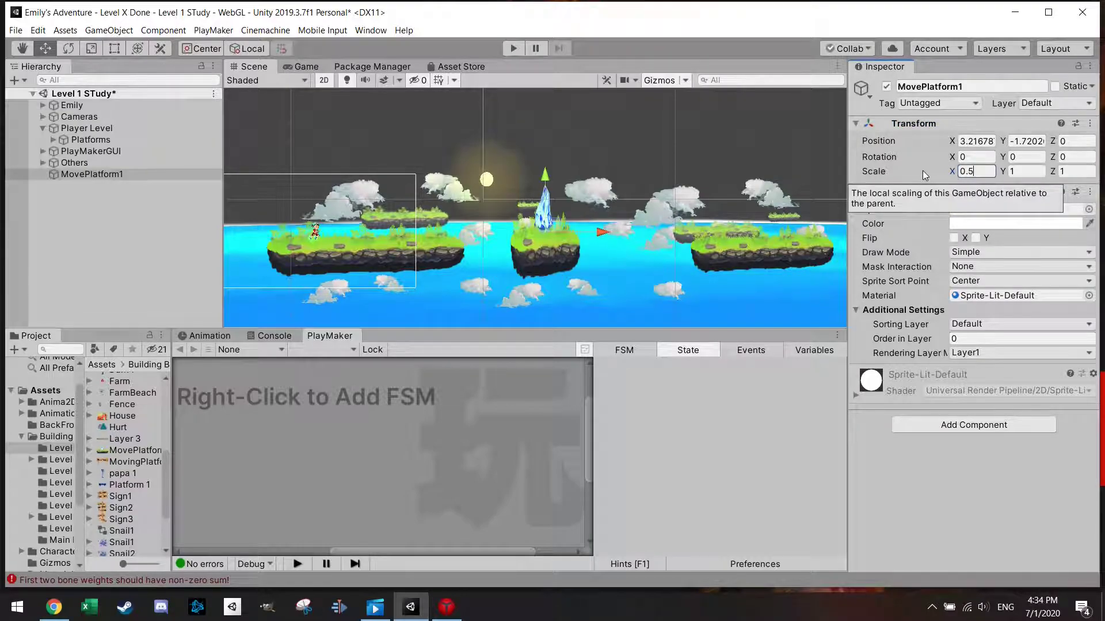
{"action": "left_click", "coordinate": [1018, 171]}
{"action": "type", "text": "0.5"}
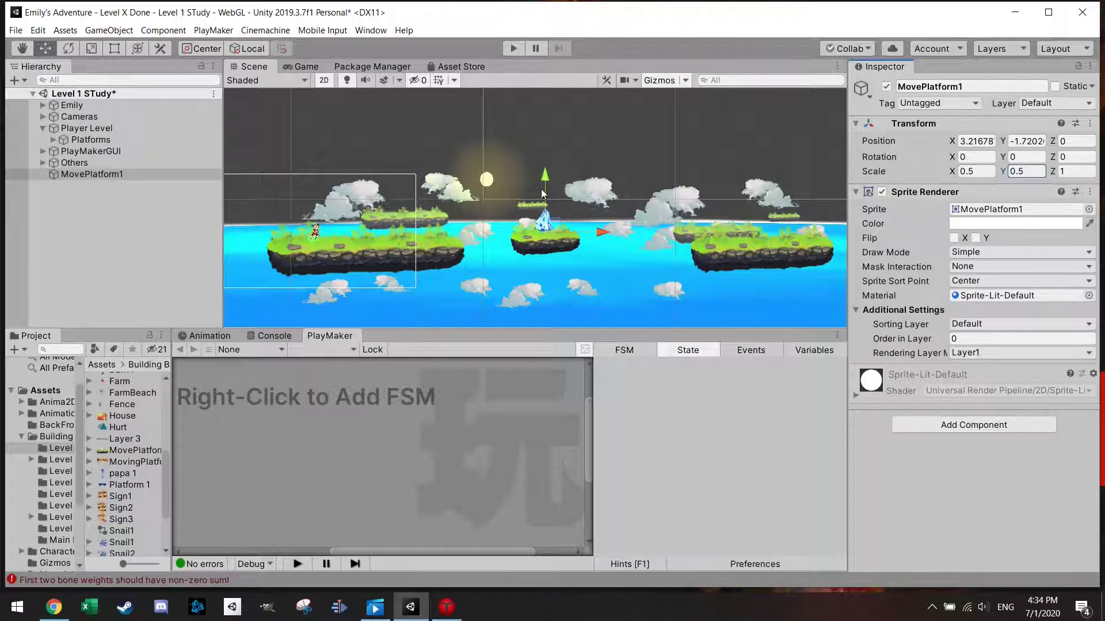
{"action": "left_click_drag", "start_coordinate": [552, 226], "coordinate": [516, 231]}
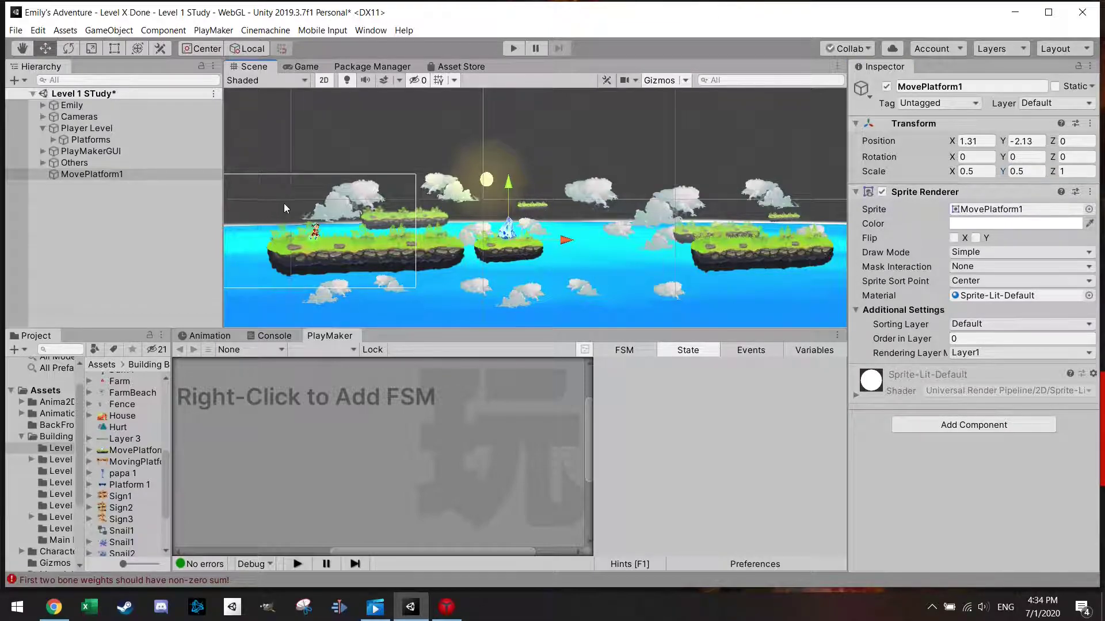
{"action": "left_click", "coordinate": [119, 205]}
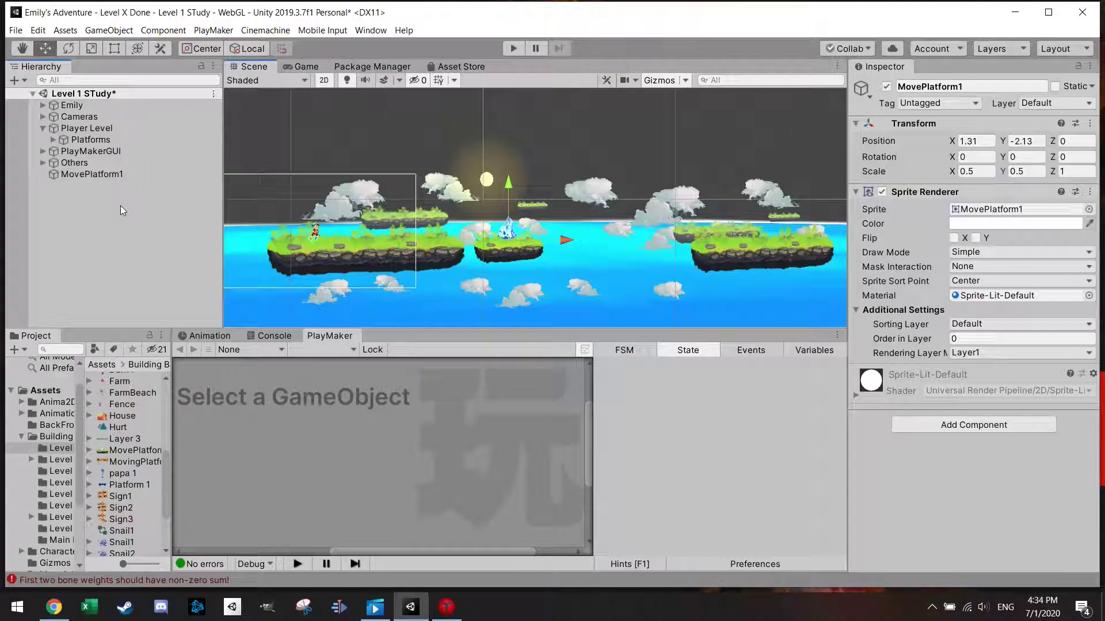
Step: Create an empty GameObject under Player Level named MovingPlatforms
{"action": "left_click", "coordinate": [82, 130]}
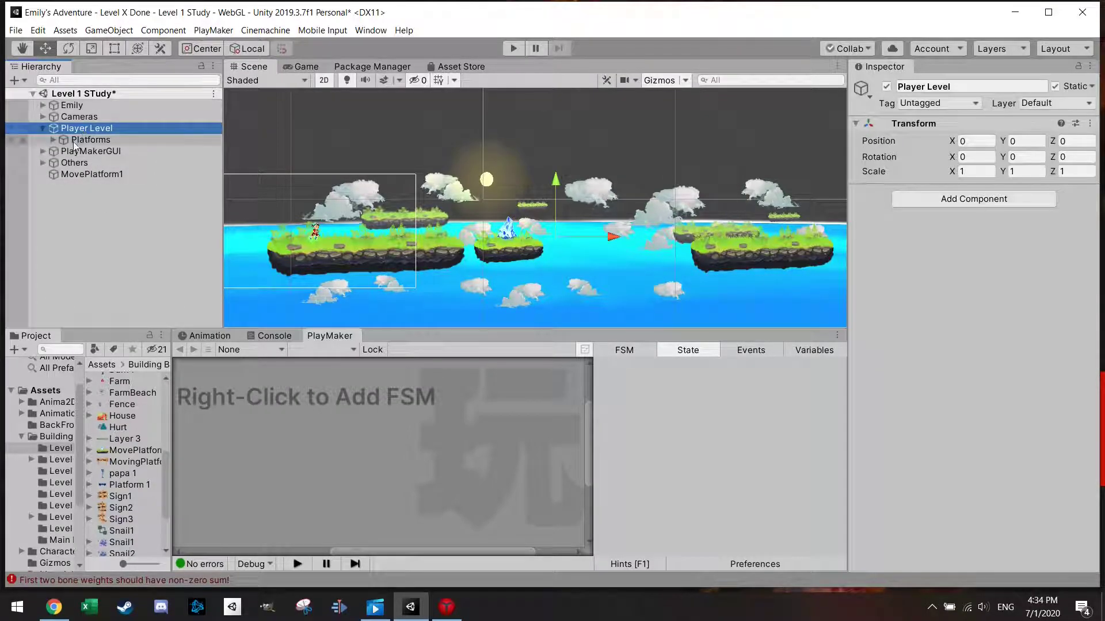
{"action": "left_click", "coordinate": [53, 140]}
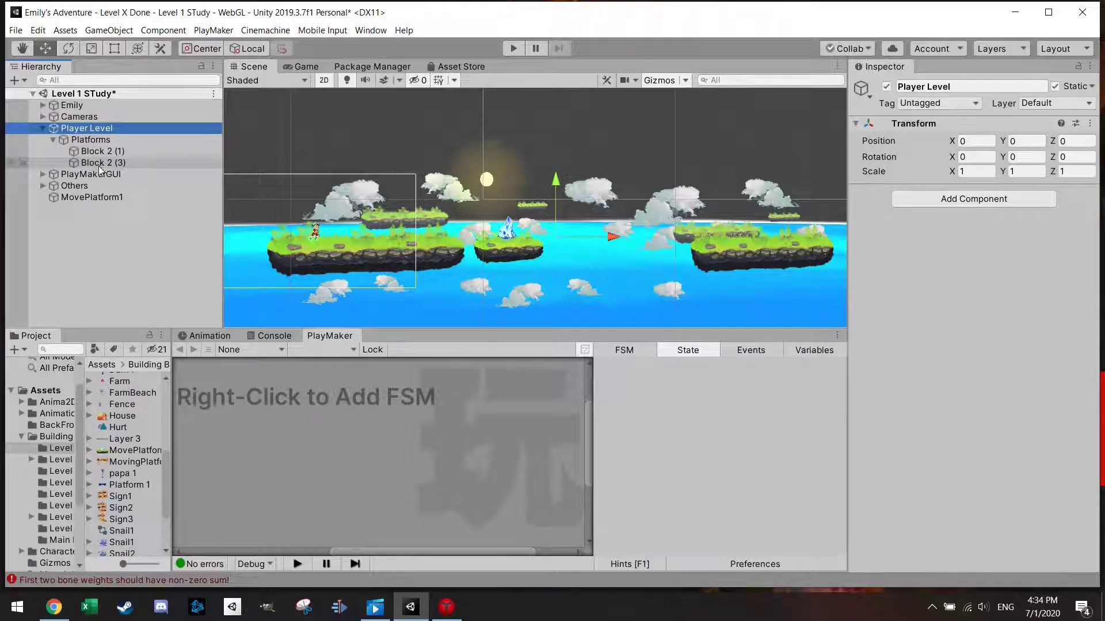
{"action": "left_click", "coordinate": [53, 140]}
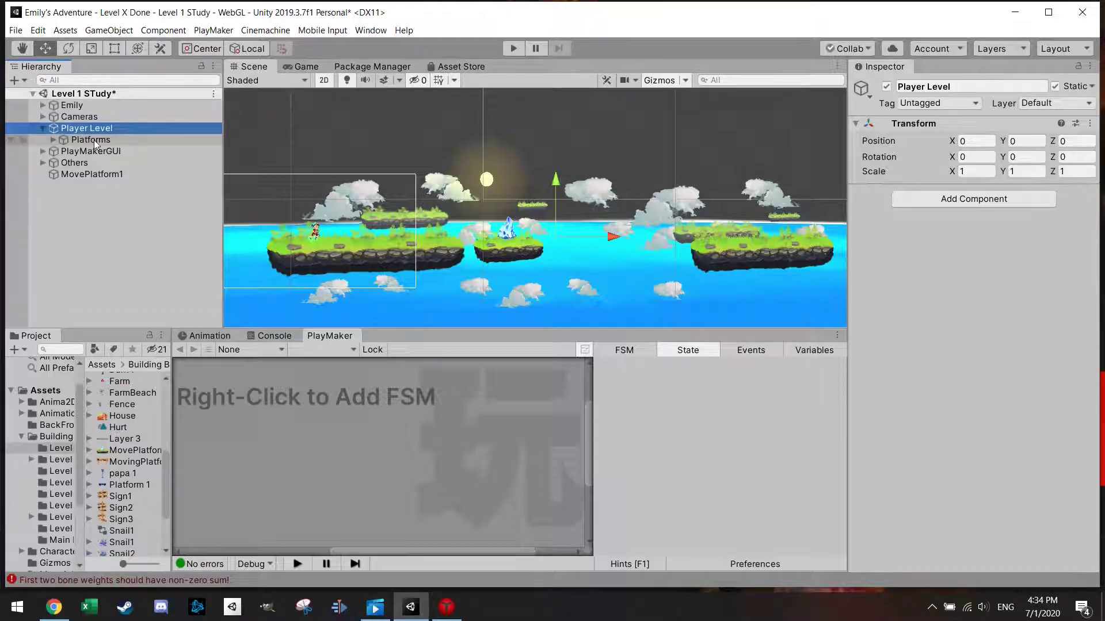
{"action": "left_click", "coordinate": [15, 80]}
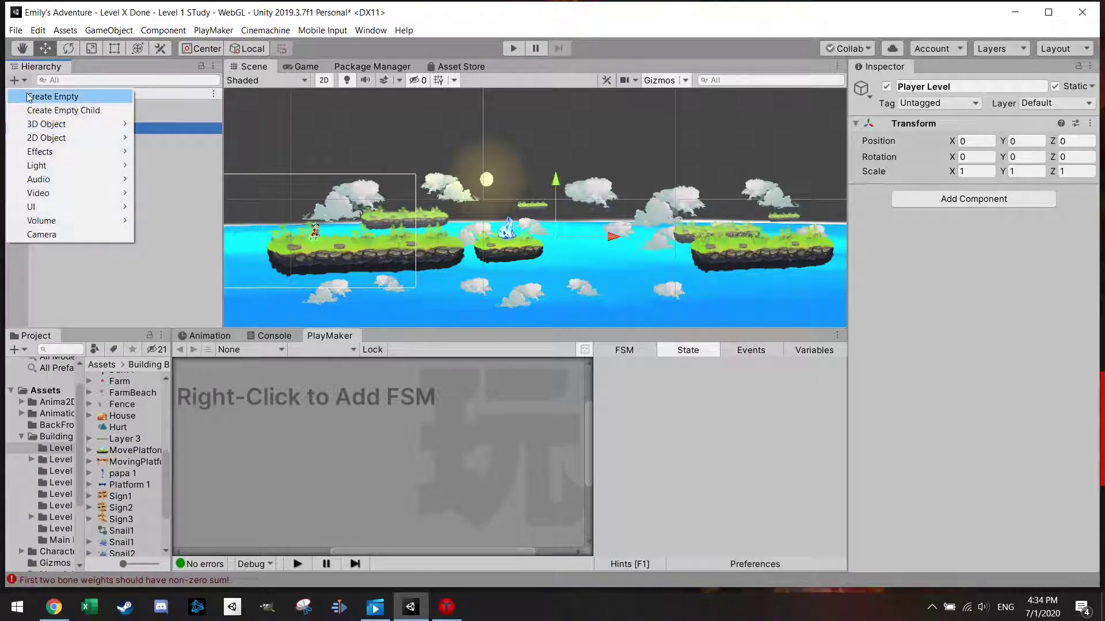
{"action": "left_click", "coordinate": [36, 94]}
{"action": "left_click_drag", "start_coordinate": [88, 185], "coordinate": [86, 134]}
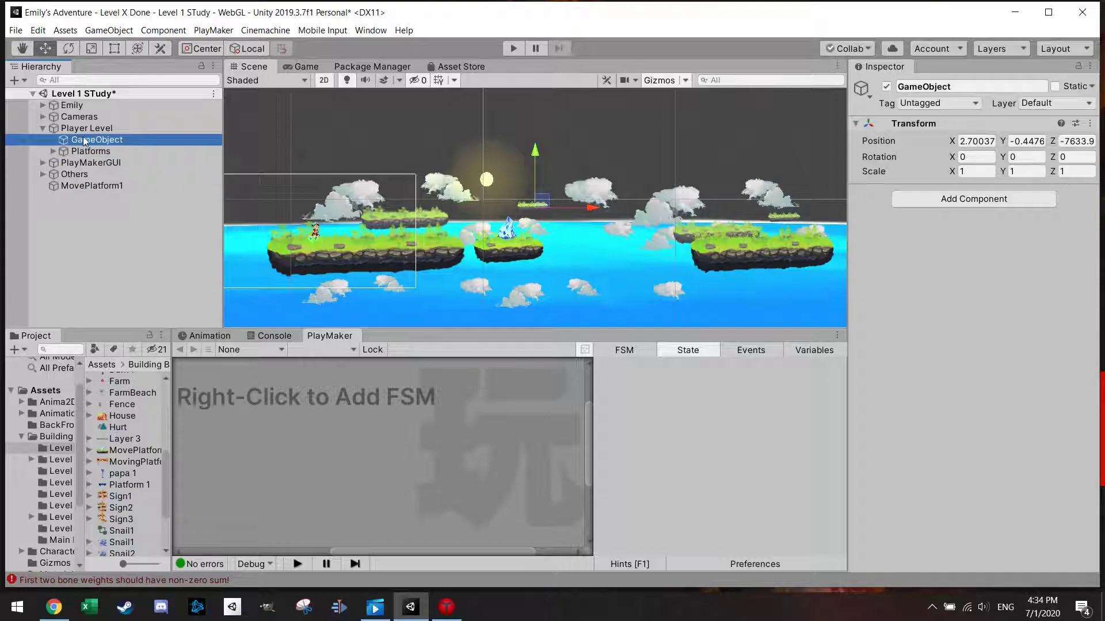
{"action": "left_click", "coordinate": [924, 86]}
{"action": "type", "text": "MovingPlatforms"}
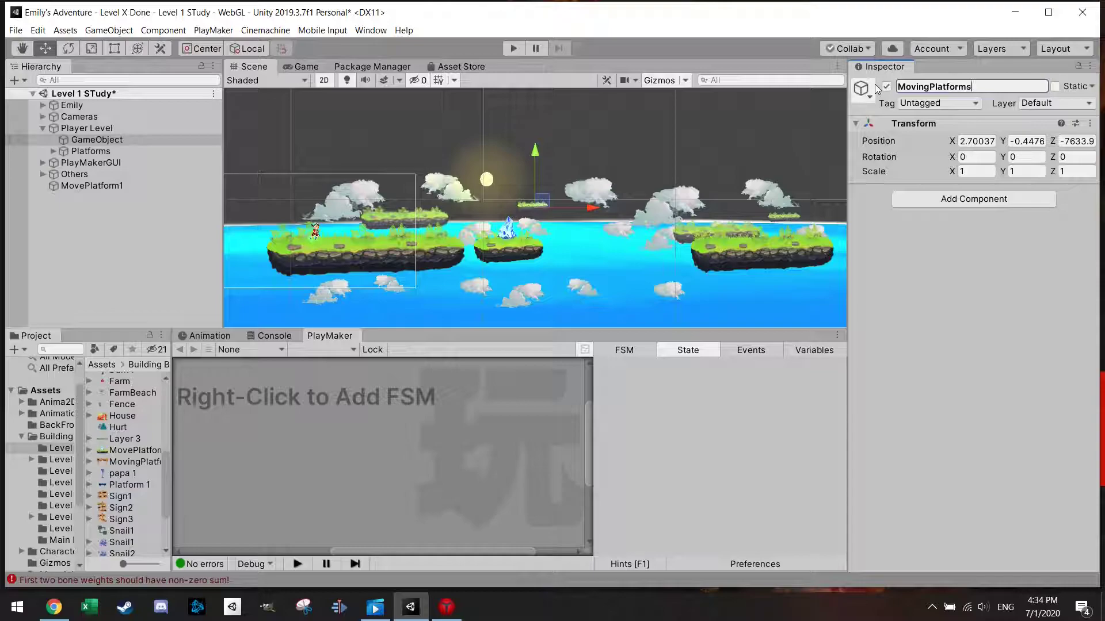
{"action": "key", "text": "Return"}
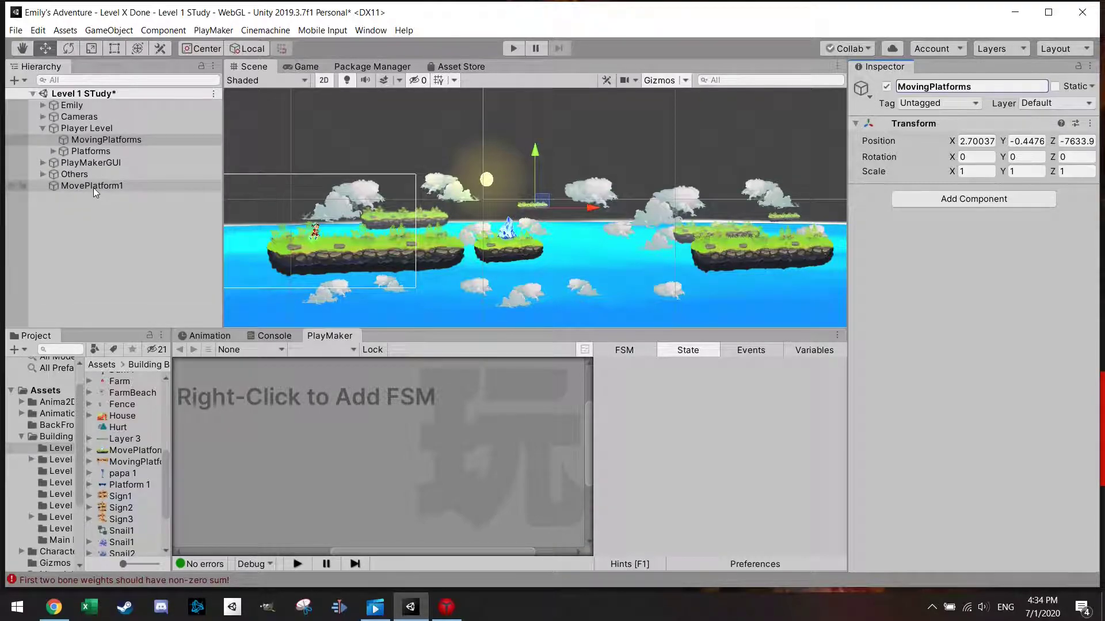
Step: Add an empty MovingPlatform1 child to MovingPlatforms and nest MovePlatform1 inside it
{"action": "left_click_drag", "start_coordinate": [93, 187], "coordinate": [116, 140]}
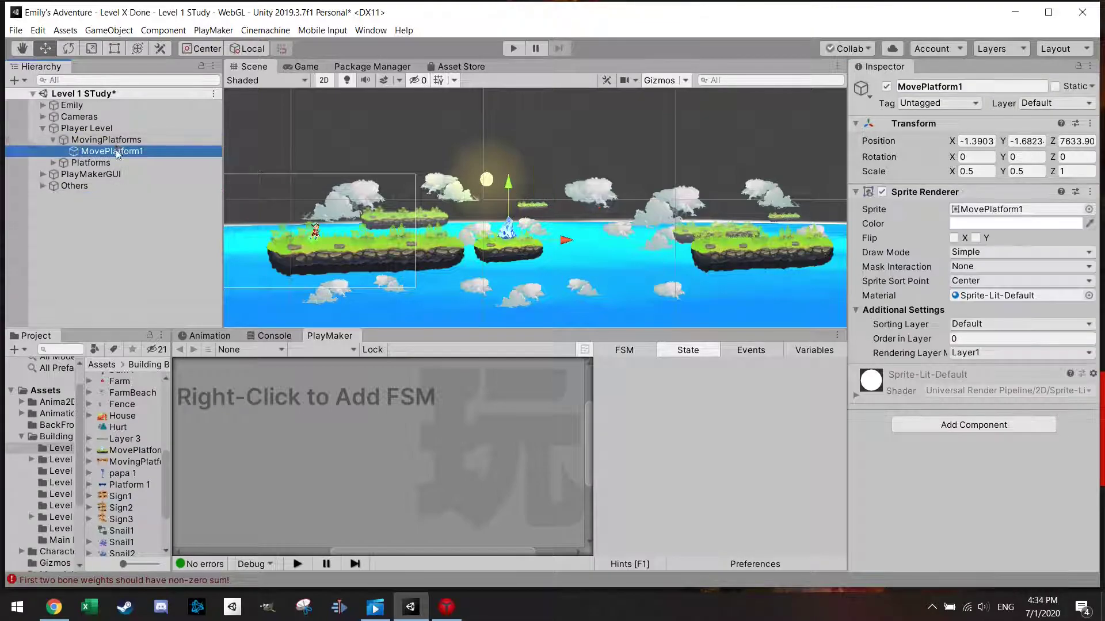
{"action": "left_click", "coordinate": [109, 141]}
{"action": "right_click", "coordinate": [118, 146]}
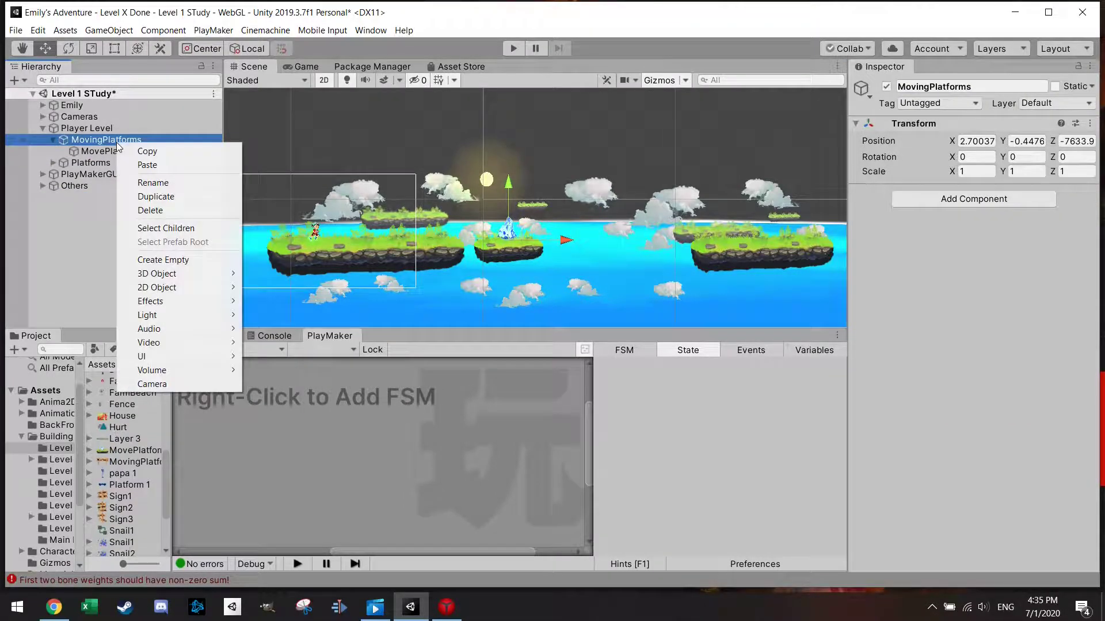
{"action": "left_click", "coordinate": [170, 259]}
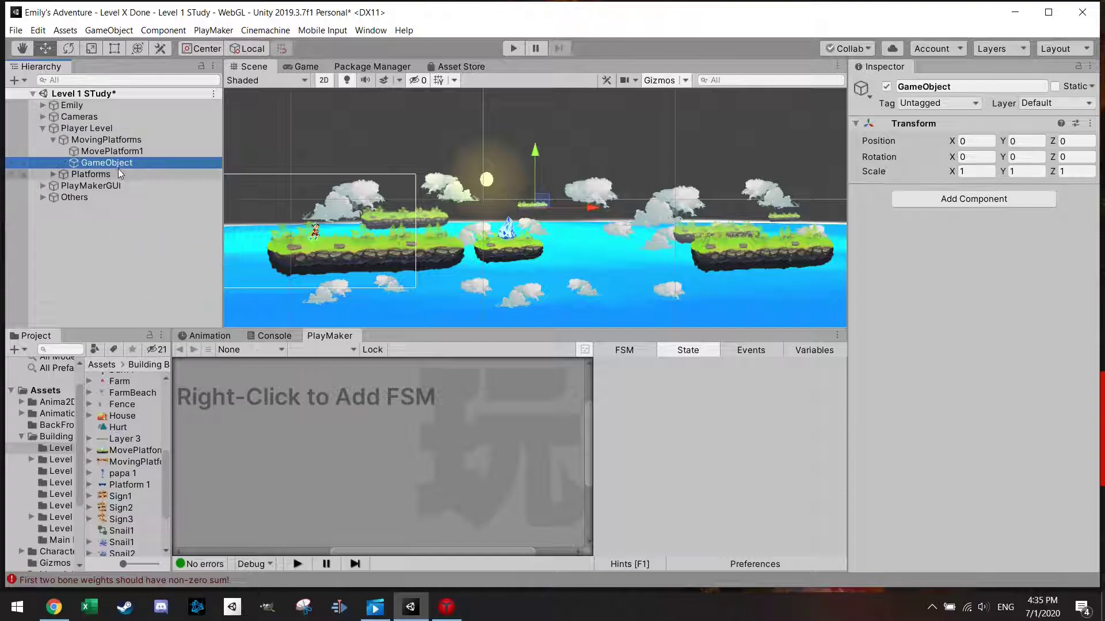
{"action": "left_click_drag", "start_coordinate": [114, 164], "coordinate": [113, 148]}
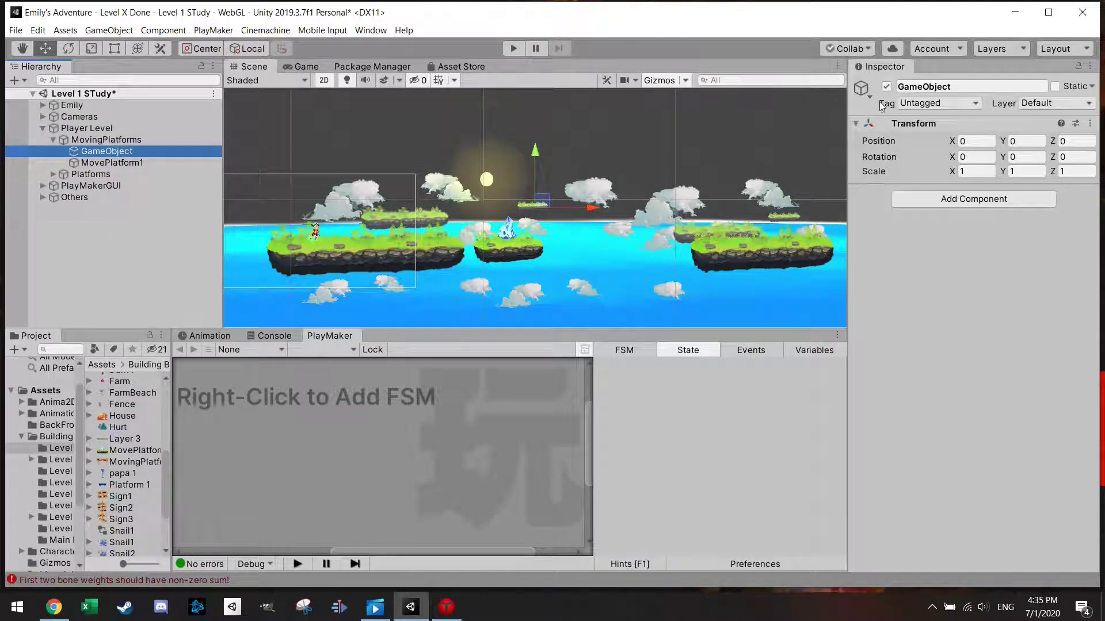
{"action": "left_click", "coordinate": [951, 91]}
{"action": "type", "text": "Mo"}
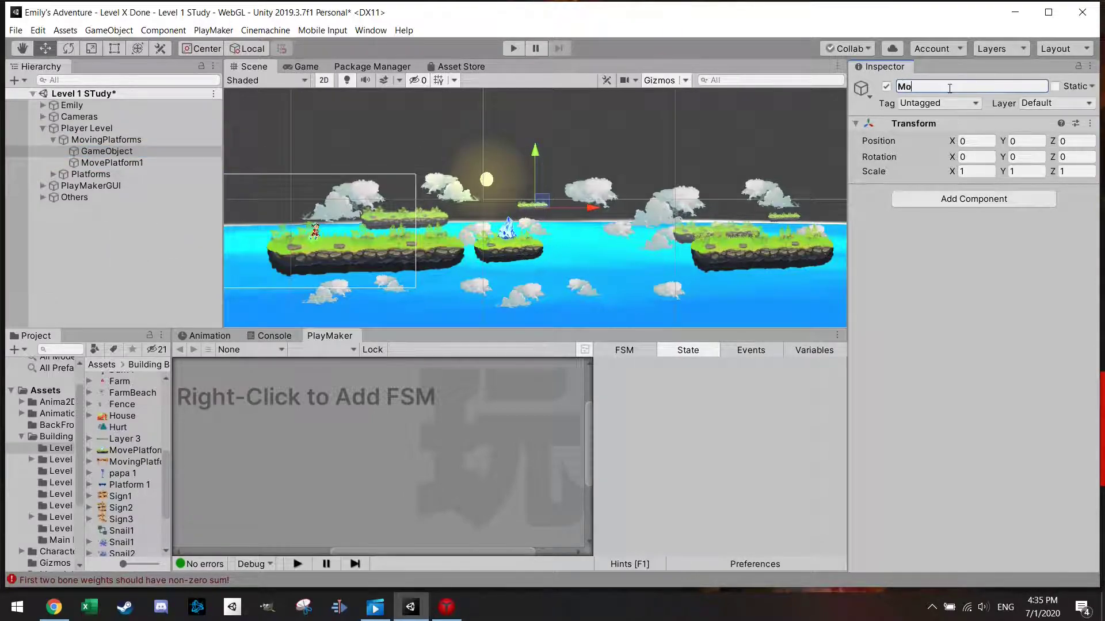
{"action": "type", "text": "vingPlatform1"}
{"action": "key", "text": "Return"}
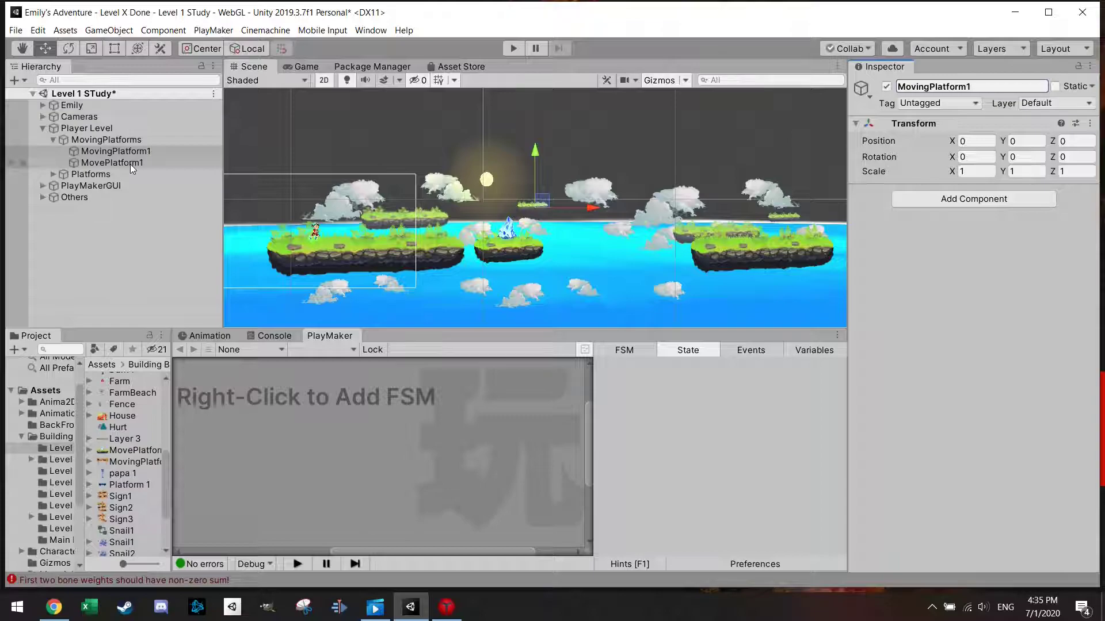
{"action": "left_click_drag", "start_coordinate": [130, 164], "coordinate": [141, 153]}
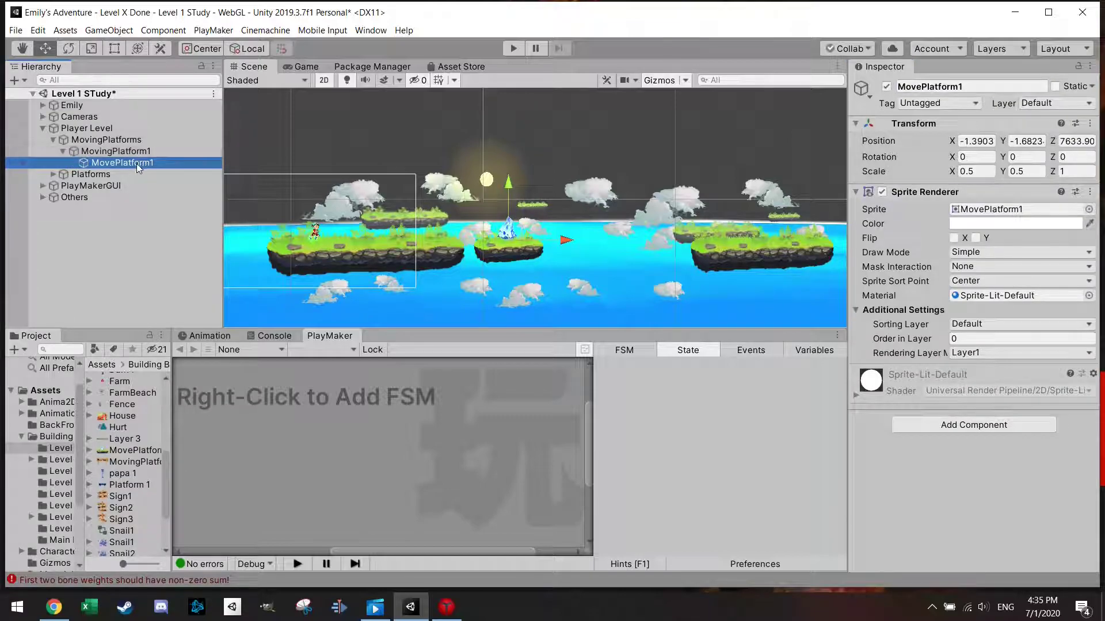
{"action": "left_click", "coordinate": [136, 164]}
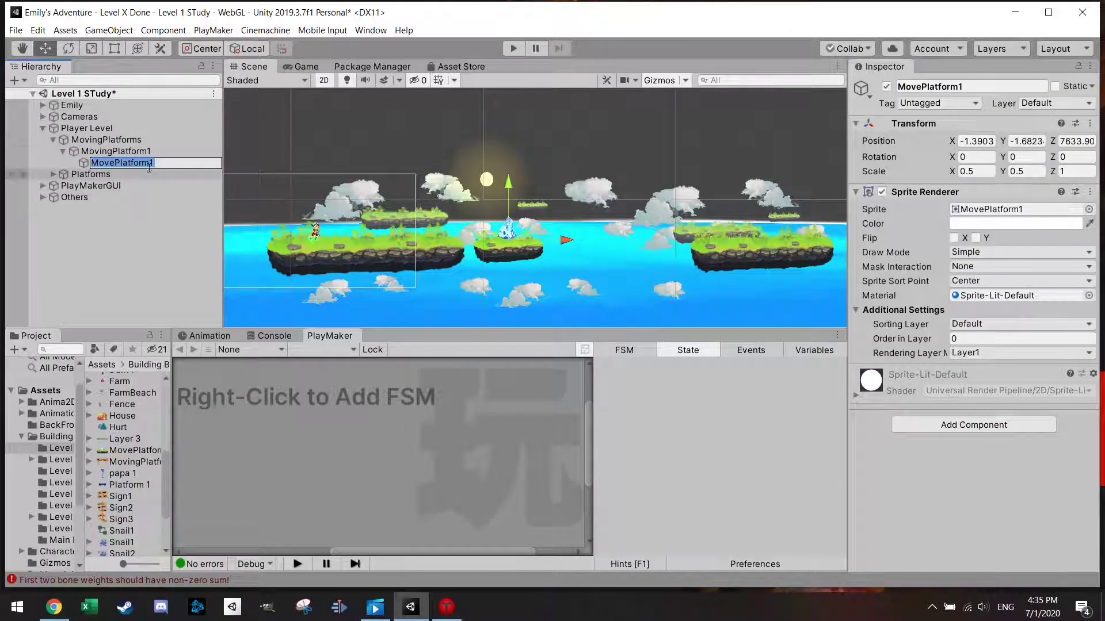
{"action": "key", "text": "Return"}
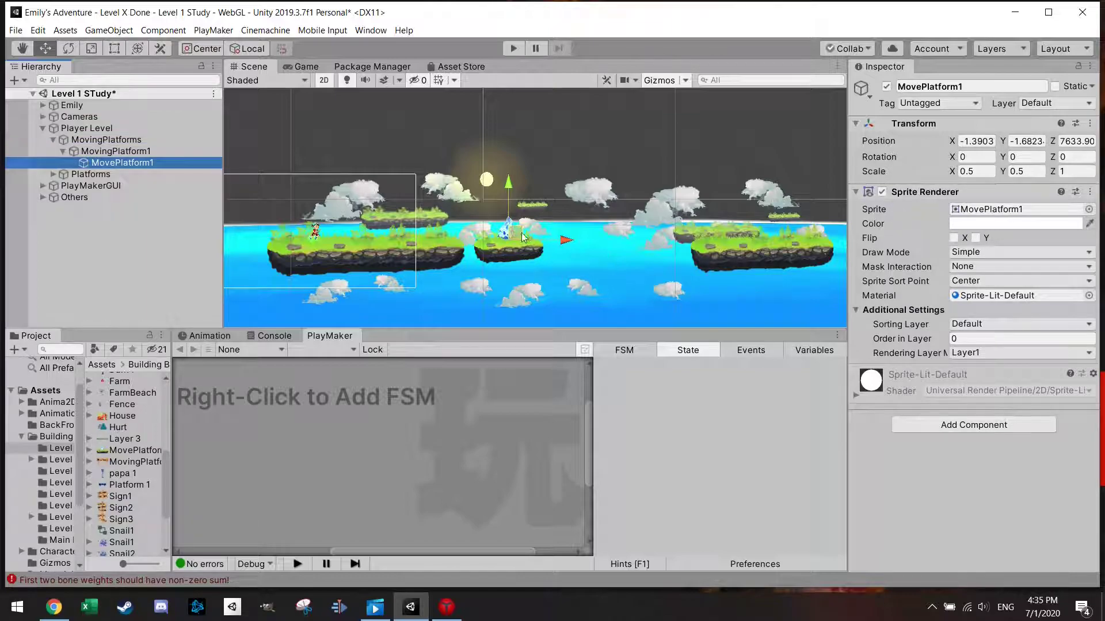
Step: Add a Box Collider 2D and shrink it to a thin 7.09 by 0.49 strip on the platform top
{"action": "left_click", "coordinate": [980, 426]}
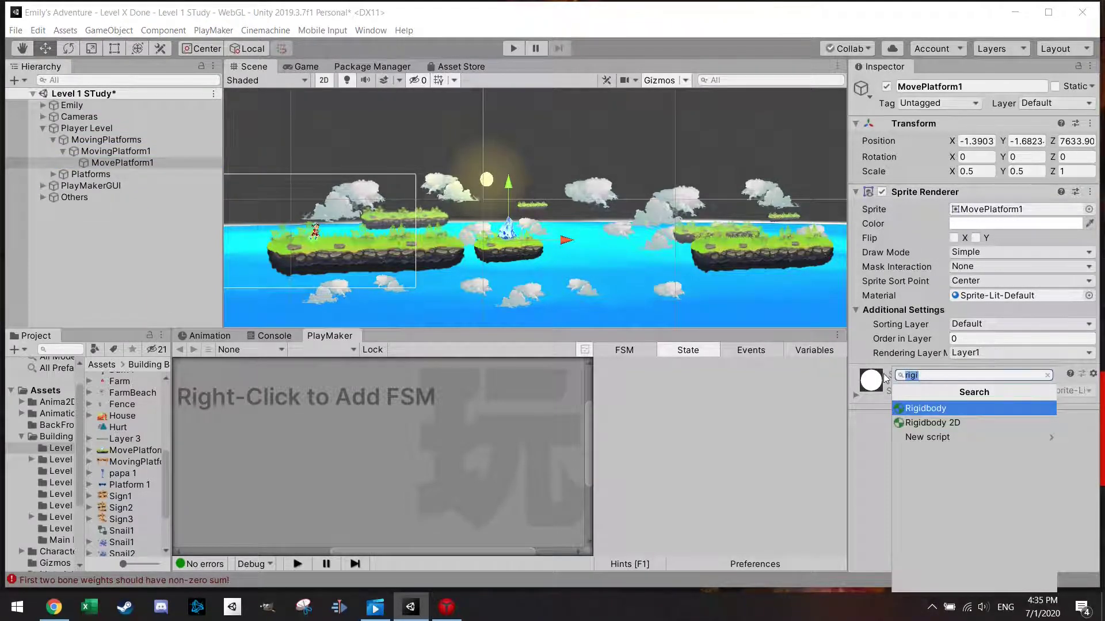
{"action": "type", "text": "box"}
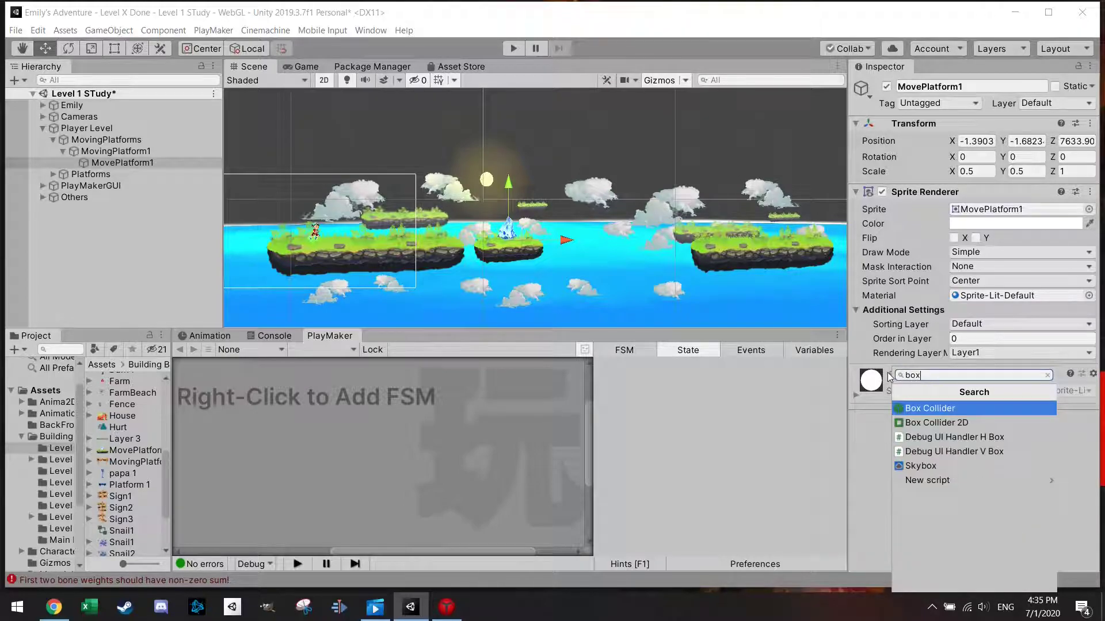
{"action": "left_click", "coordinate": [970, 423]}
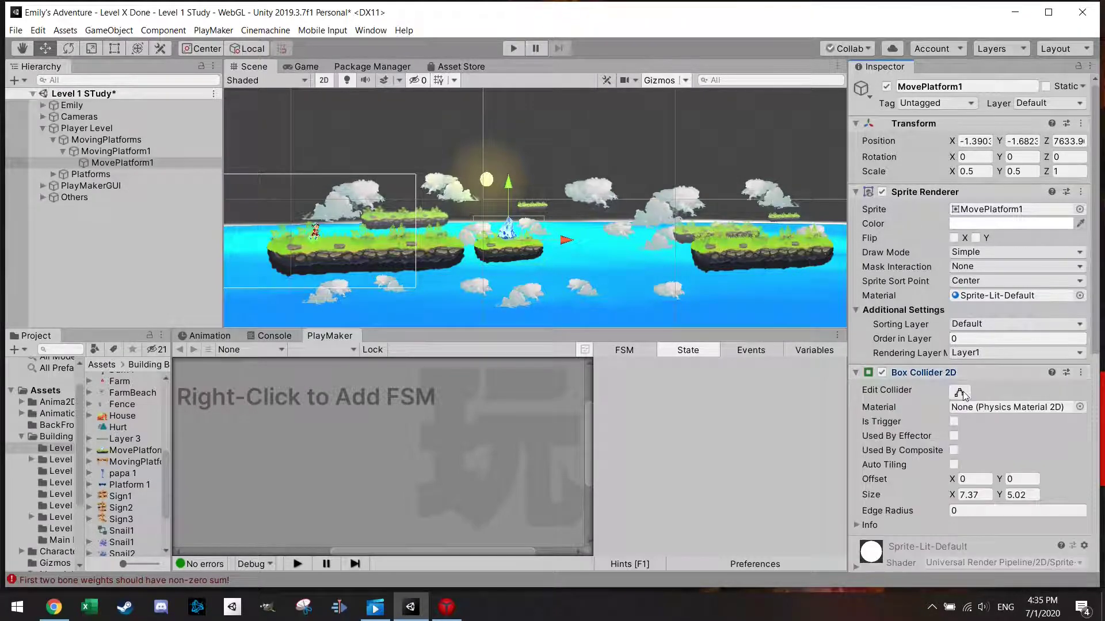
{"action": "left_click", "coordinate": [960, 392]}
{"action": "scroll", "coordinate": [478, 236], "scroll_direction": "up", "scroll_amount": 5}
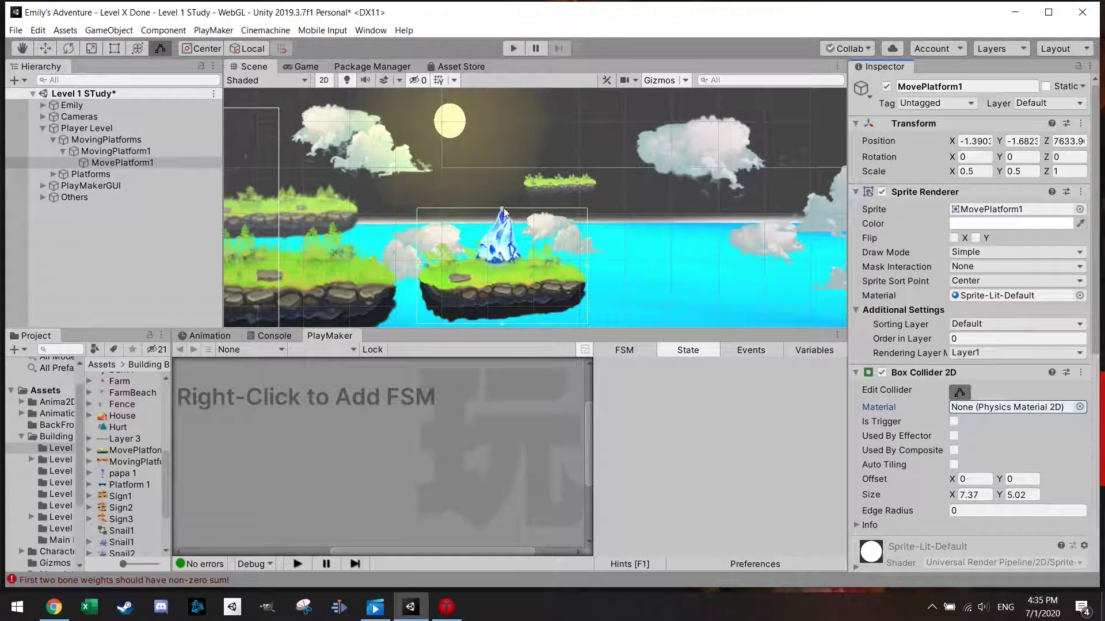
{"action": "left_click_drag", "start_coordinate": [503, 210], "coordinate": [506, 271]}
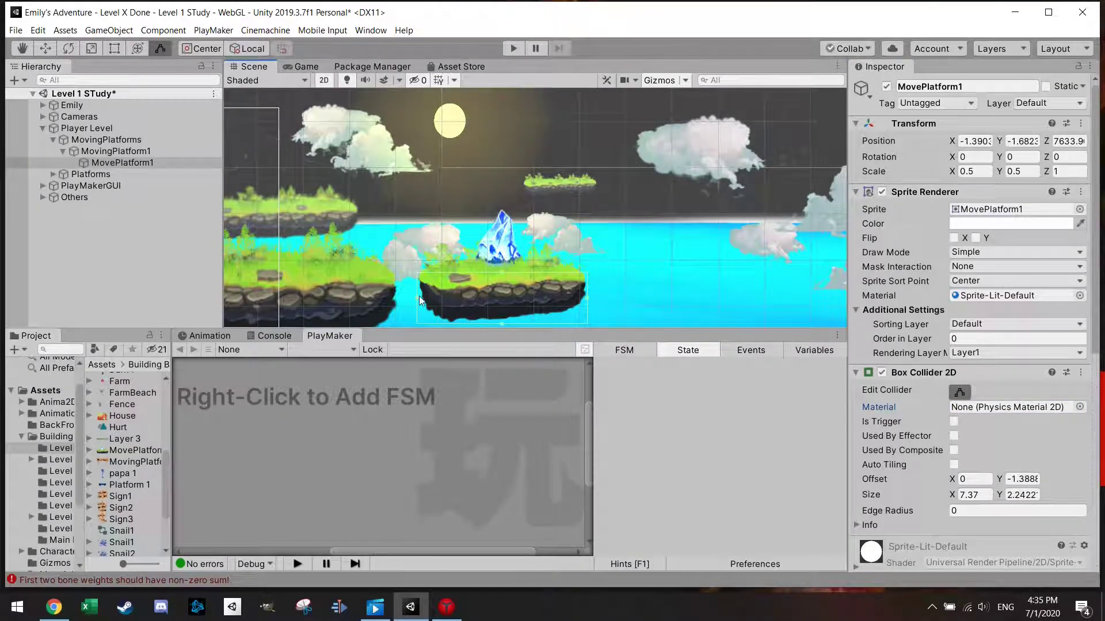
{"action": "left_click_drag", "start_coordinate": [418, 296], "coordinate": [422, 296]}
{"action": "left_click_drag", "start_coordinate": [585, 298], "coordinate": [582, 298]}
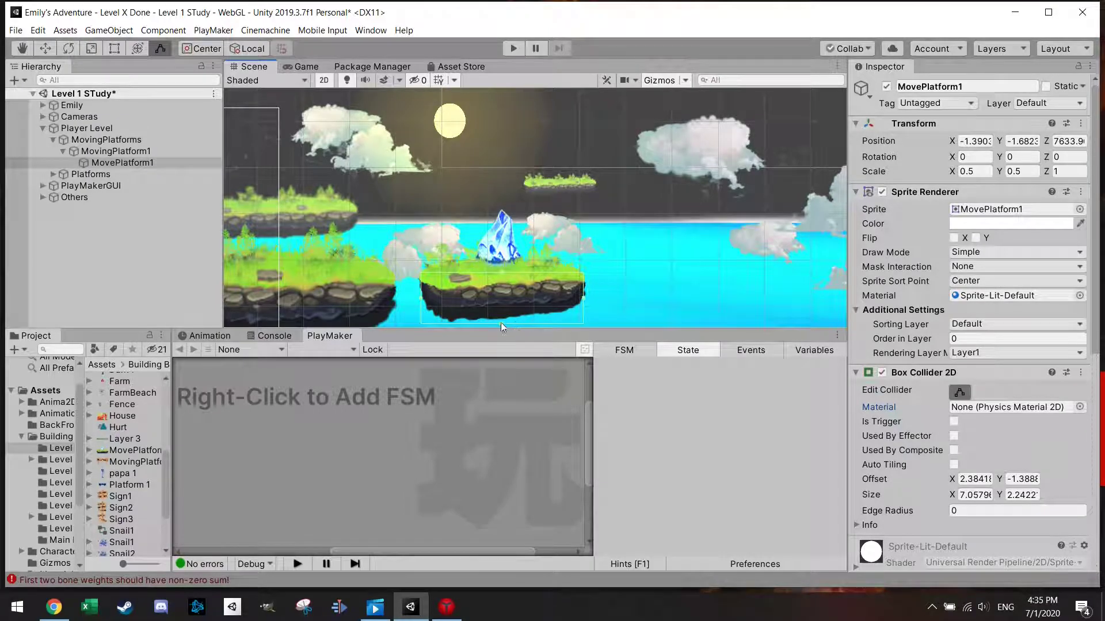
{"action": "left_click_drag", "start_coordinate": [500, 322], "coordinate": [505, 284]}
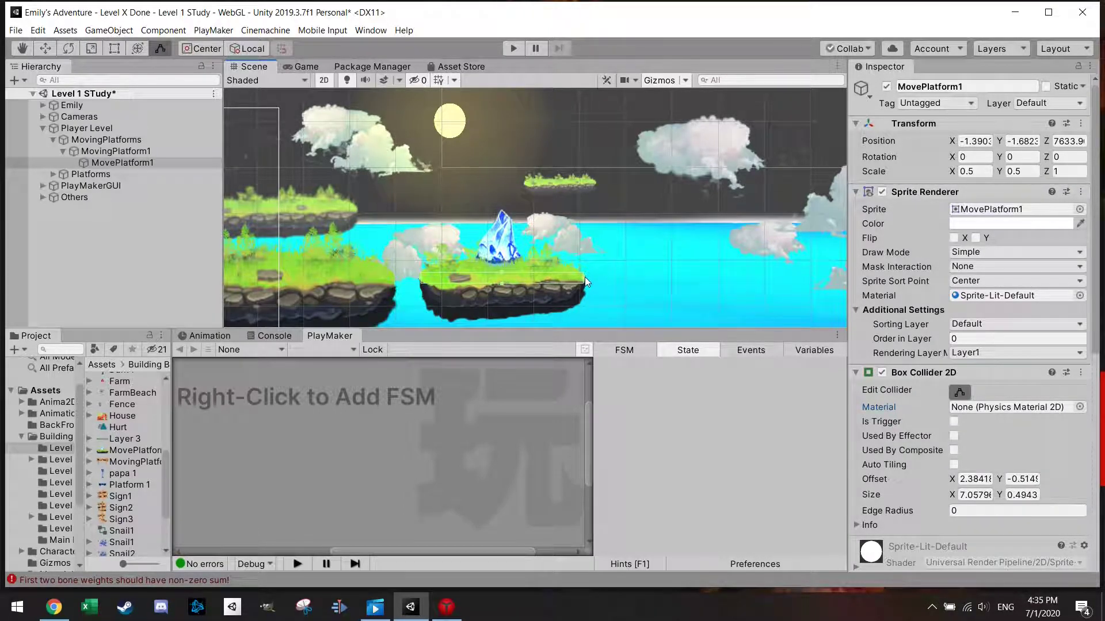
{"action": "left_click_drag", "start_coordinate": [585, 277], "coordinate": [584, 277]}
Step: Assign MovePlatform1 to the Ground layer
{"action": "left_click", "coordinate": [1061, 105]}
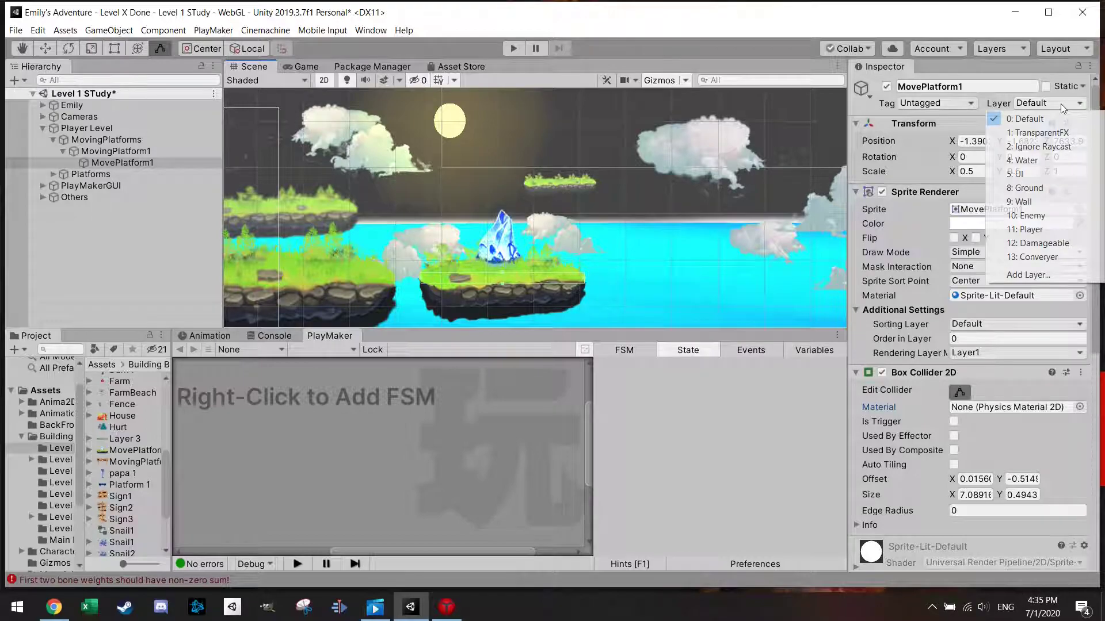
{"action": "left_click", "coordinate": [1039, 188]}
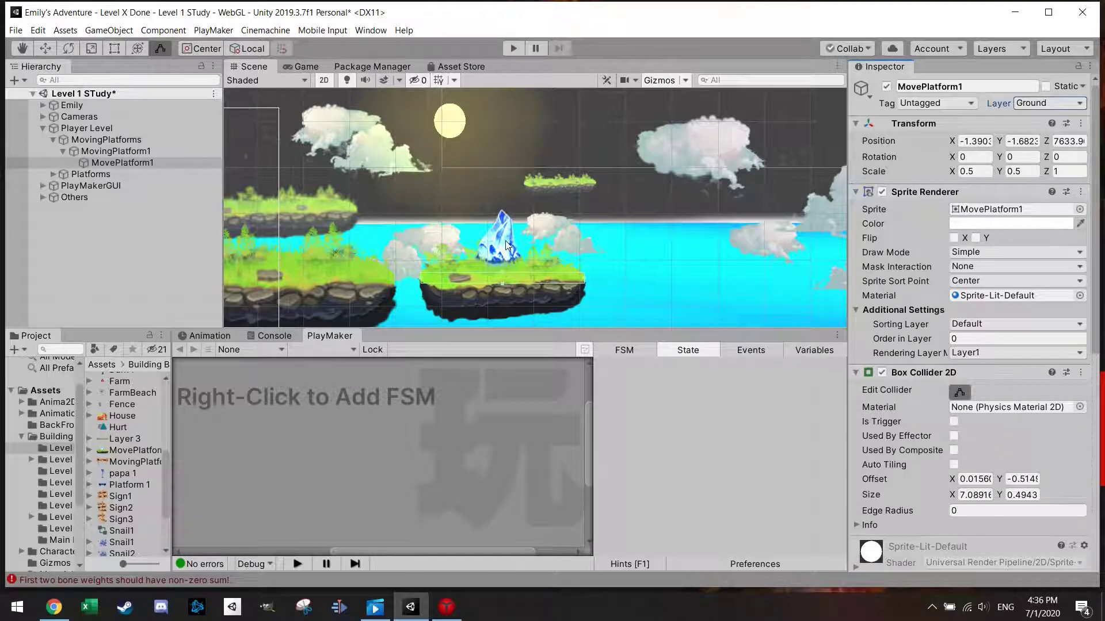
{"action": "scroll", "coordinate": [506, 238], "scroll_direction": "down", "scroll_amount": 1}
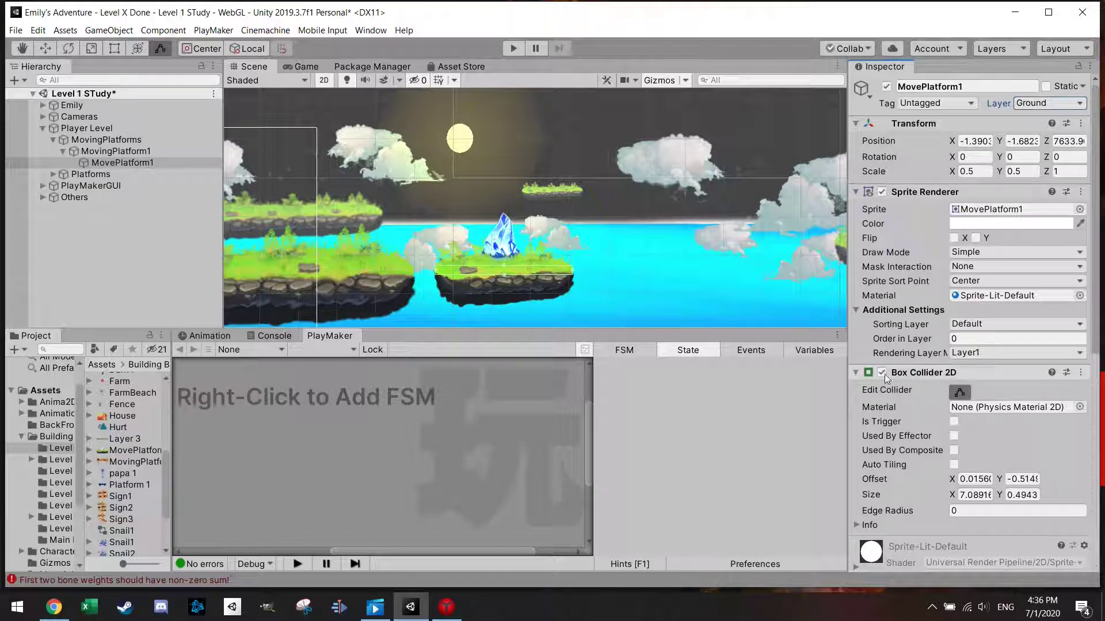
Step: Add a second Box Collider 2D set as Is Trigger and fit it to the platform surface
{"action": "left_click", "coordinate": [855, 372]}
{"action": "left_click", "coordinate": [953, 440]}
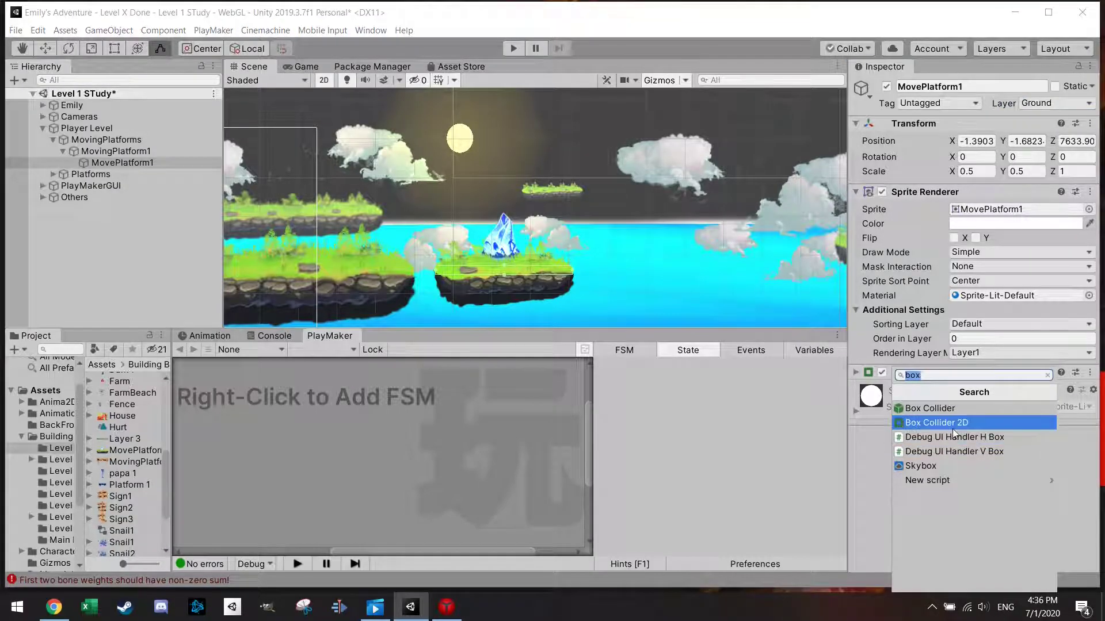
{"action": "left_click", "coordinate": [951, 426]}
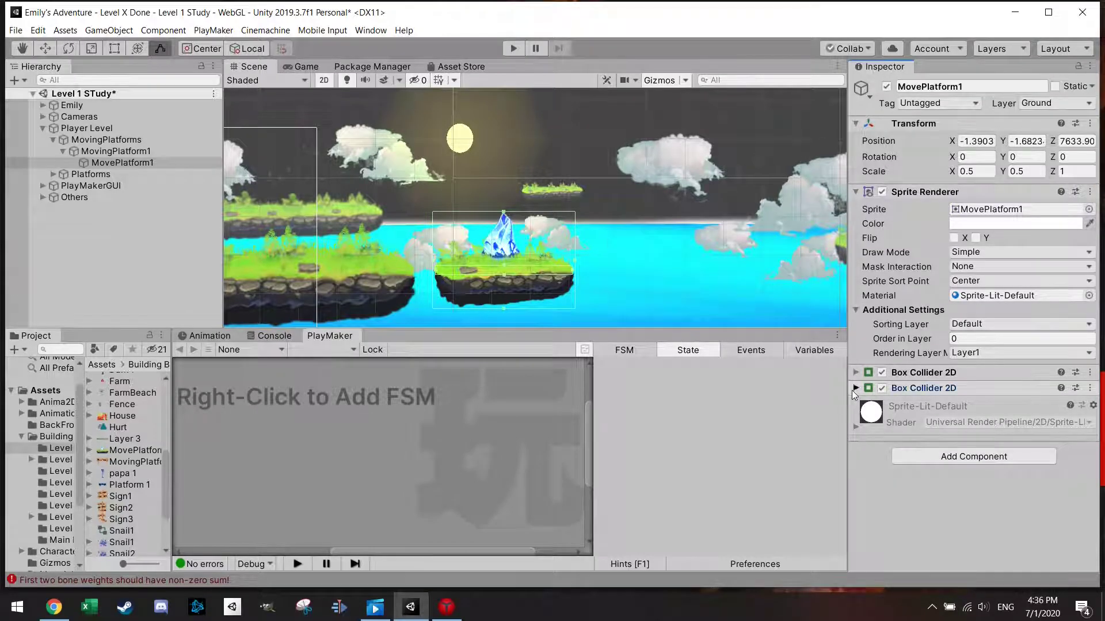
{"action": "left_click", "coordinate": [854, 388]}
{"action": "left_click", "coordinate": [953, 438]}
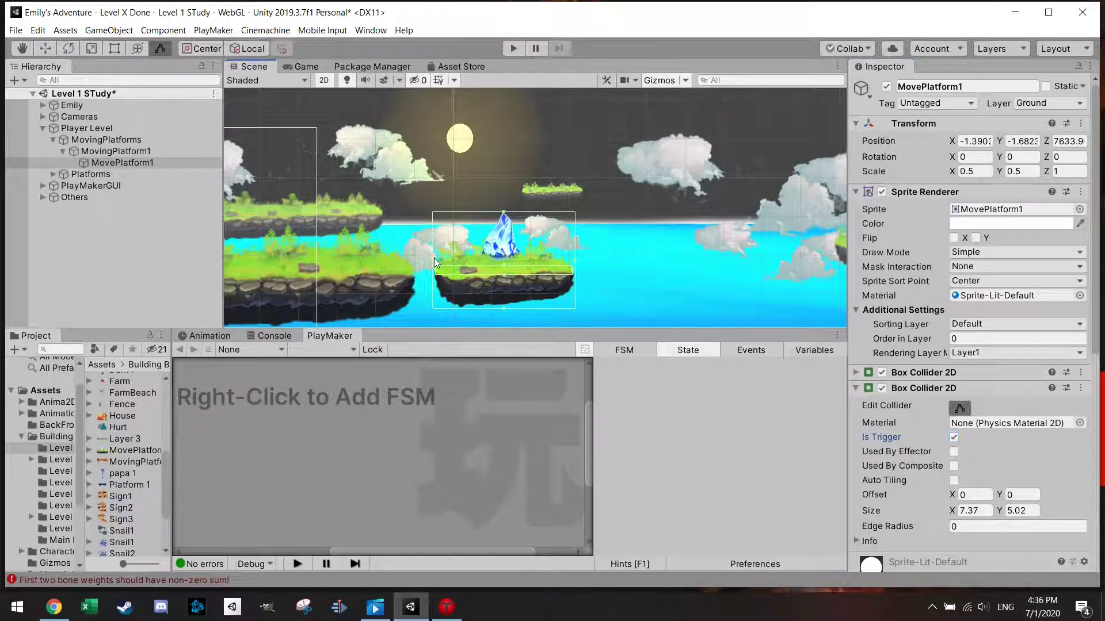
{"action": "left_click_drag", "start_coordinate": [434, 258], "coordinate": [438, 259]}
{"action": "left_click_drag", "start_coordinate": [504, 214], "coordinate": [506, 257]}
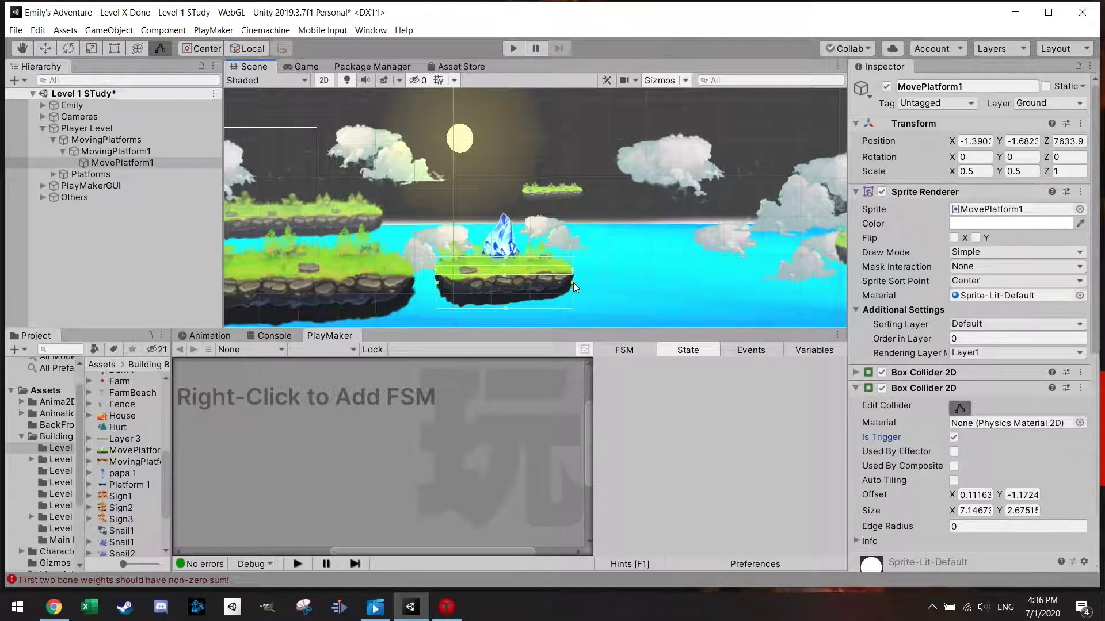
{"action": "left_click_drag", "start_coordinate": [573, 282], "coordinate": [571, 282]}
{"action": "left_click_drag", "start_coordinate": [502, 309], "coordinate": [506, 275]}
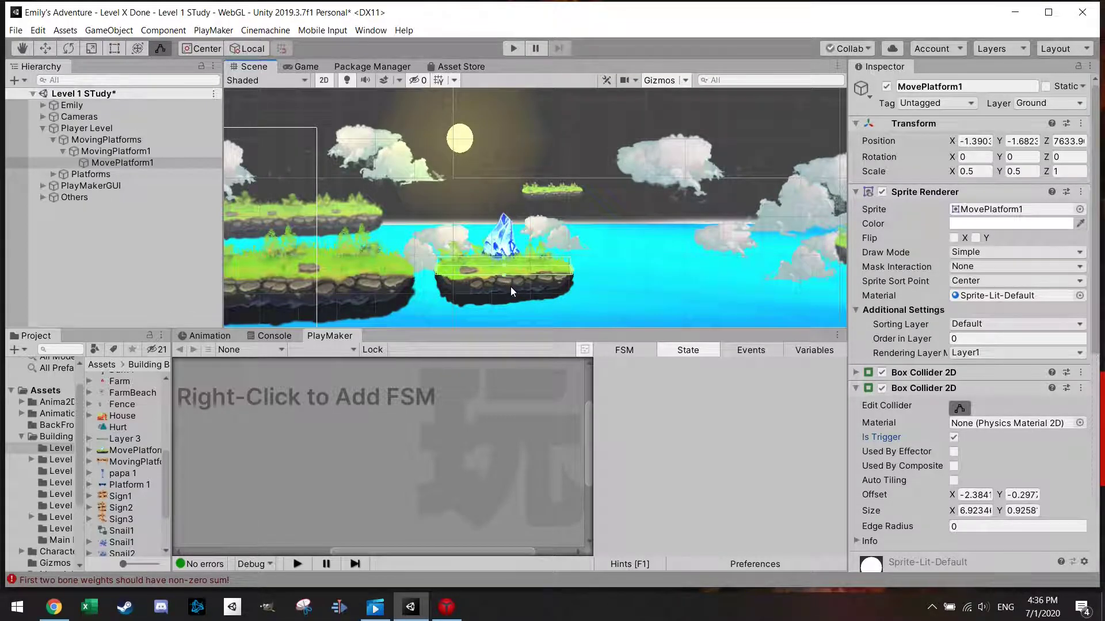
{"action": "scroll", "coordinate": [510, 287], "scroll_direction": "down", "scroll_amount": 5}
{"action": "scroll", "coordinate": [518, 288], "scroll_direction": "down", "scroll_amount": 2}
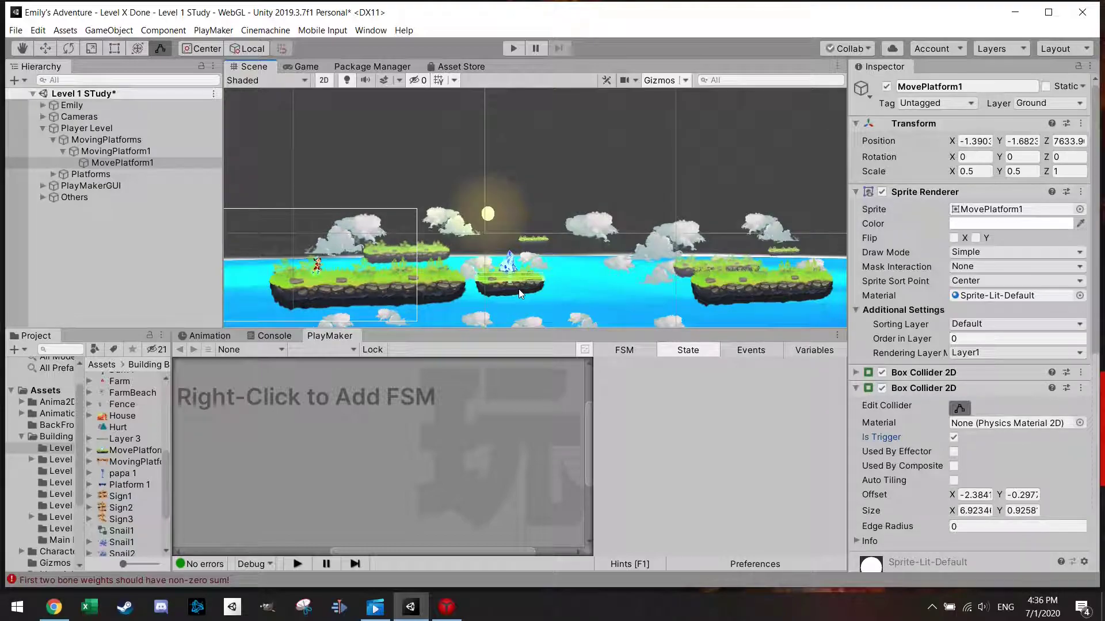
Step: Play-test the level, walking Emily right across the platform and back left, then stop
{"action": "left_click", "coordinate": [518, 50]}
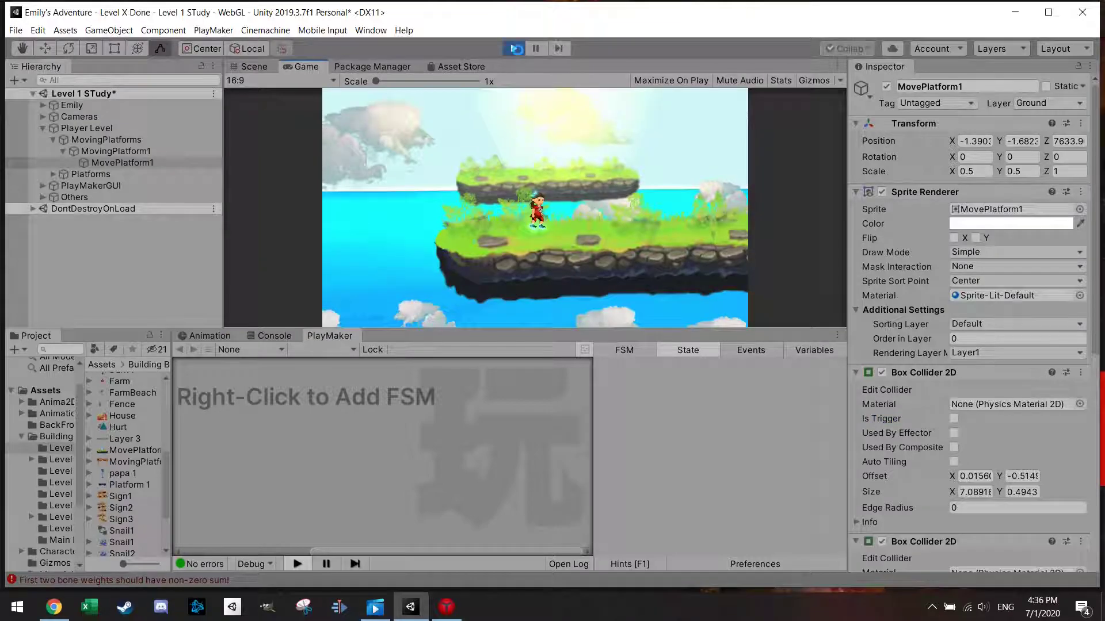
{"action": "key", "text": "Right"}
{"action": "key", "text": "Right"}
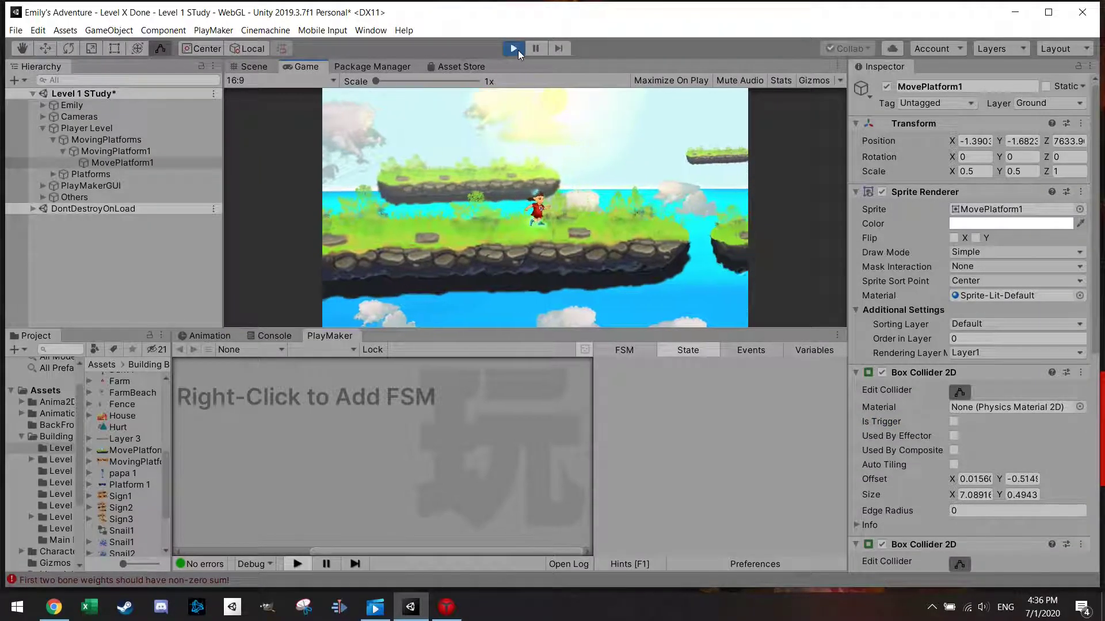
{"action": "key", "text": "Right"}
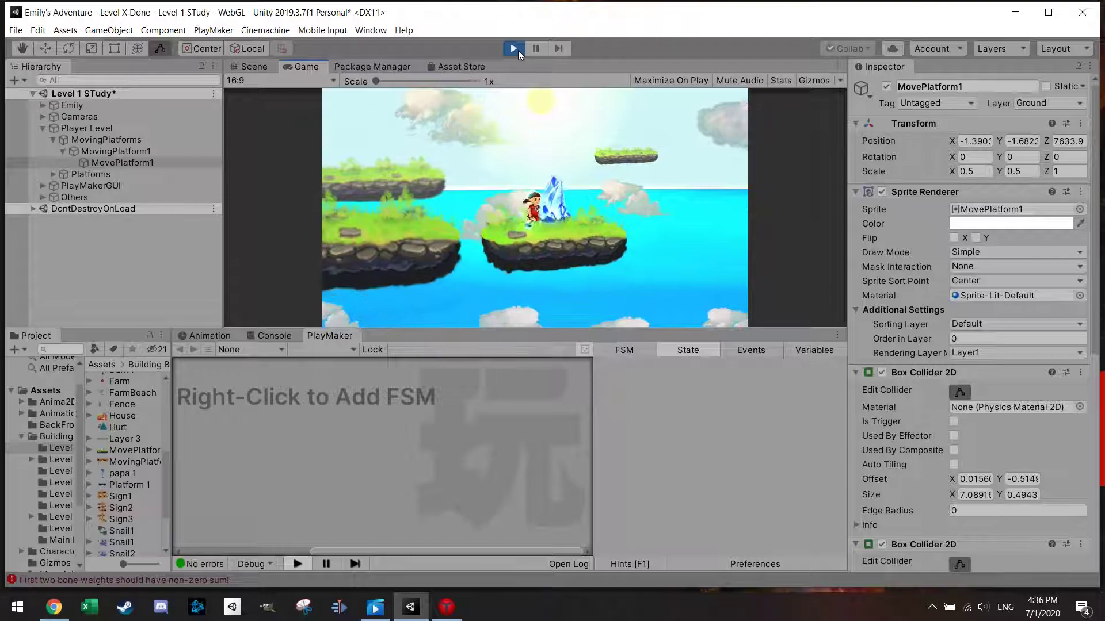
{"action": "key", "text": "Left"}
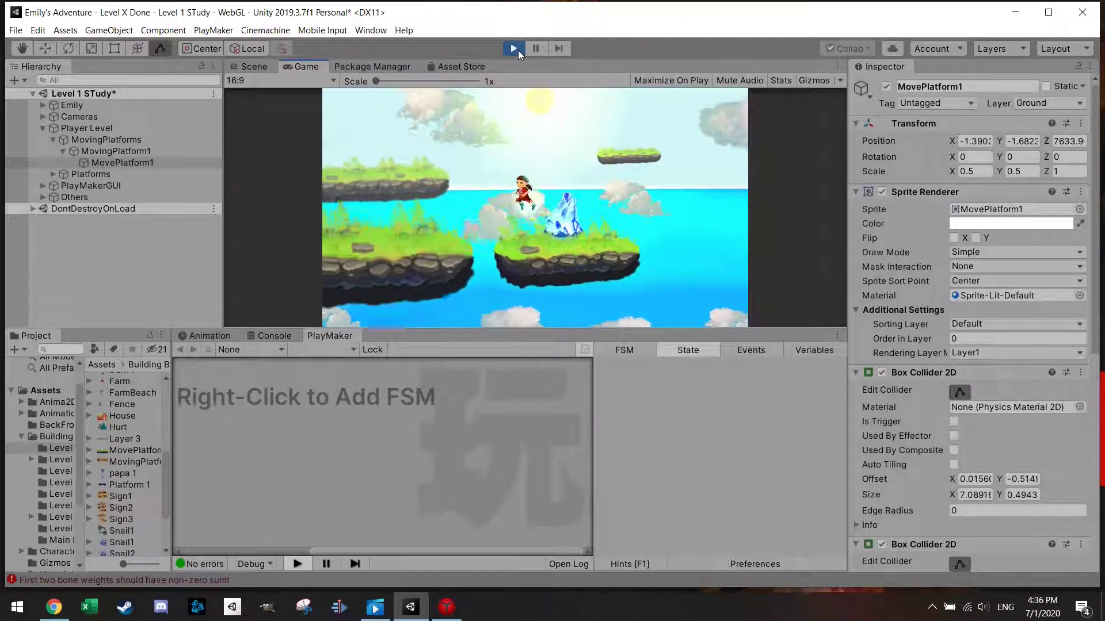
{"action": "left_click", "coordinate": [518, 50]}
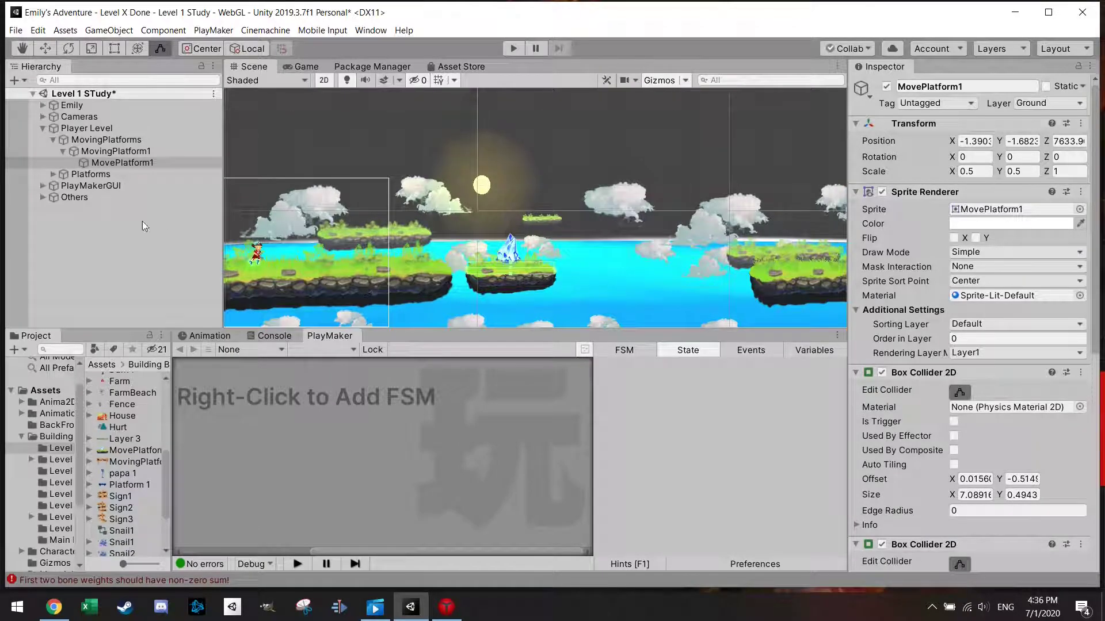
Step: Add a new PlayMaker FSM to MovePlatform1
{"action": "left_click", "coordinate": [109, 165]}
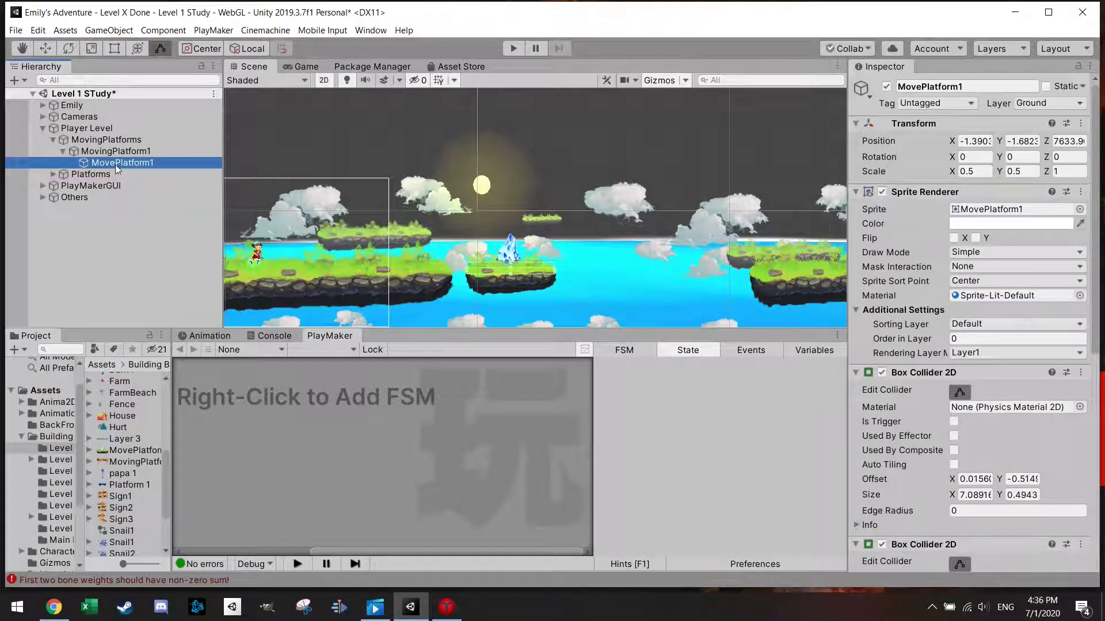
{"action": "right_click", "coordinate": [345, 387]}
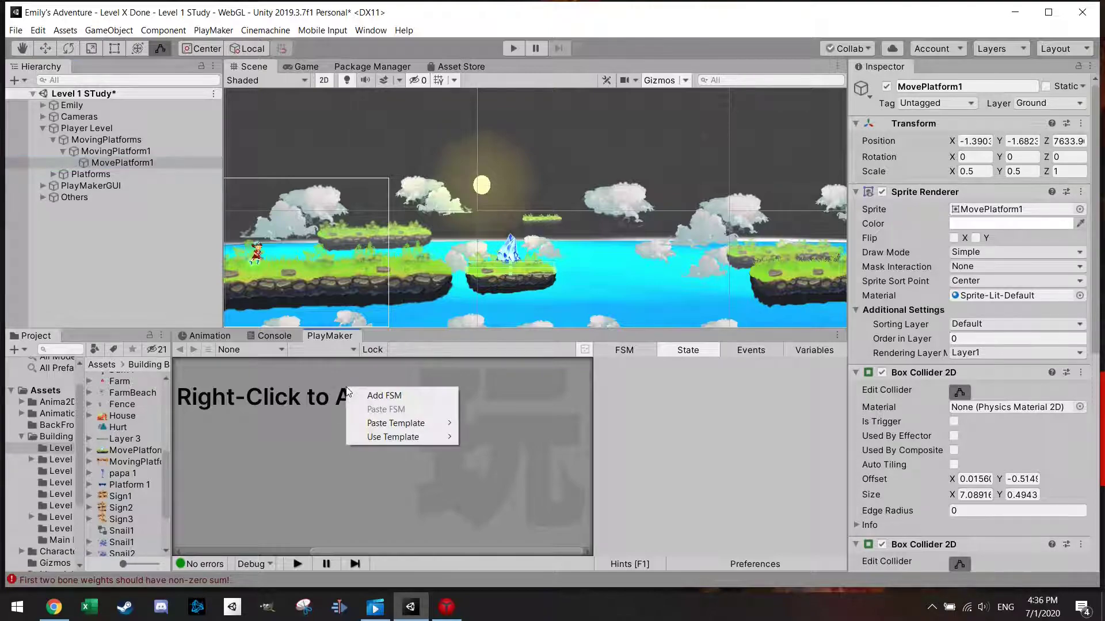
{"action": "left_click", "coordinate": [389, 396]}
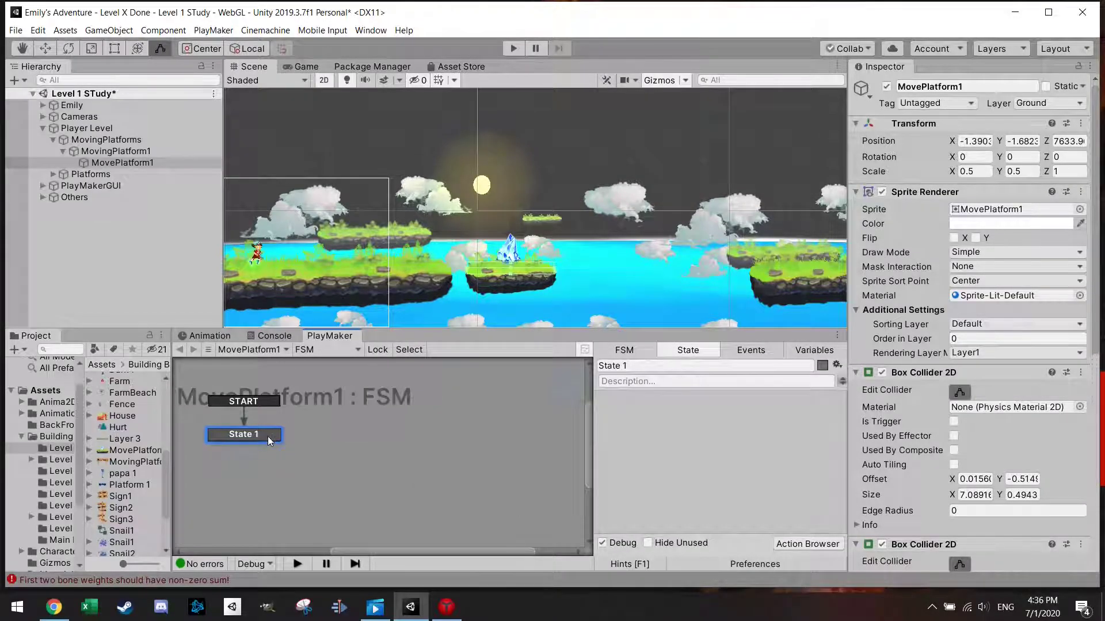
Step: Search the Action Browser for "move" and add Move Object to State 1
{"action": "left_click", "coordinate": [807, 544]}
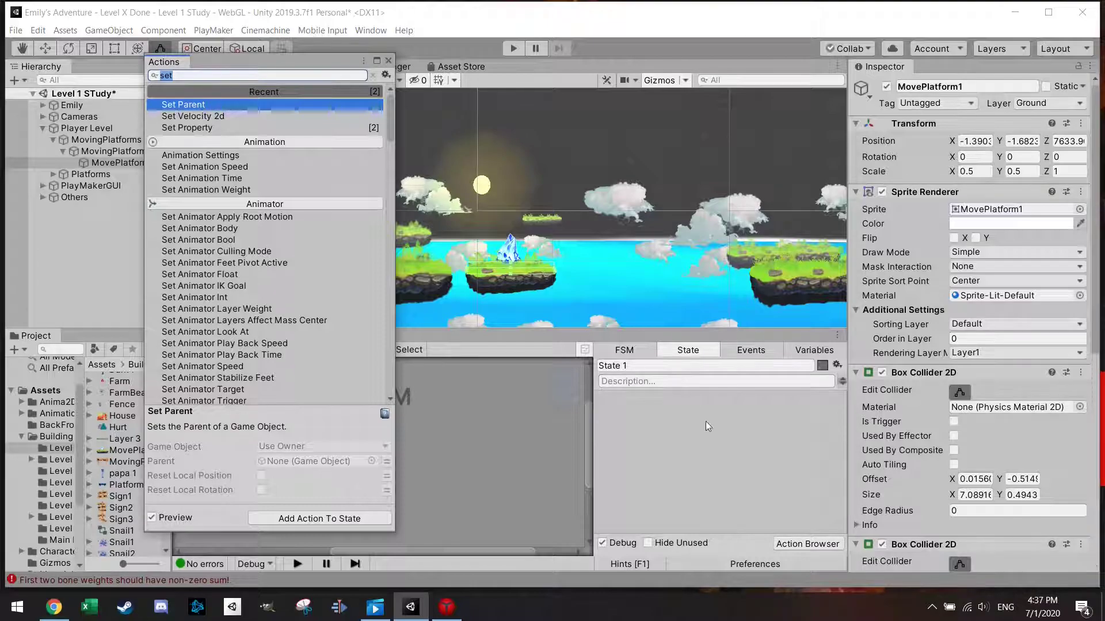
{"action": "left_click", "coordinate": [388, 60]}
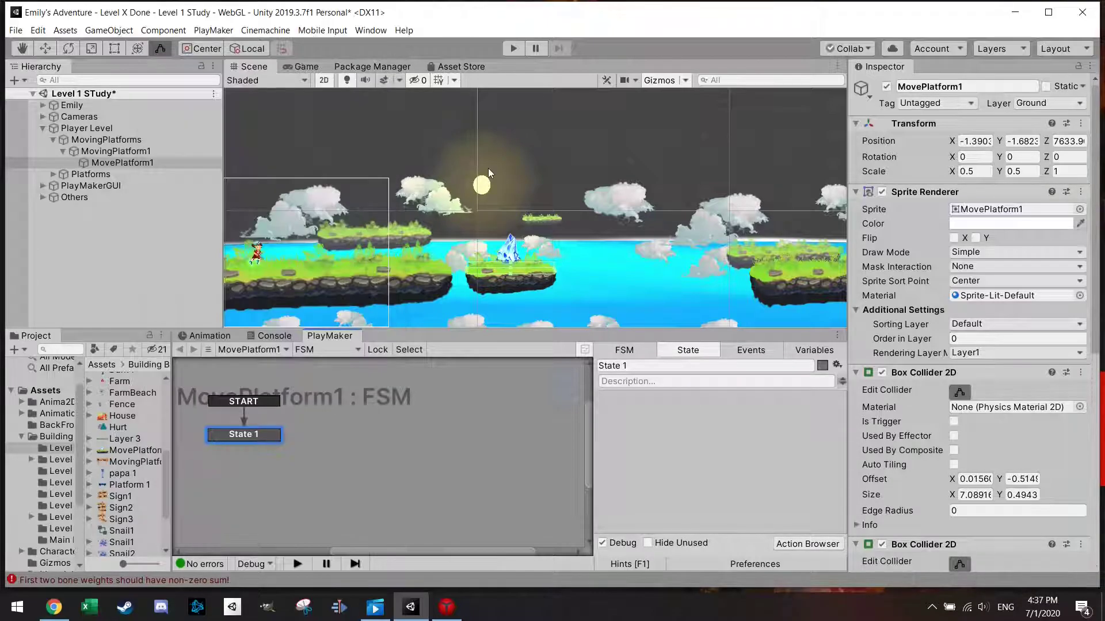
{"action": "left_click", "coordinate": [809, 545]}
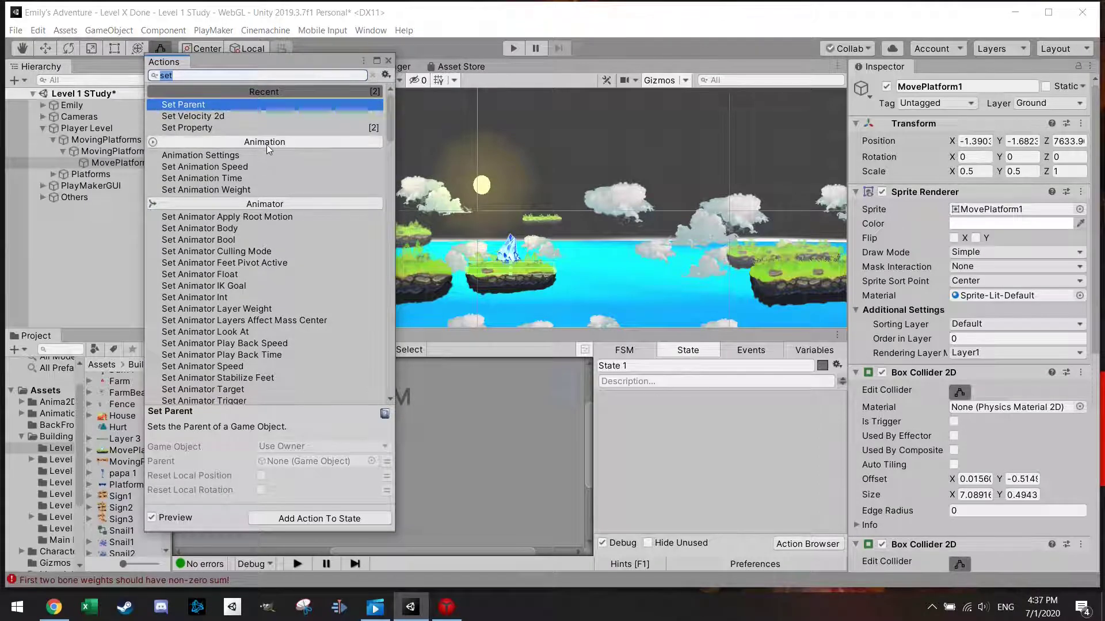
{"action": "scroll", "coordinate": [257, 202], "scroll_direction": "down", "scroll_amount": 5}
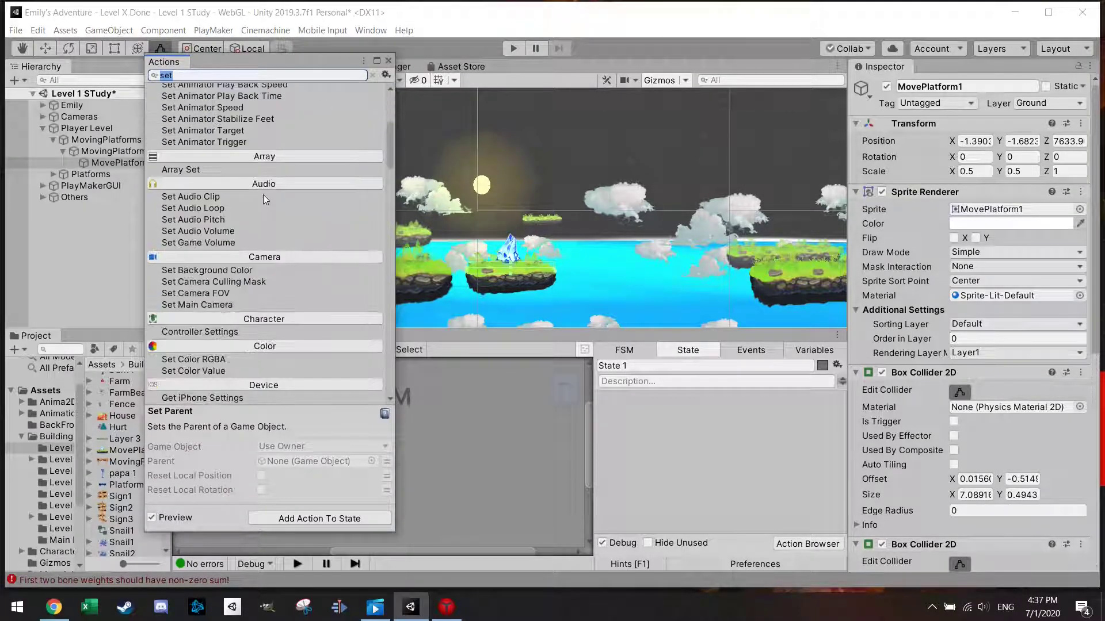
{"action": "scroll", "coordinate": [257, 190], "scroll_direction": "down", "scroll_amount": 10}
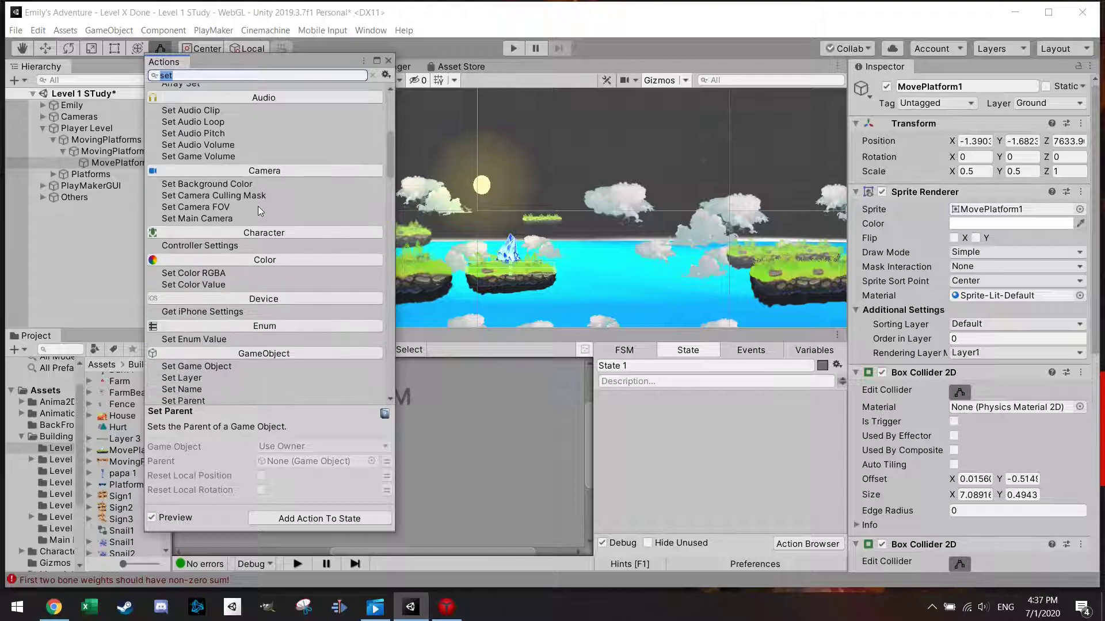
{"action": "scroll", "coordinate": [248, 258], "scroll_direction": "down", "scroll_amount": 15}
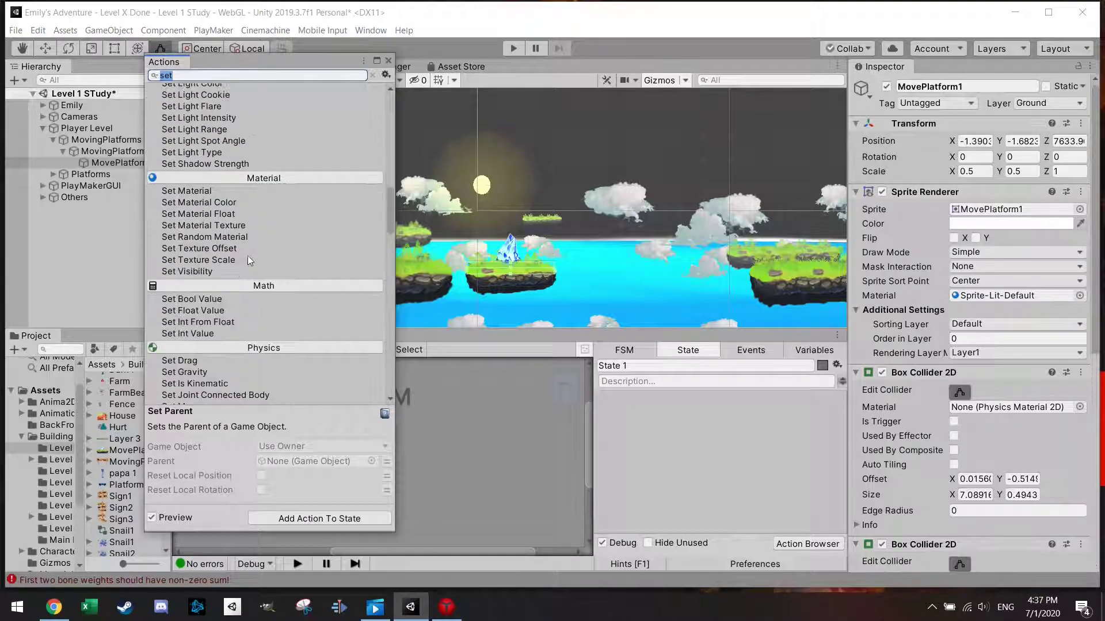
{"action": "scroll", "coordinate": [246, 254], "scroll_direction": "up", "scroll_amount": 2}
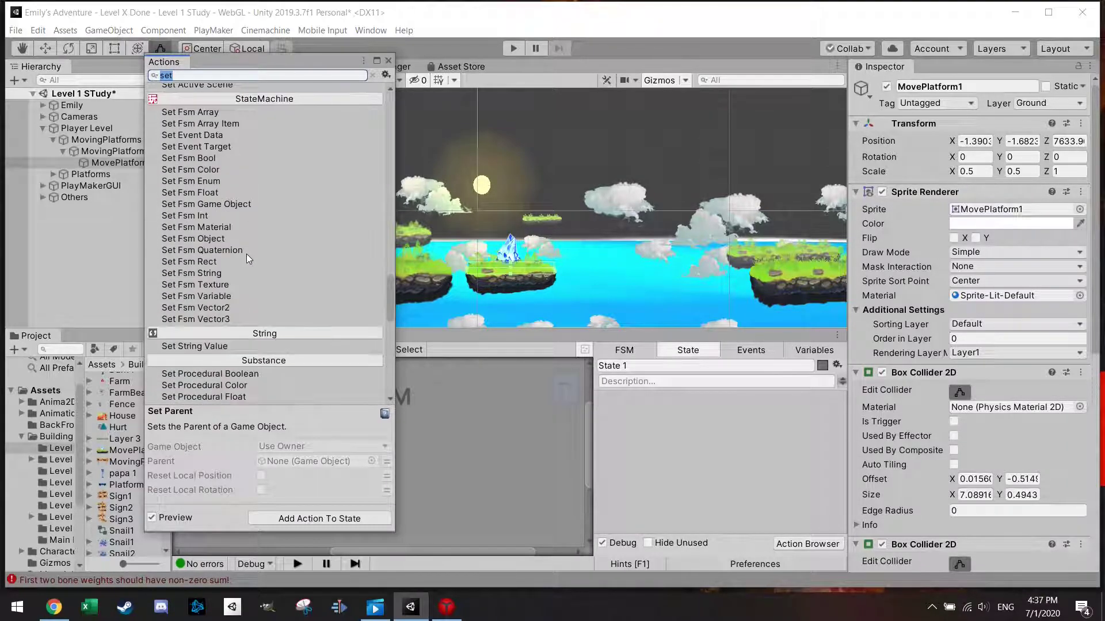
{"action": "left_click", "coordinate": [203, 74]}
{"action": "double_click", "coordinate": [165, 75]}
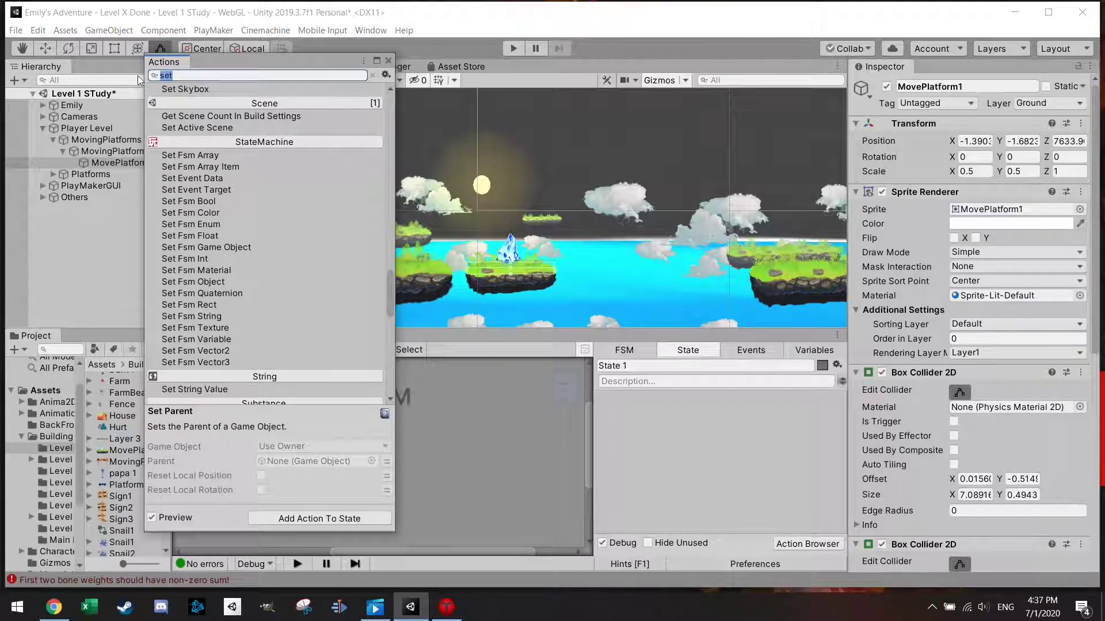
{"action": "type", "text": "mo"}
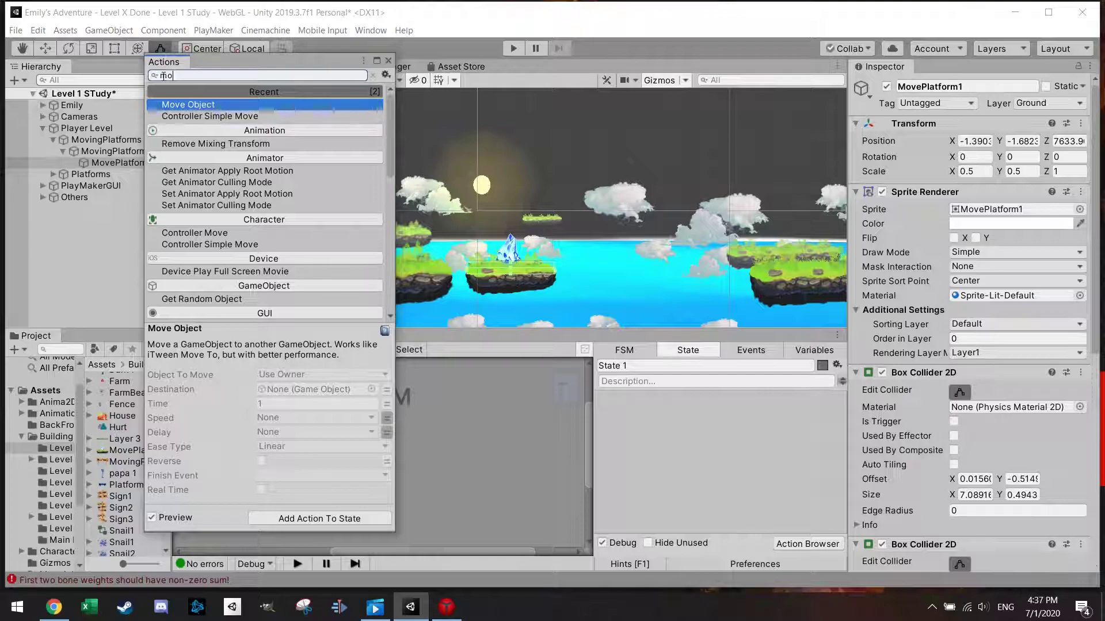
{"action": "type", "text": "v"}
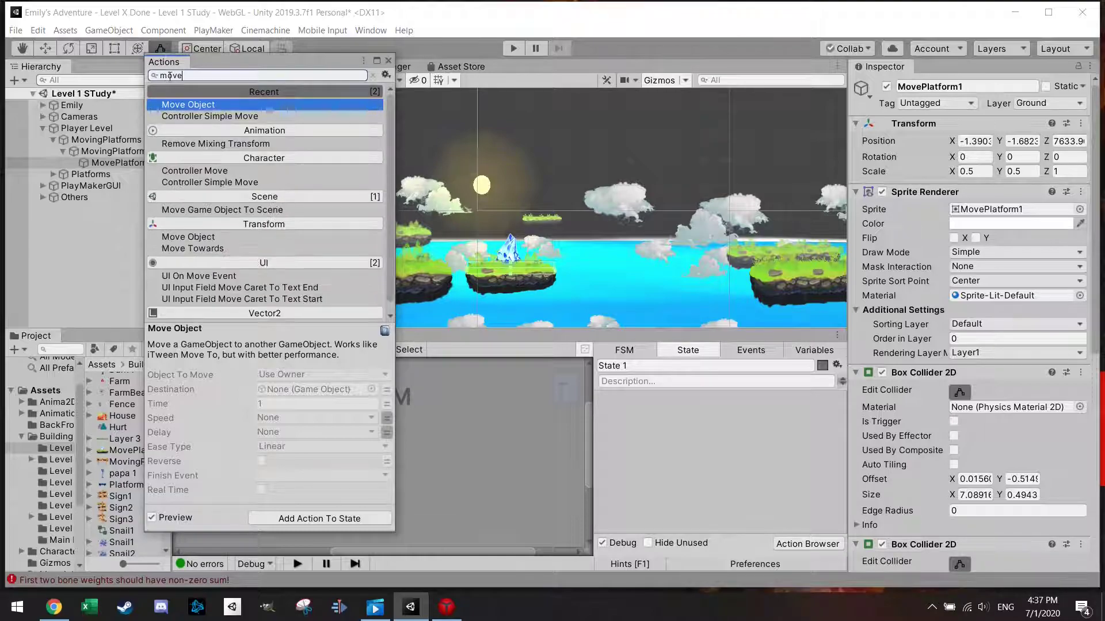
{"action": "type", "text": "e"}
{"action": "key", "text": "Return"}
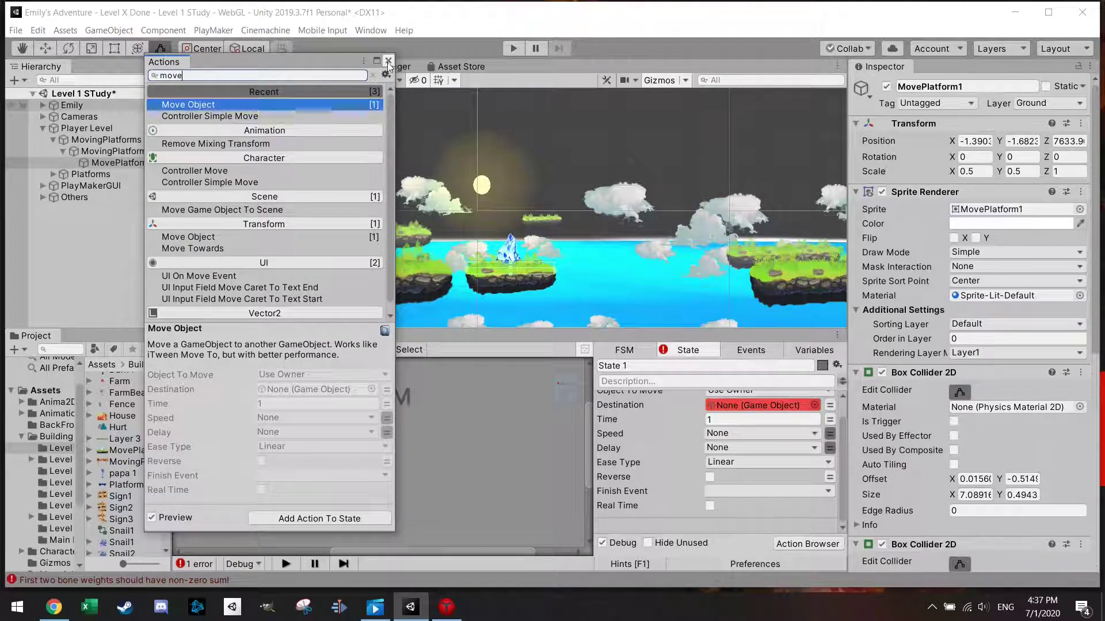
{"action": "scroll", "coordinate": [693, 433], "scroll_direction": "up", "scroll_amount": 1}
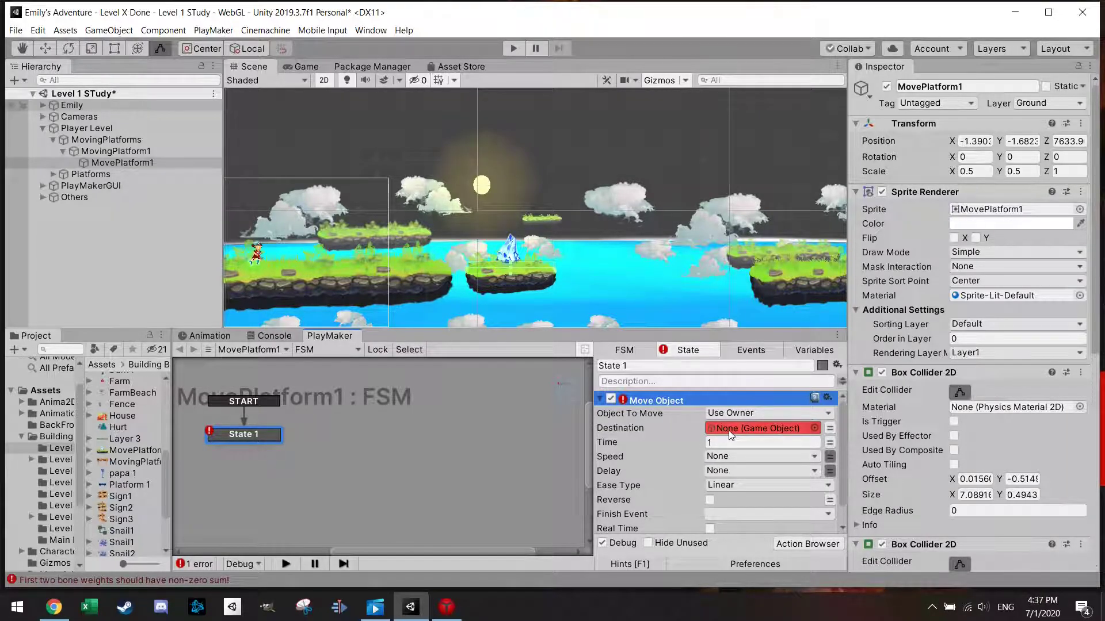
Step: Create an empty GameObject directly under MovingPlatform1
{"action": "left_click", "coordinate": [126, 165]}
{"action": "left_click", "coordinate": [115, 151]}
{"action": "right_click", "coordinate": [131, 151]}
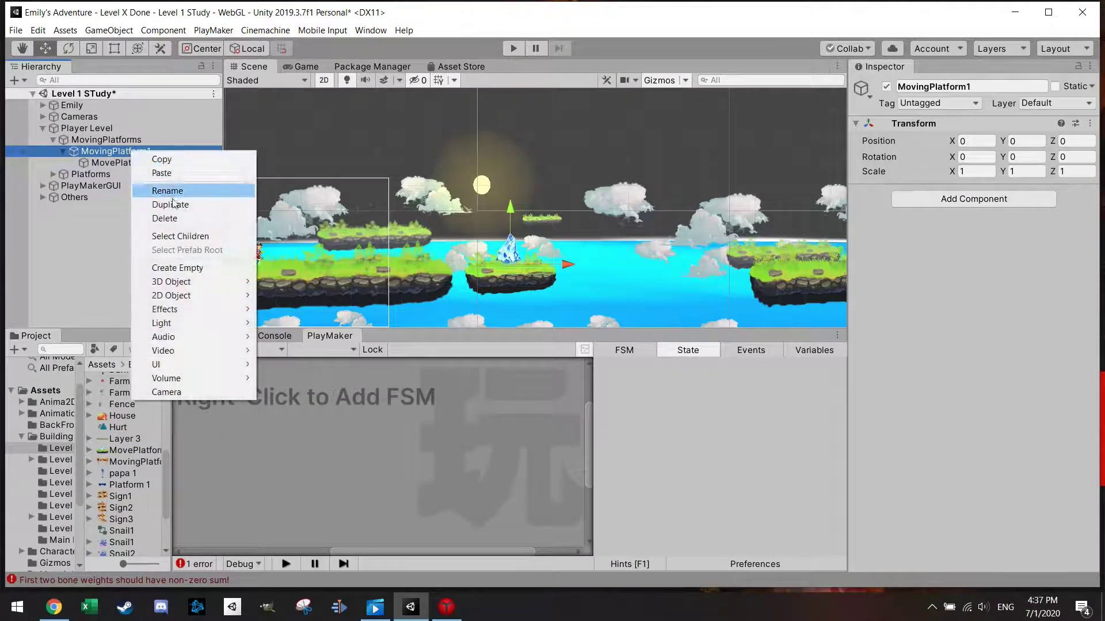
{"action": "left_click", "coordinate": [214, 267]}
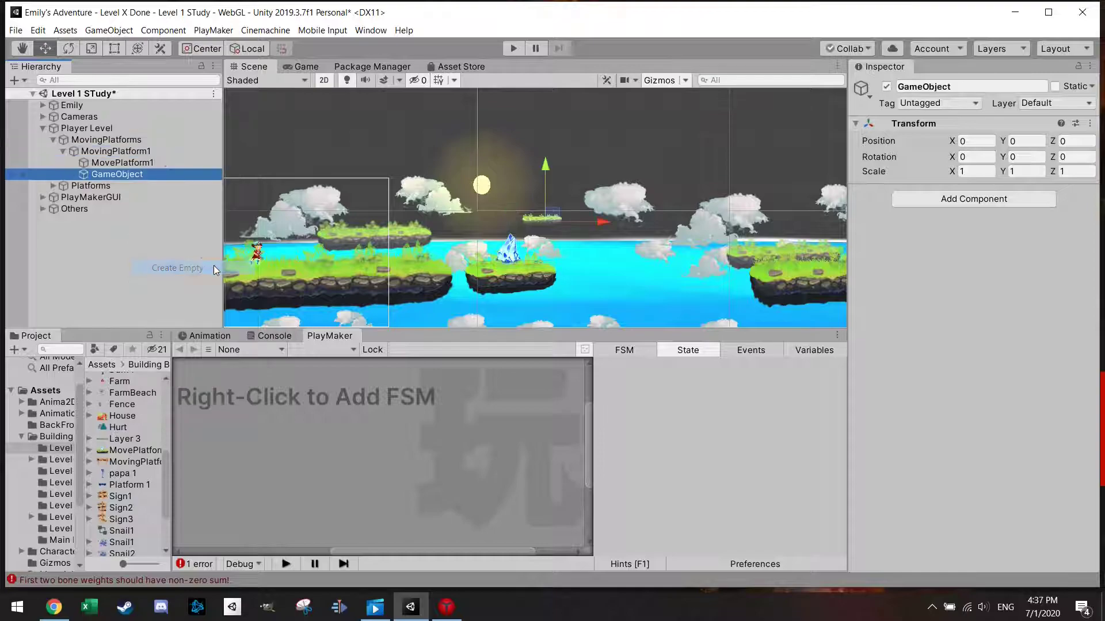
{"action": "left_click", "coordinate": [129, 175]}
{"action": "left_click", "coordinate": [120, 163]}
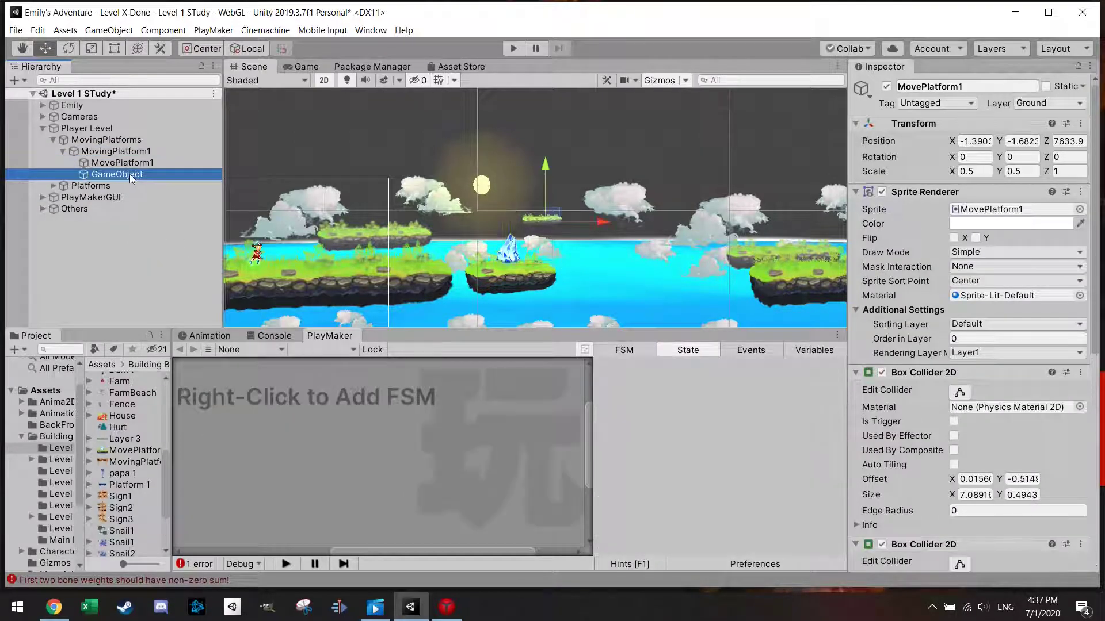
{"action": "left_click", "coordinate": [125, 173]}
{"action": "left_click_drag", "start_coordinate": [126, 174], "coordinate": [140, 164]}
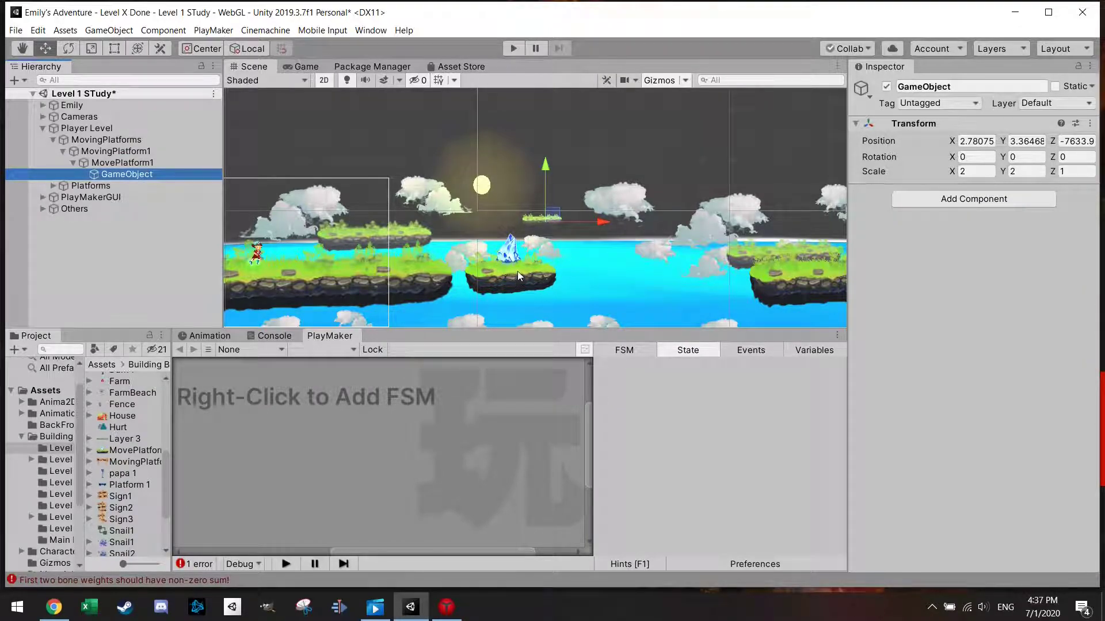
{"action": "left_click_drag", "start_coordinate": [126, 174], "coordinate": [111, 161]}
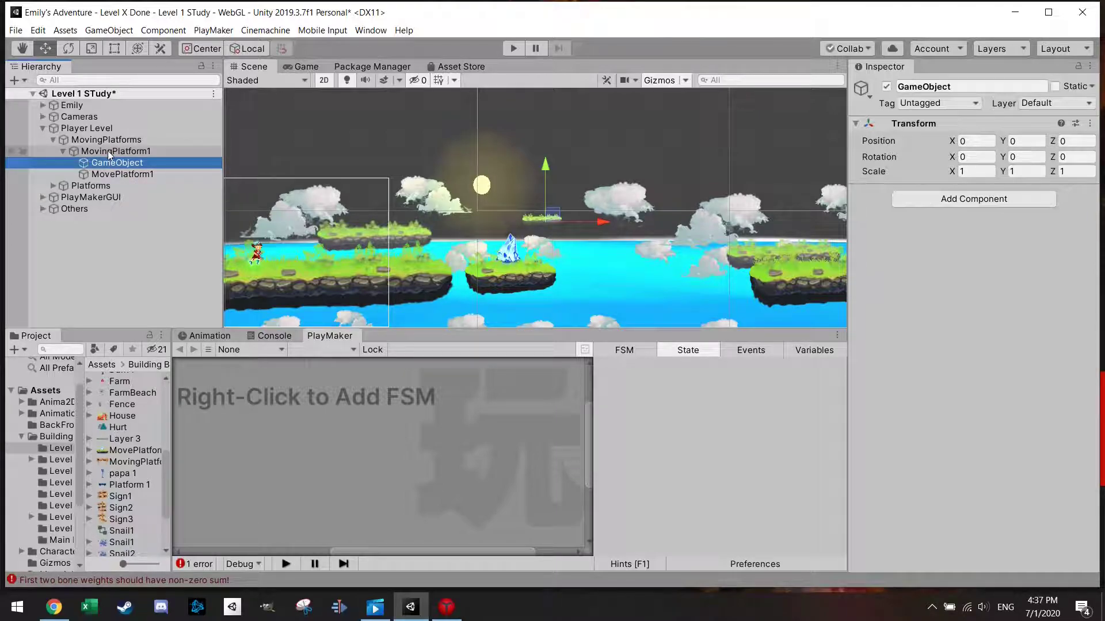
{"action": "left_click", "coordinate": [109, 153]}
{"action": "left_click", "coordinate": [112, 162]}
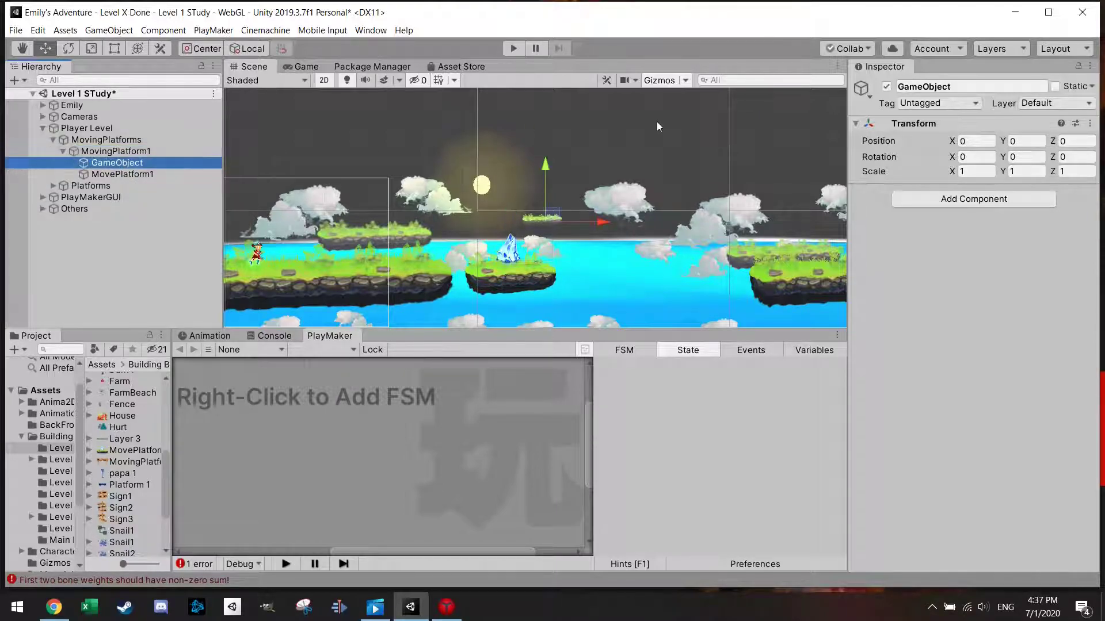
Step: Name the new object Target1 and move it right of the platform over the water
{"action": "left_click", "coordinate": [902, 85]}
{"action": "type", "text": "Target1"}
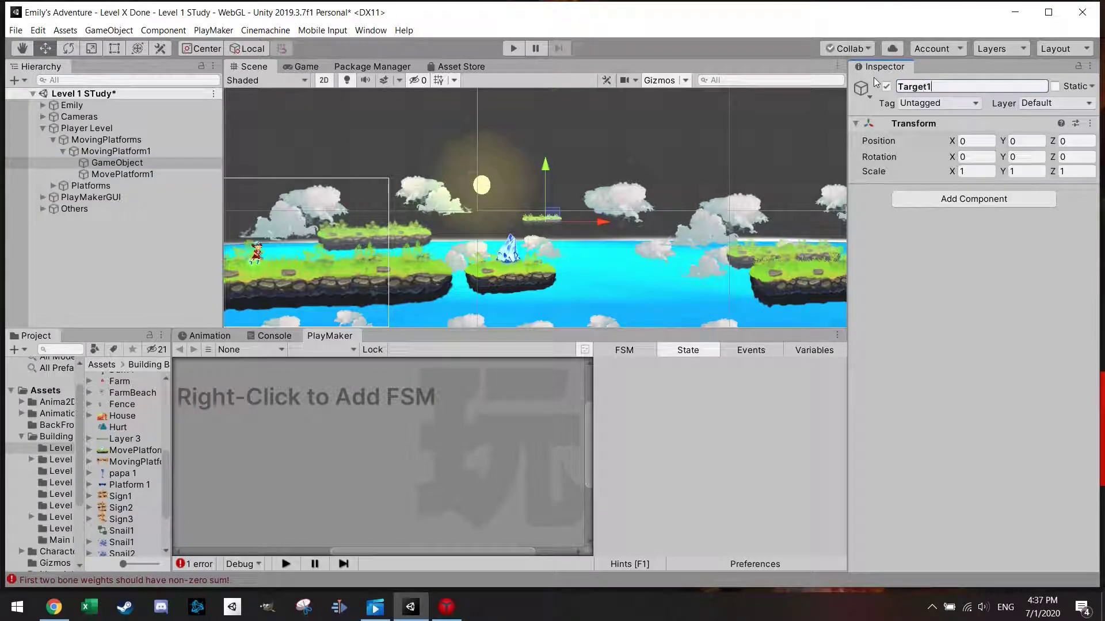
{"action": "key", "text": "Return"}
{"action": "left_click_drag", "start_coordinate": [552, 214], "coordinate": [692, 270]}
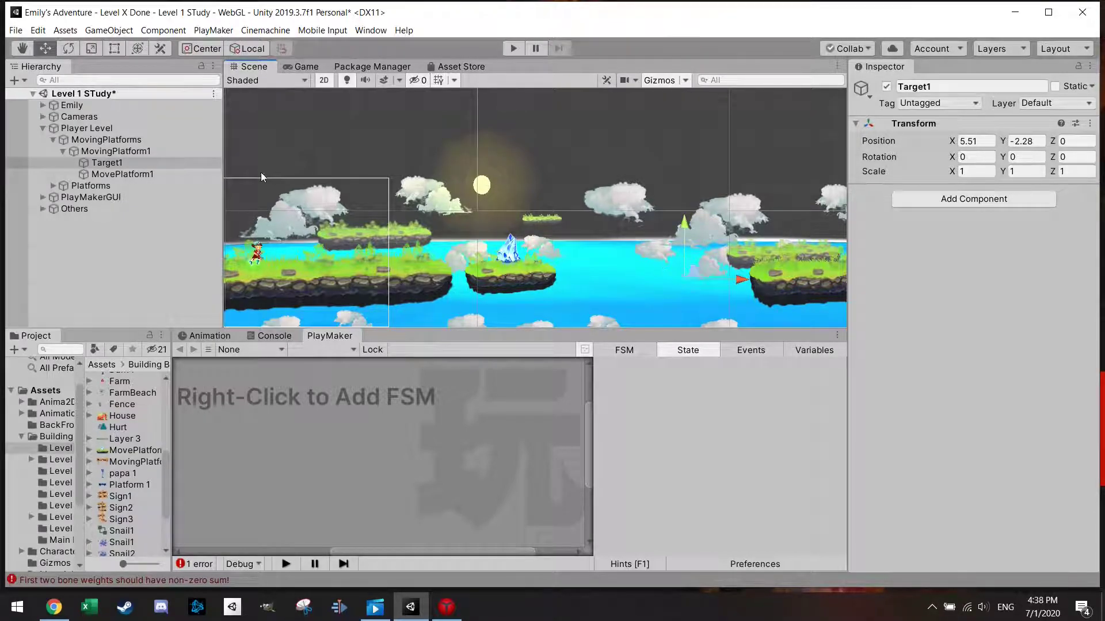
Step: Duplicate Target1 as Target2 on the platform at -1.45, -2.28, with MovePlatform1 listed above both
{"action": "left_click", "coordinate": [137, 164]}
{"action": "key", "text": "ctrl+d"}
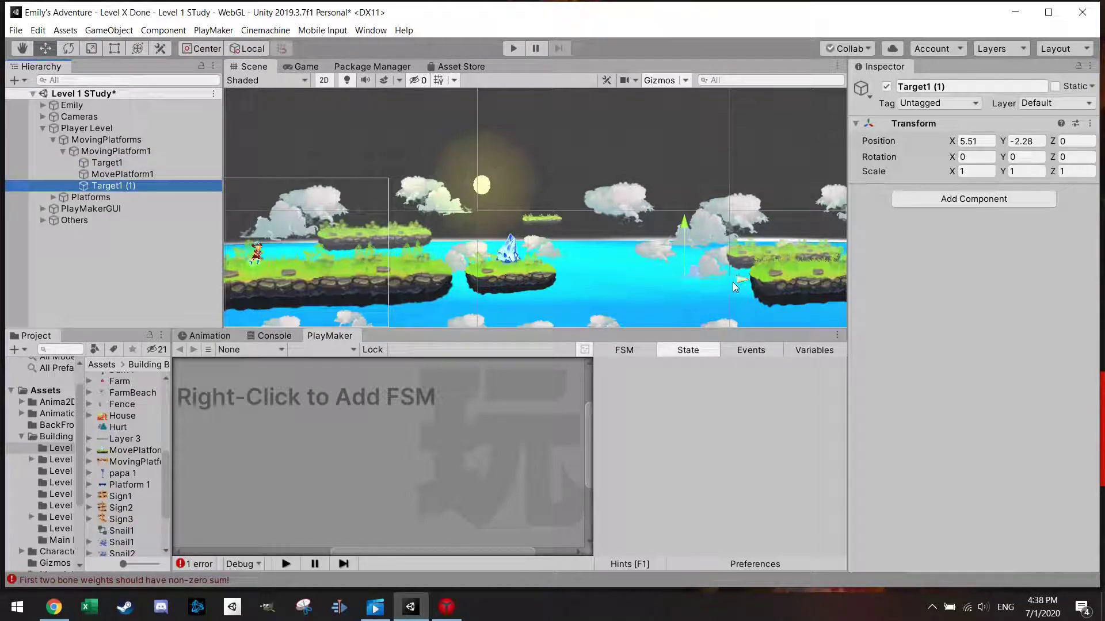
{"action": "left_click_drag", "start_coordinate": [732, 282], "coordinate": [558, 283]}
{"action": "left_click", "coordinate": [124, 185]}
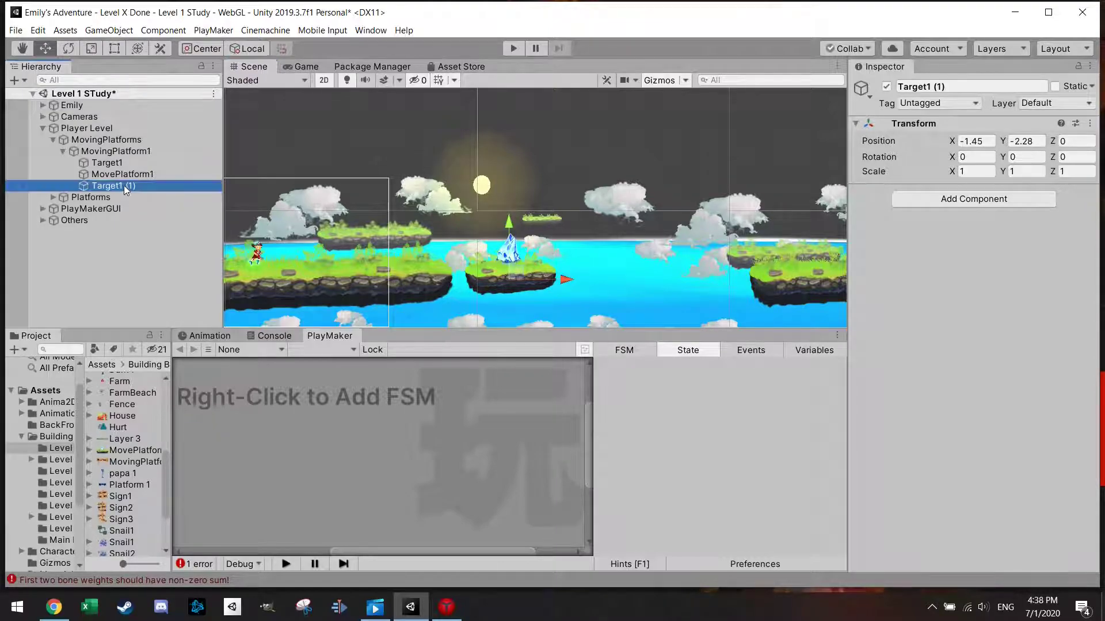
{"action": "left_click", "coordinate": [928, 90]}
{"action": "left_click_drag", "start_coordinate": [927, 91], "coordinate": [951, 89]}
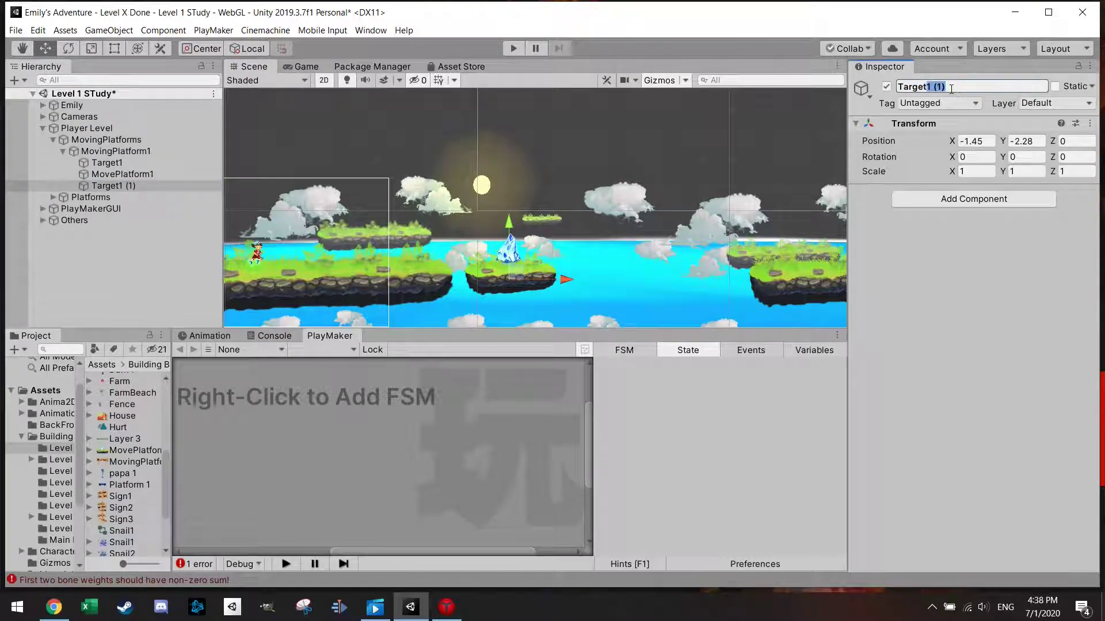
{"action": "type", "text": "2"}
{"action": "key", "text": "Return"}
{"action": "left_click_drag", "start_coordinate": [126, 174], "coordinate": [123, 165]}
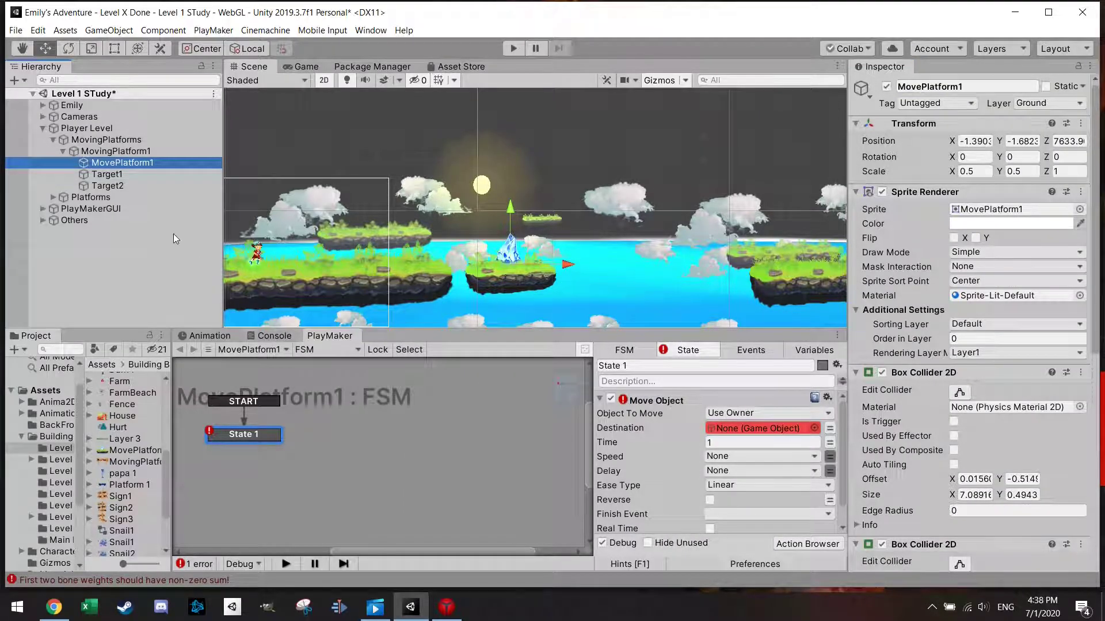
Step: Set the Move Object destination to Target1 with a Time of 3
{"action": "left_click_drag", "start_coordinate": [116, 174], "coordinate": [736, 432]}
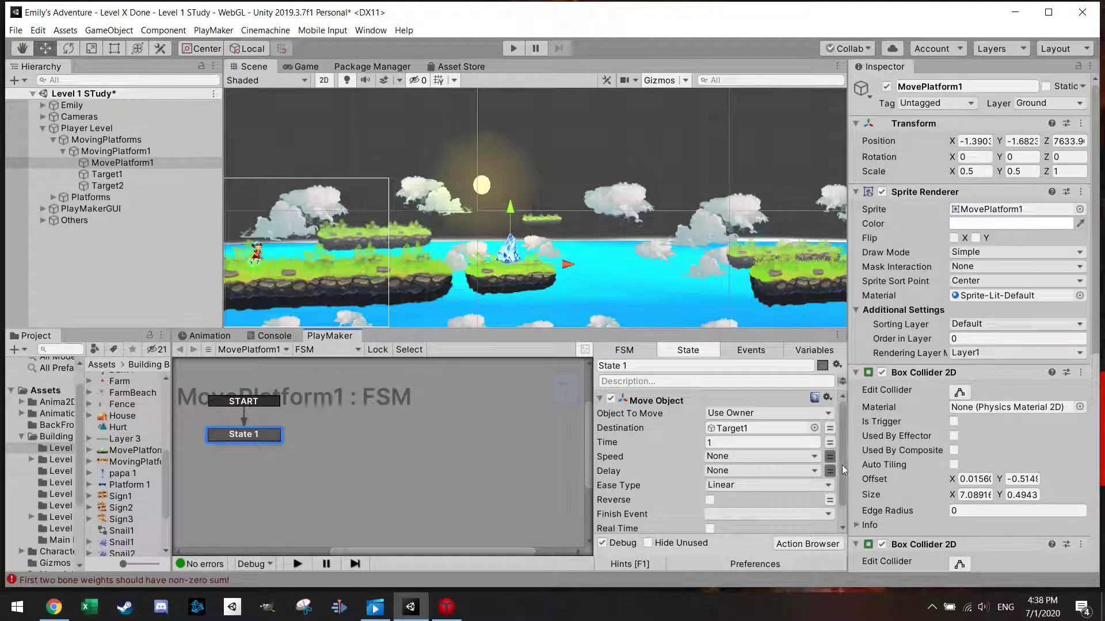
{"action": "left_click_drag", "start_coordinate": [841, 465], "coordinate": [842, 477]}
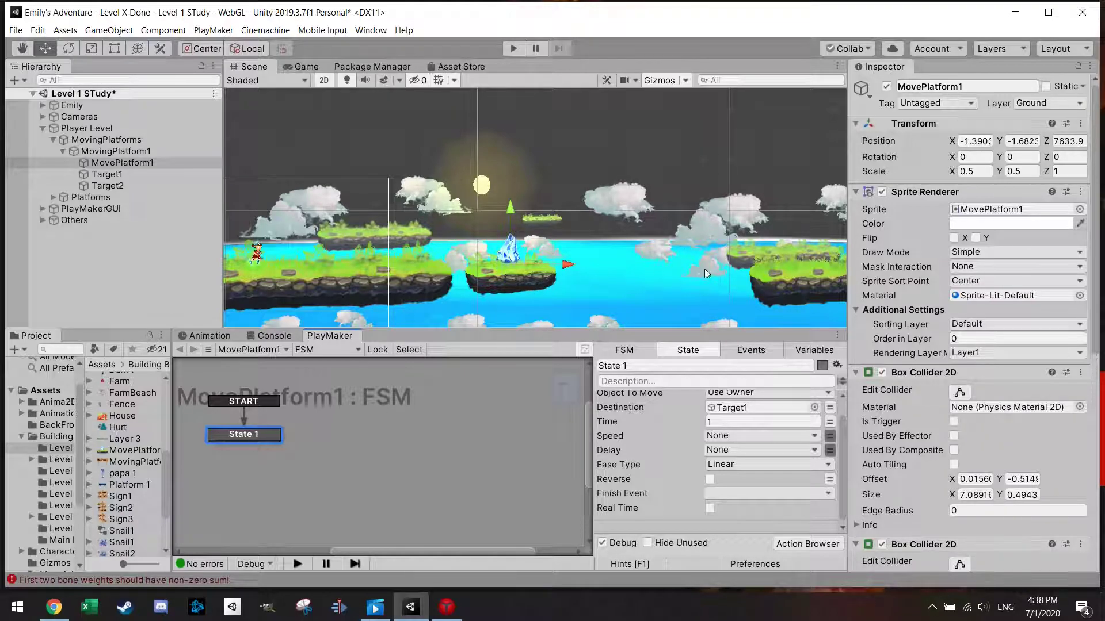
{"action": "left_click", "coordinate": [708, 421]}
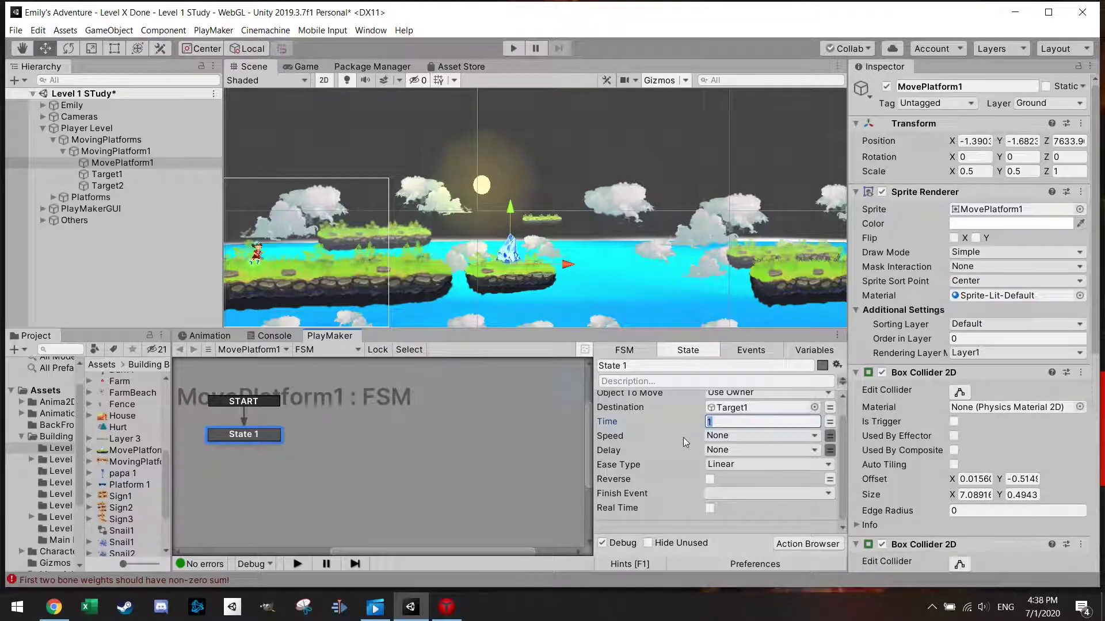
{"action": "type", "text": "3"}
{"action": "left_click", "coordinate": [826, 350]}
{"action": "left_click", "coordinate": [687, 350]}
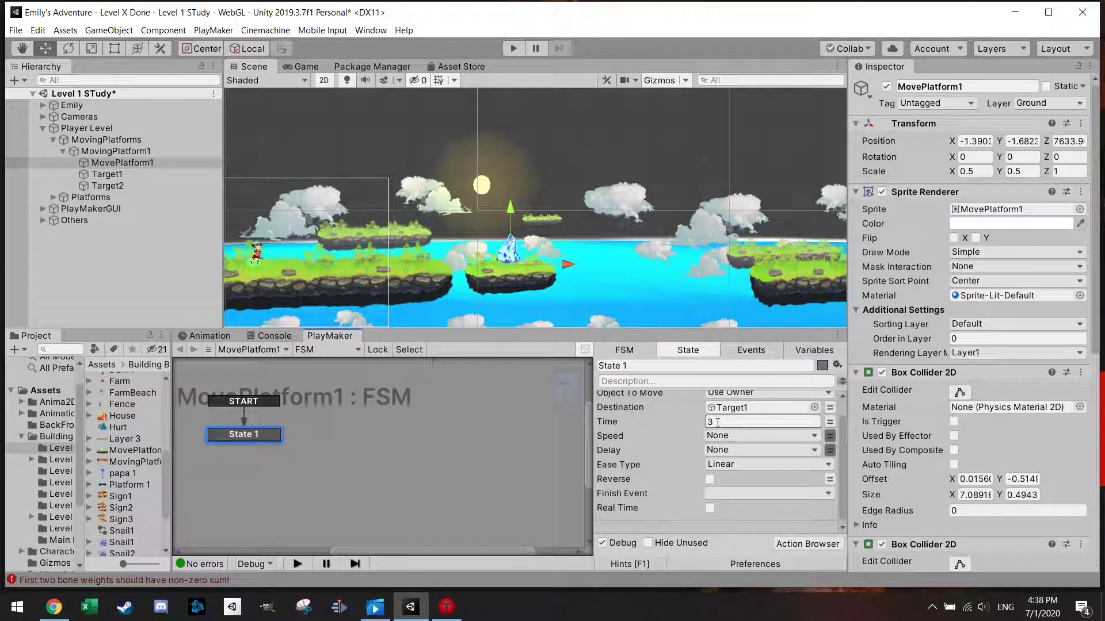
{"action": "key", "text": "Return"}
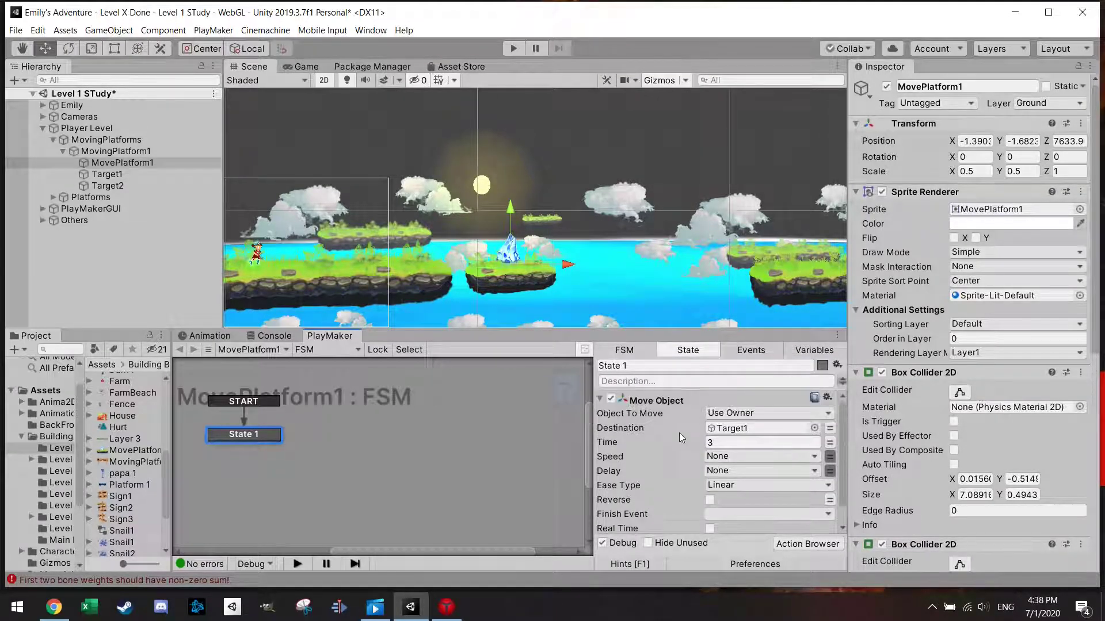
Step: Check the Finish Event choices and leave it set to None
{"action": "scroll", "coordinate": [679, 433], "scroll_direction": "up", "scroll_amount": 2}
{"action": "scroll", "coordinate": [679, 436], "scroll_direction": "down", "scroll_amount": 2}
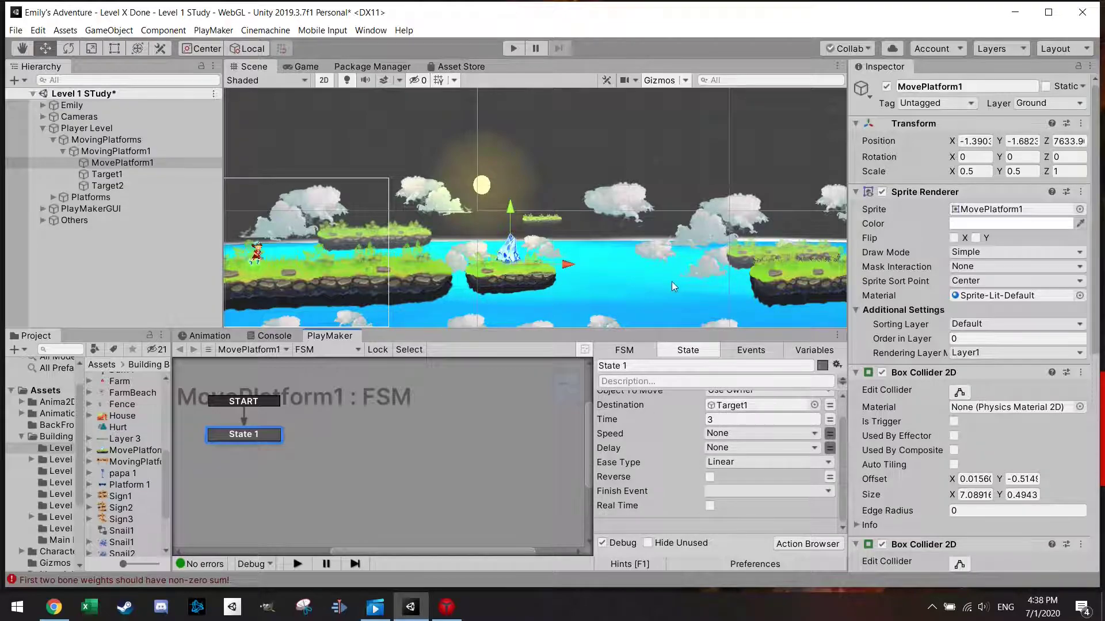
{"action": "left_click", "coordinate": [769, 490]}
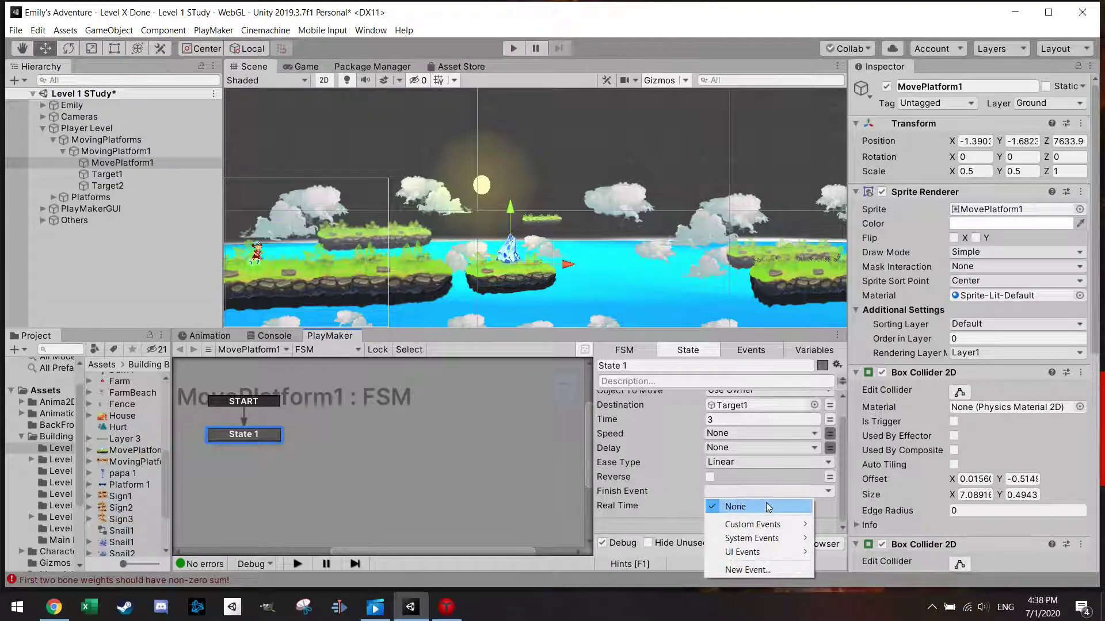
{"action": "left_click", "coordinate": [761, 490]}
{"action": "left_click", "coordinate": [762, 491]}
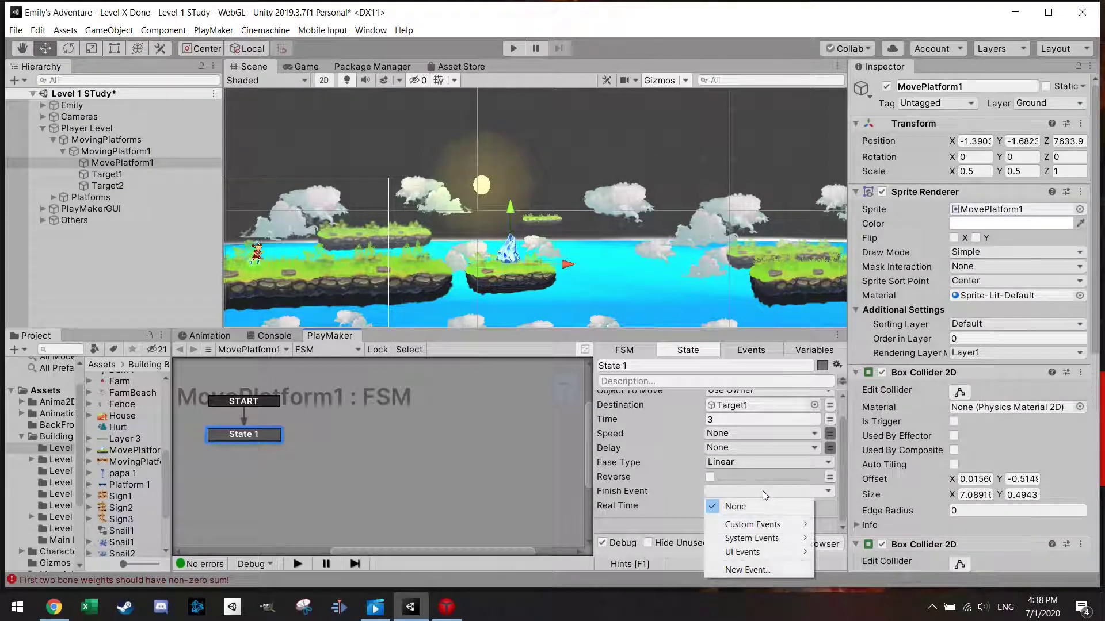
{"action": "left_click", "coordinate": [762, 491]}
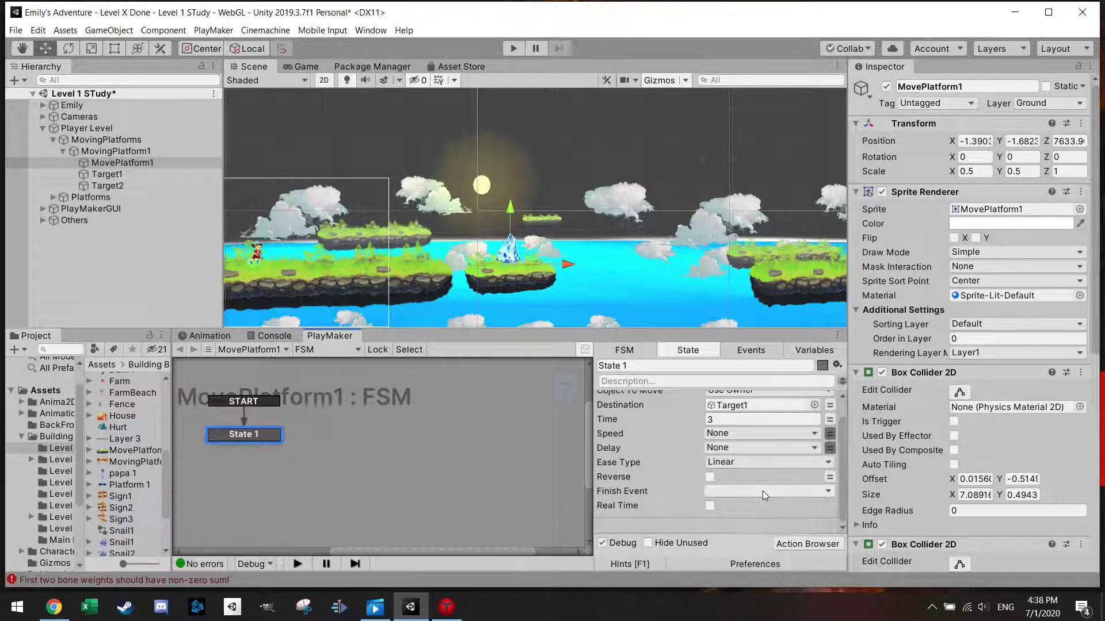
Step: Give State 1 a FINISHED transition, make Move Object raise FINISHED, and paste a state copy
{"action": "right_click", "coordinate": [273, 439]}
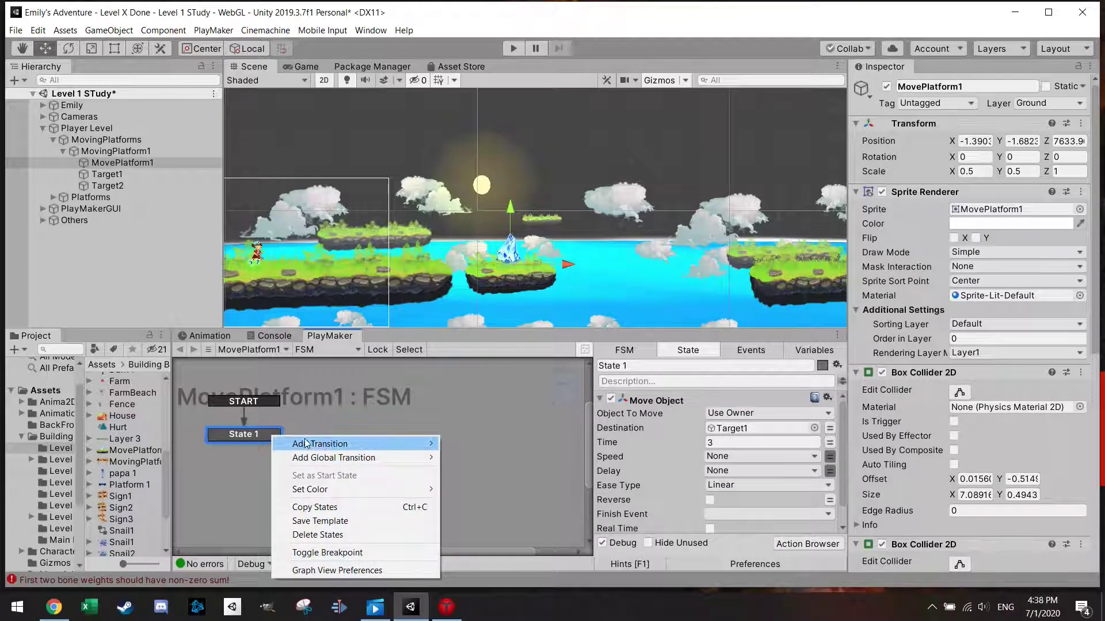
{"action": "mouse_move", "coordinate": [316, 444]}
{"action": "left_click", "coordinate": [472, 444]}
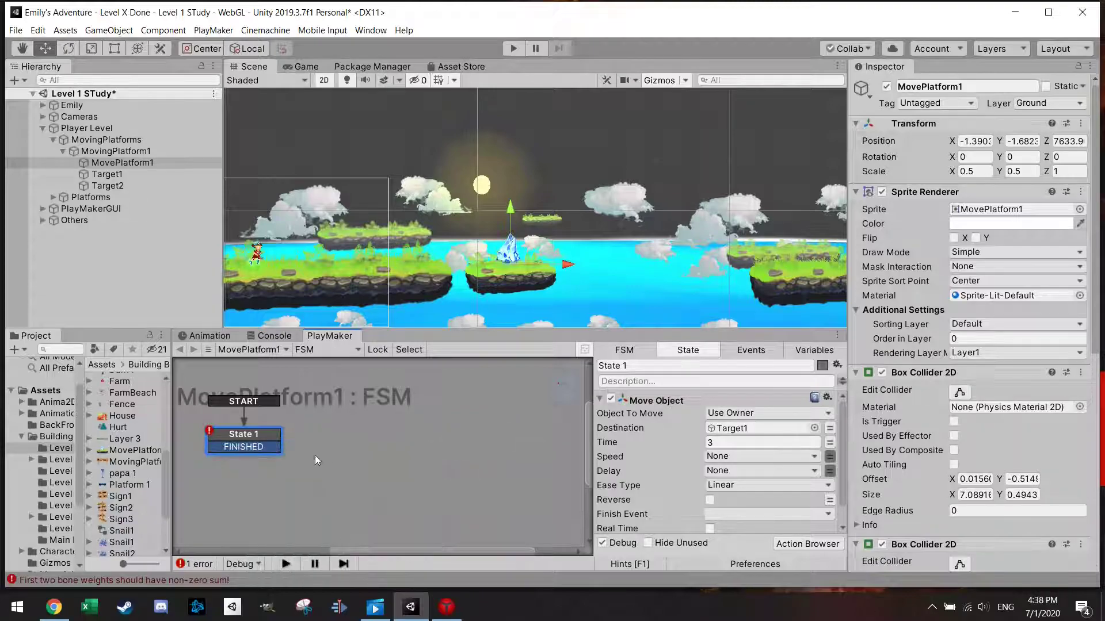
{"action": "left_click", "coordinate": [746, 518]}
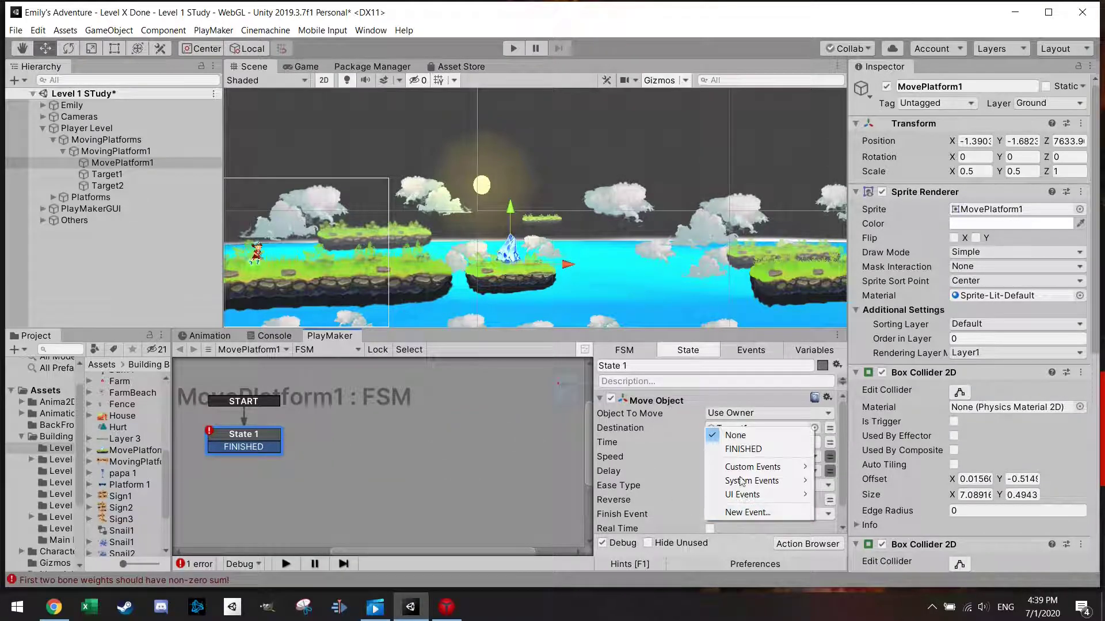
{"action": "left_click", "coordinate": [743, 446]}
{"action": "left_click_drag", "start_coordinate": [257, 439], "coordinate": [284, 438]}
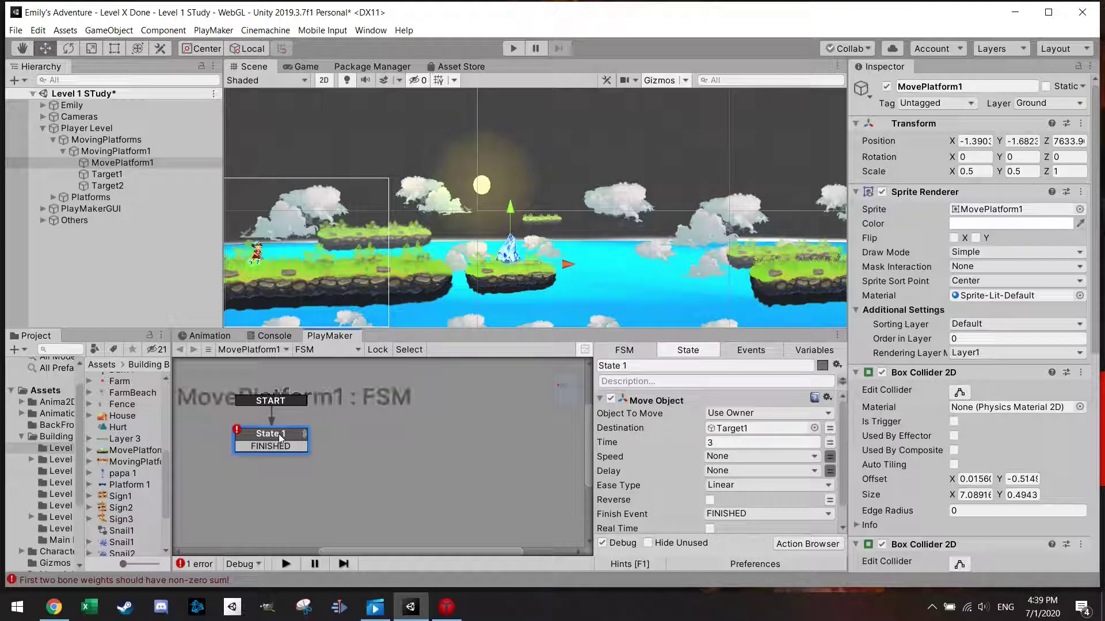
{"action": "key", "text": "ctrl+v"}
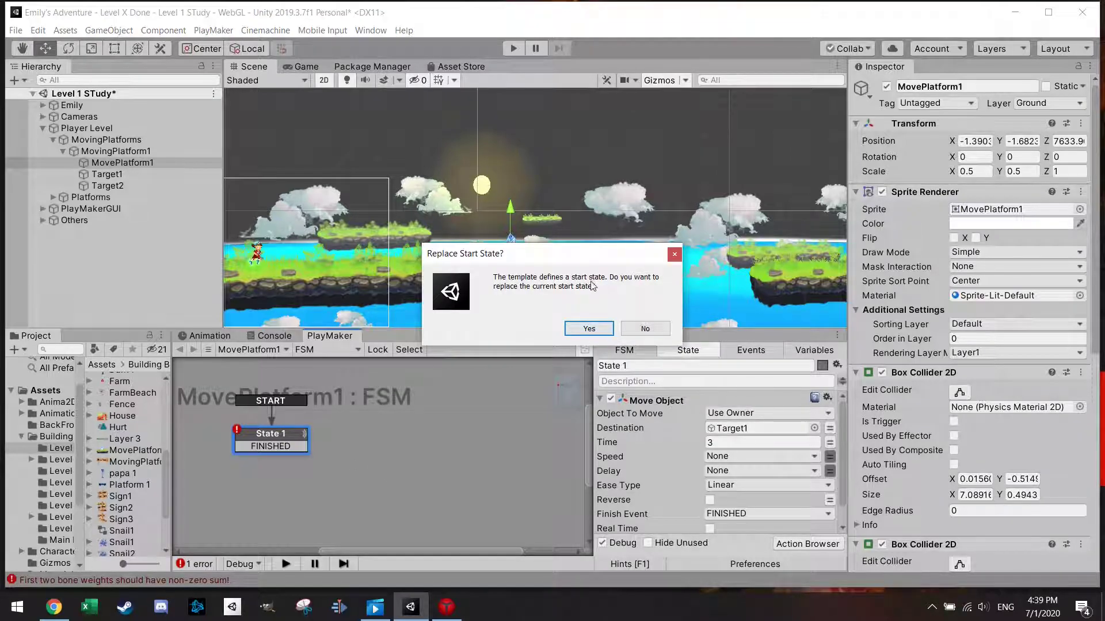
Step: Keep the original start state, name the states Move1 and Move2, and link Move1's FINISHED to Move2
{"action": "left_click", "coordinate": [645, 328]}
{"action": "left_click_drag", "start_coordinate": [419, 462], "coordinate": [392, 438]}
{"action": "left_click", "coordinate": [601, 366]}
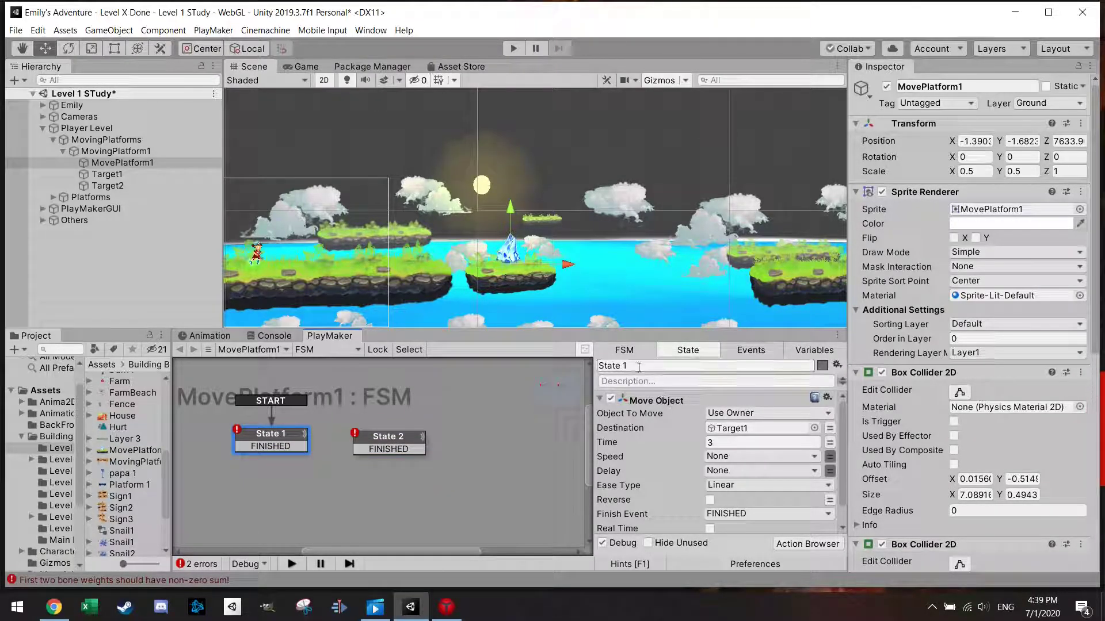
{"action": "type", "text": "Move1"}
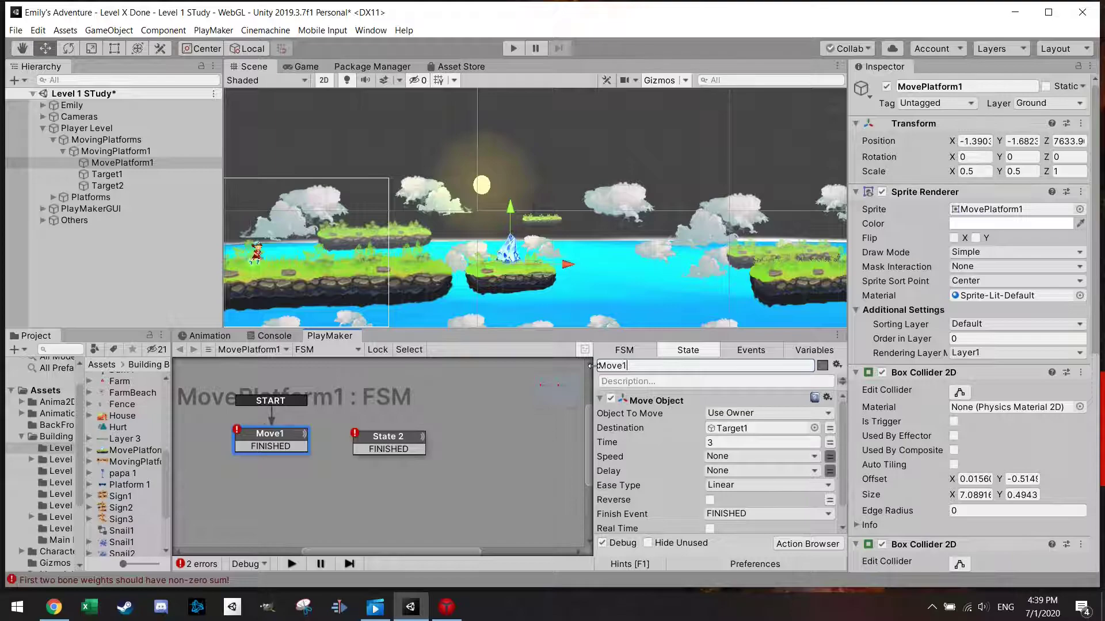
{"action": "left_click", "coordinate": [389, 443]}
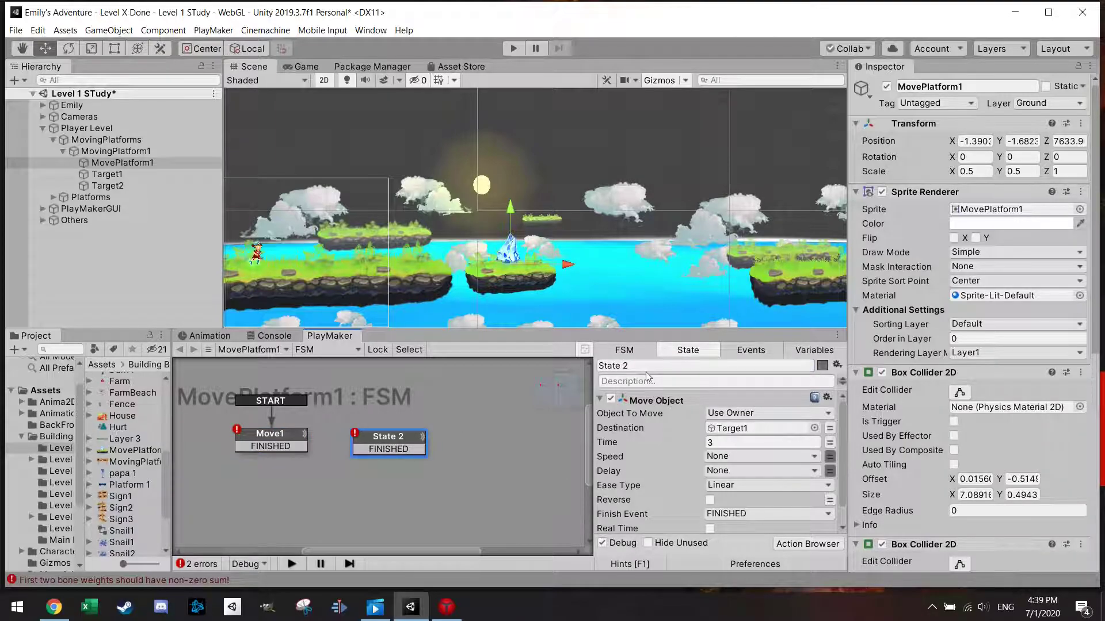
{"action": "type", "text": "Move2"}
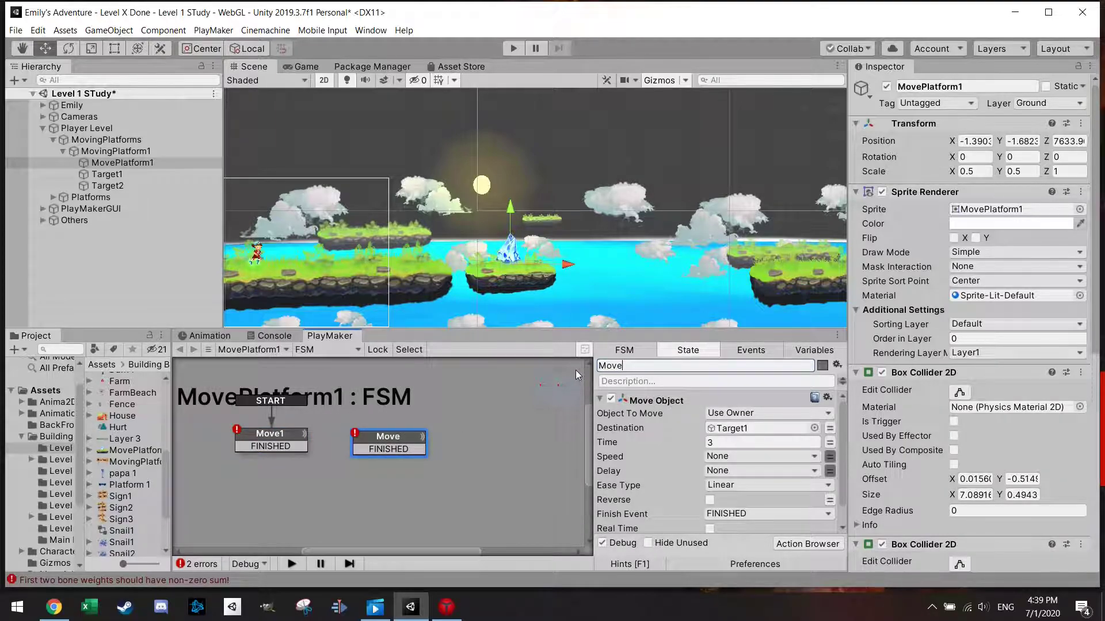
{"action": "left_click", "coordinate": [297, 446]}
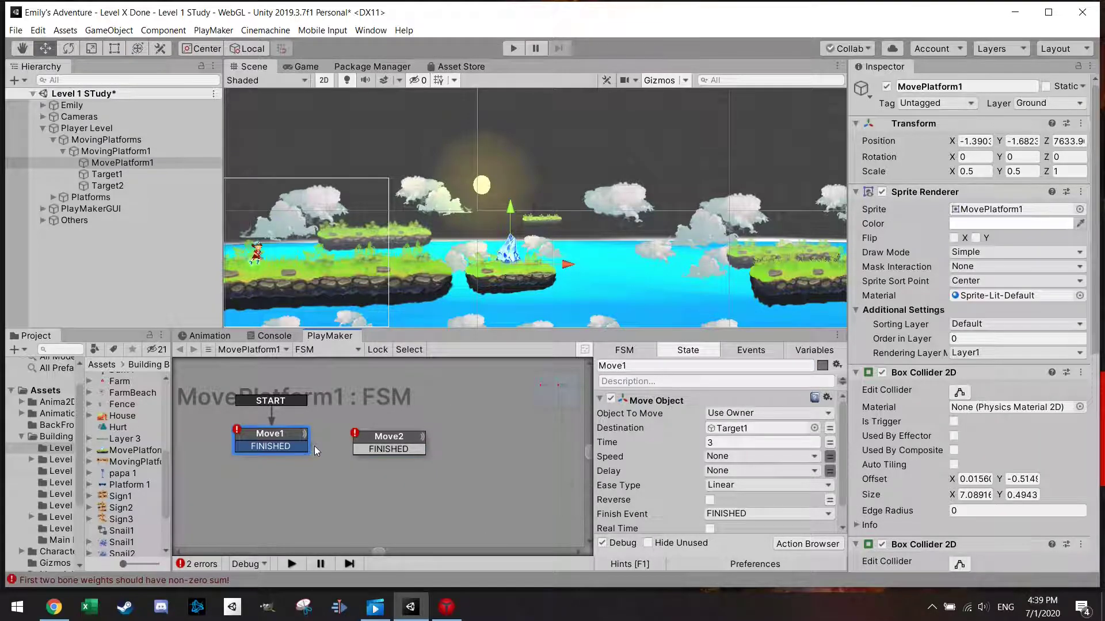
{"action": "left_click_drag", "start_coordinate": [331, 438], "coordinate": [396, 438]}
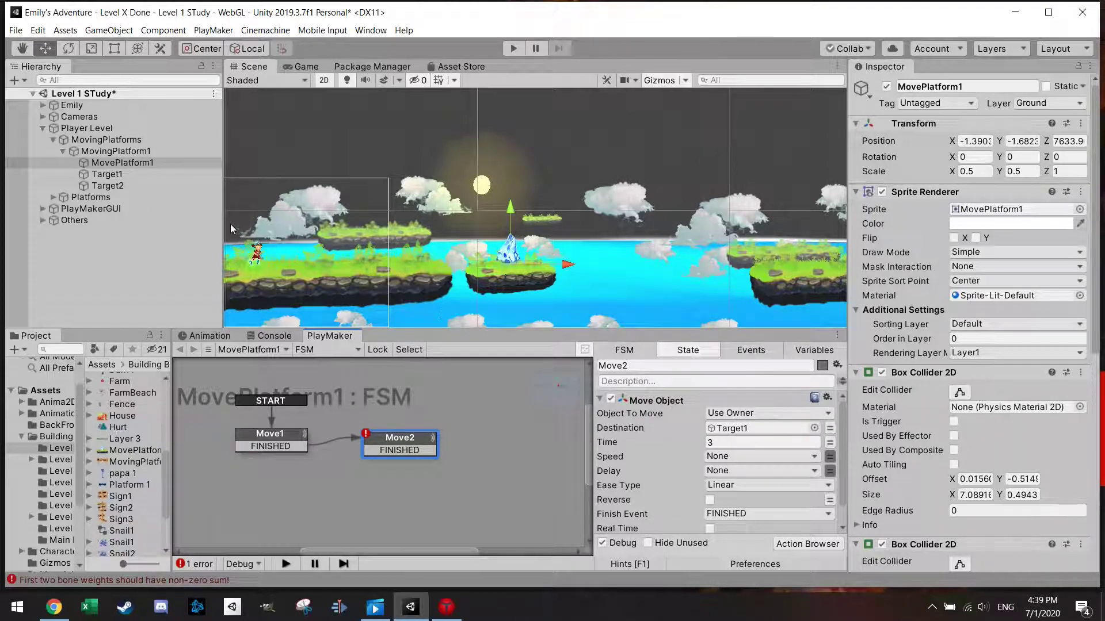
Step: Send Move2 to Target2, loop its FINISHED back to Move1, place it below, and play-test
{"action": "left_click_drag", "start_coordinate": [122, 162], "coordinate": [738, 431]}
{"action": "left_click", "coordinate": [434, 461]}
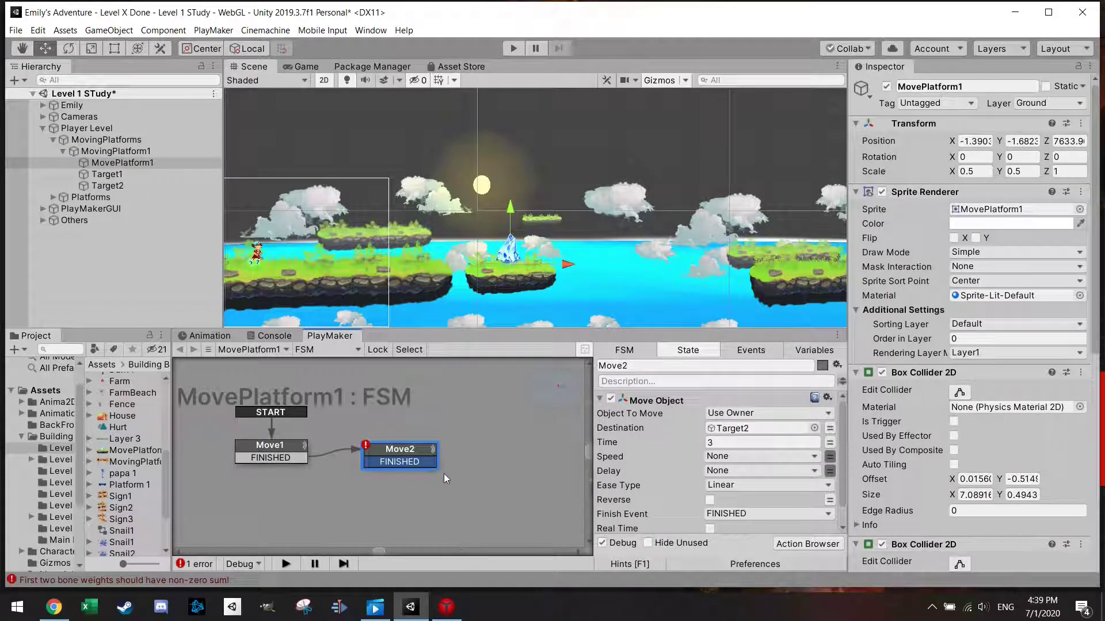
{"action": "left_click_drag", "start_coordinate": [402, 509], "coordinate": [263, 455]}
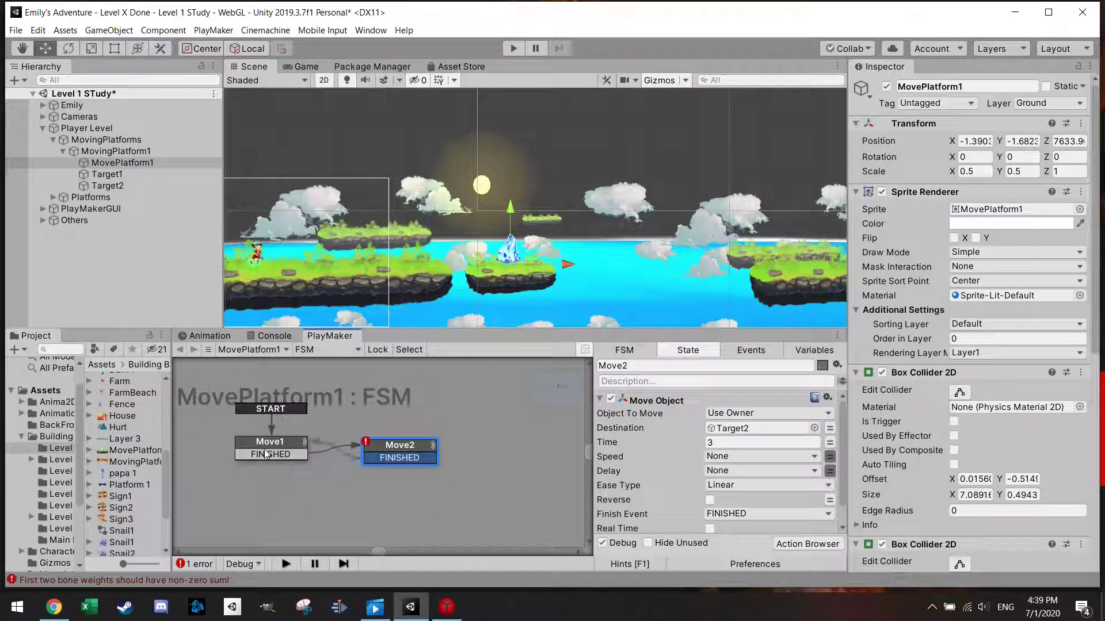
{"action": "left_click_drag", "start_coordinate": [396, 458], "coordinate": [265, 504]}
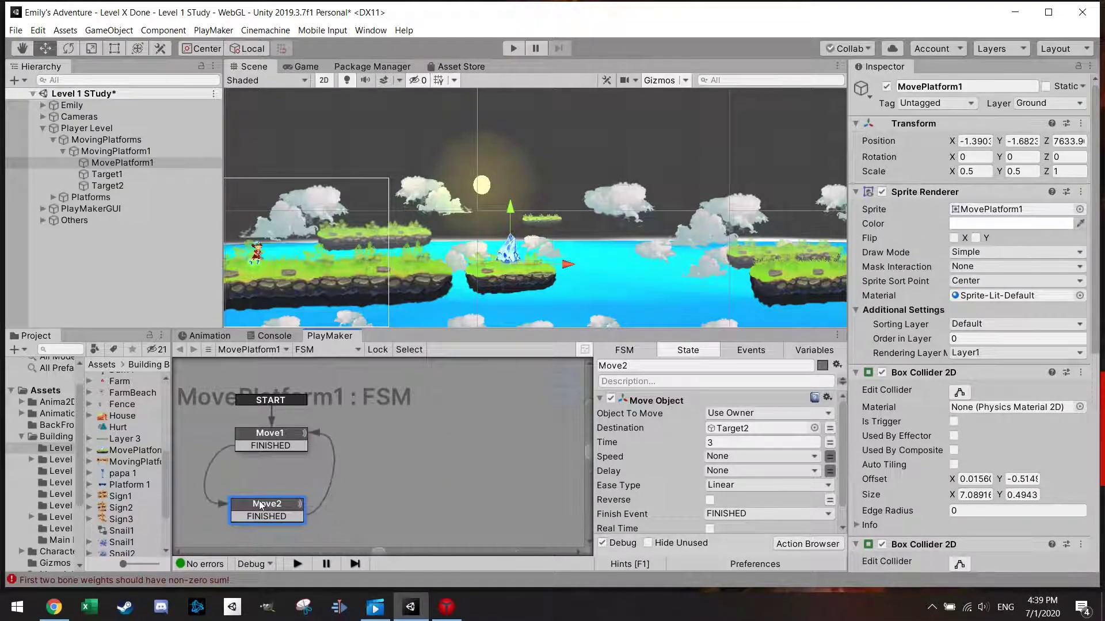
{"action": "left_click", "coordinate": [511, 54]}
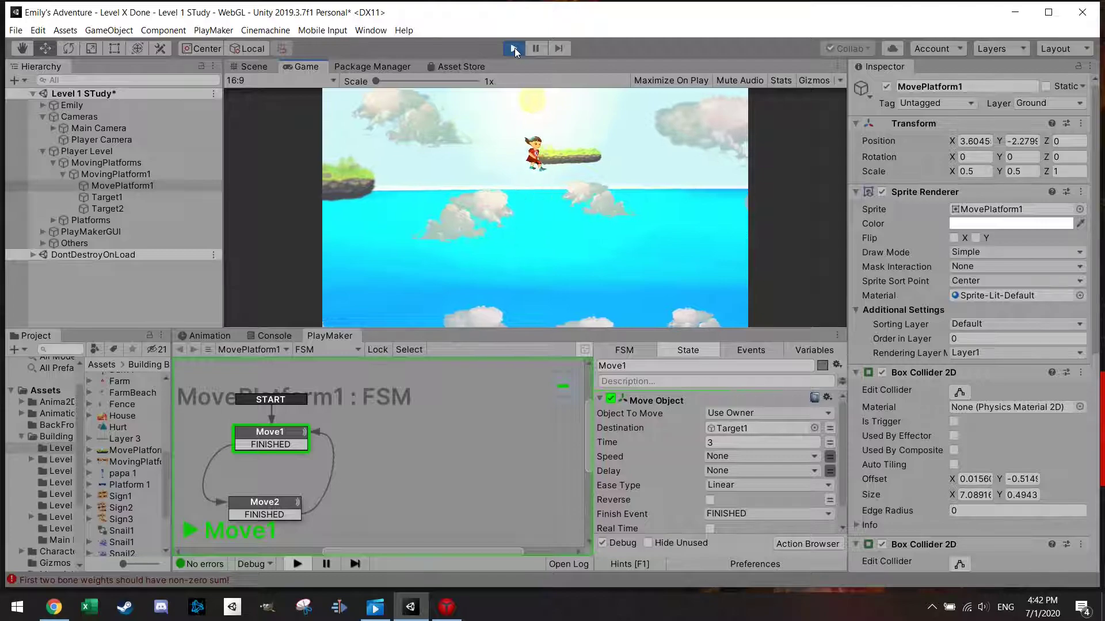
Step: Exit play mode and bring up the FSM graph's menu for adding a state
{"action": "left_click", "coordinate": [515, 48]}
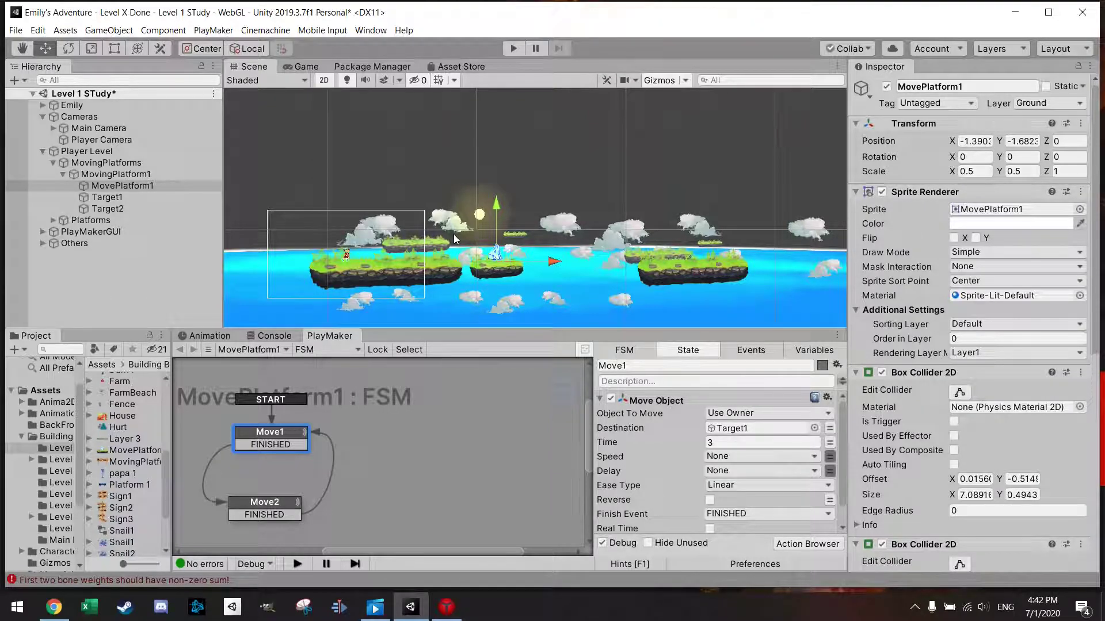
{"action": "right_click", "coordinate": [382, 467]}
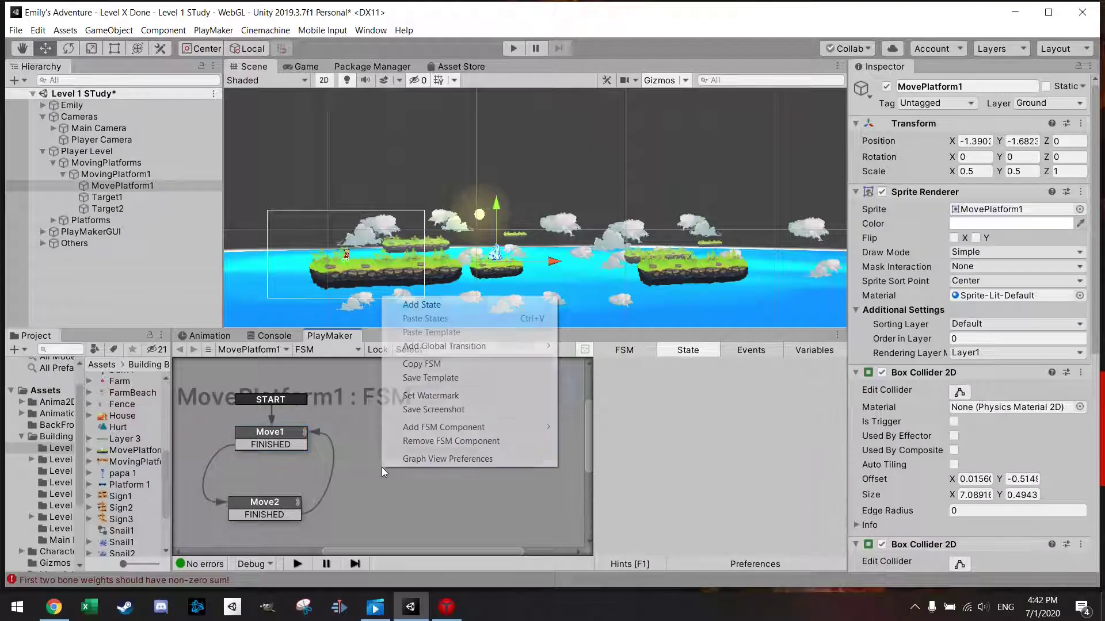
Step: Add a new state named Wait and route Move1's FINISHED transition into it
{"action": "left_click", "coordinate": [446, 304]}
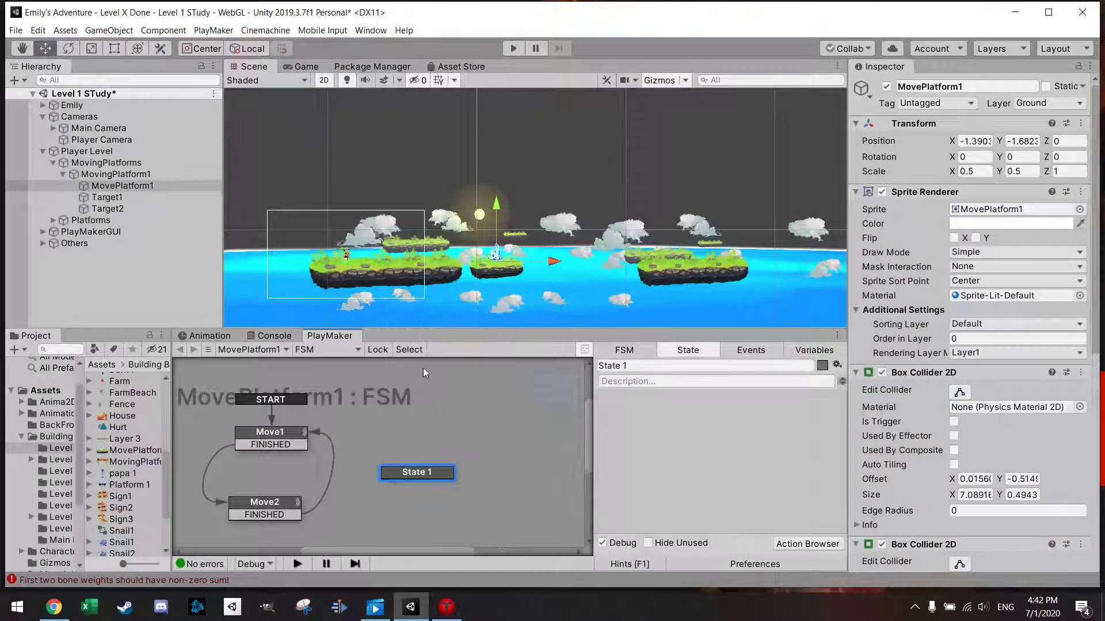
{"action": "left_click", "coordinate": [665, 366]}
{"action": "type", "text": "Wait"}
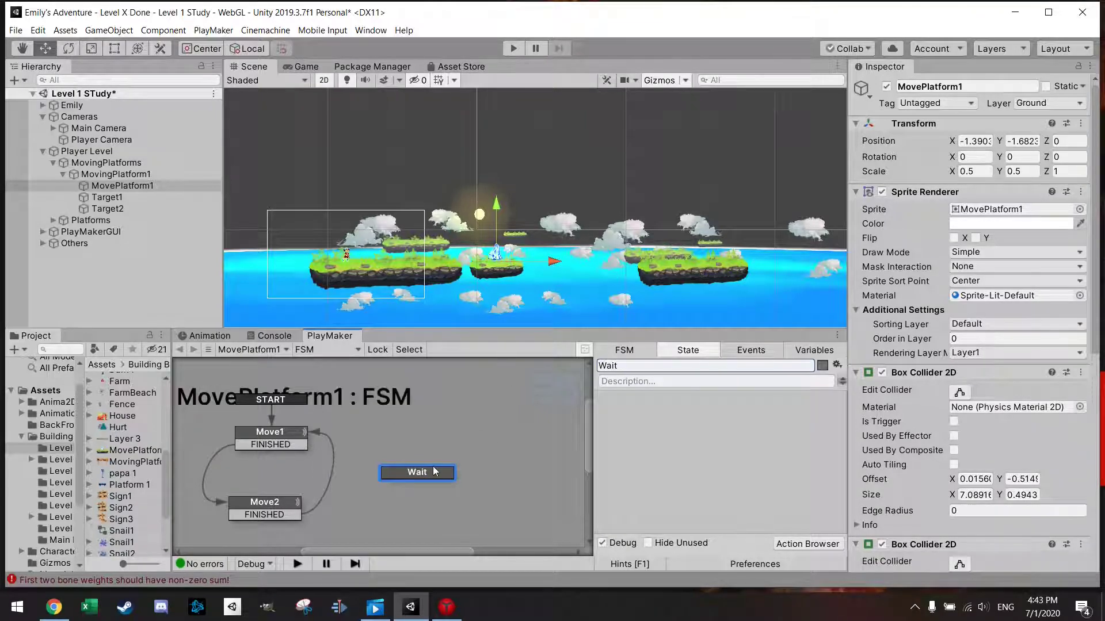
{"action": "left_click_drag", "start_coordinate": [419, 474], "coordinate": [394, 472]}
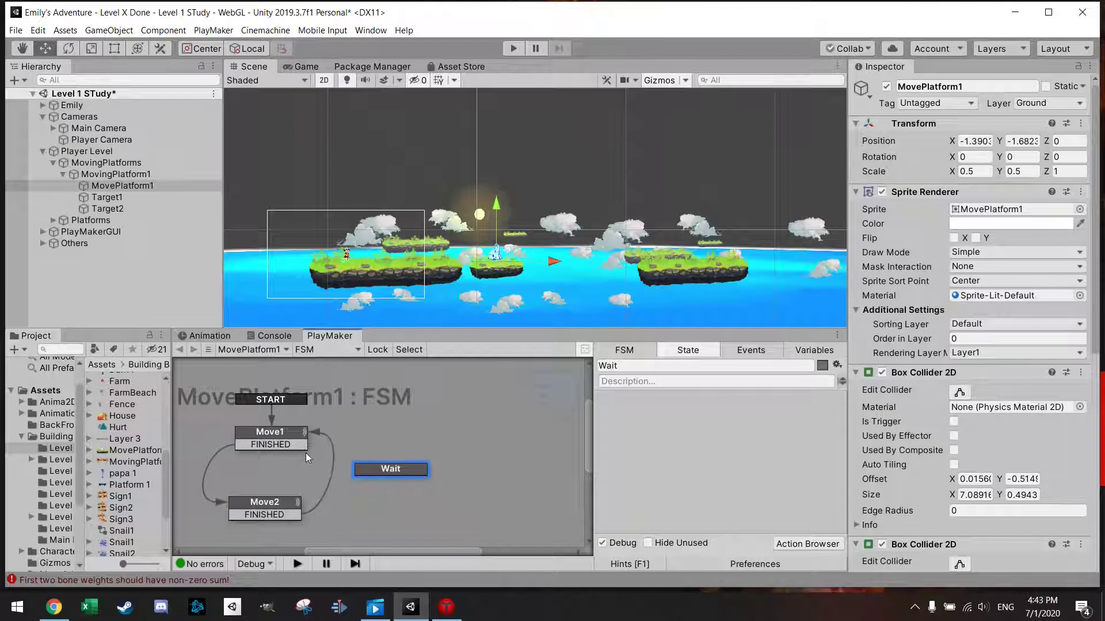
{"action": "left_click_drag", "start_coordinate": [305, 449], "coordinate": [391, 470]}
{"action": "left_click", "coordinate": [391, 469]}
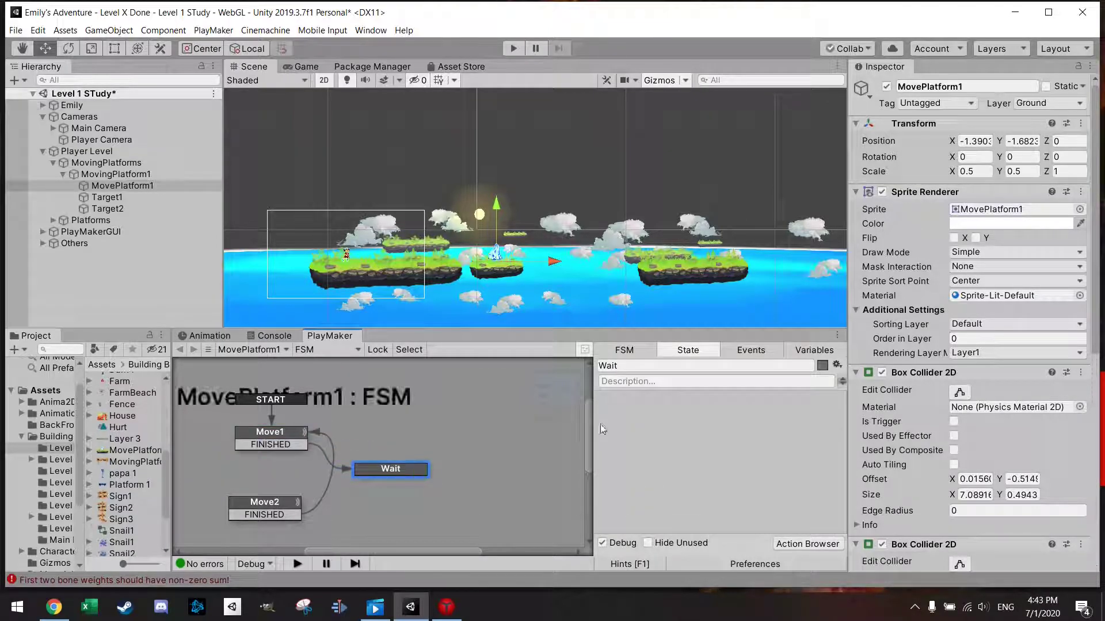
Step: Add a Wait action to the Wait state from the Action Browser
{"action": "left_click", "coordinate": [819, 544]}
{"action": "type", "text": "wait"}
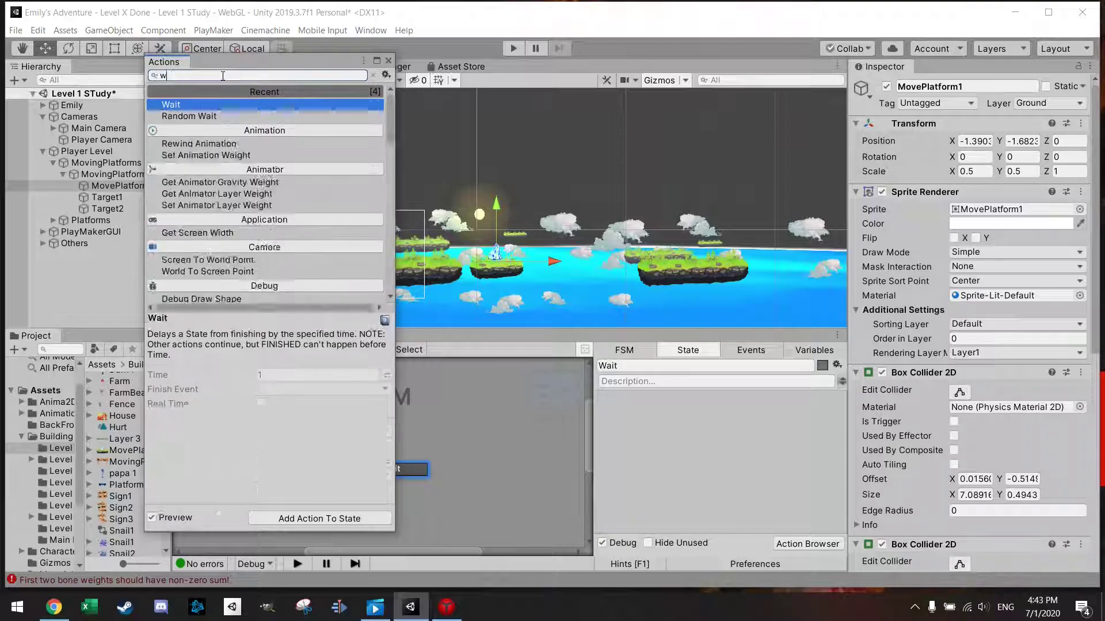
{"action": "double_click", "coordinate": [274, 103]}
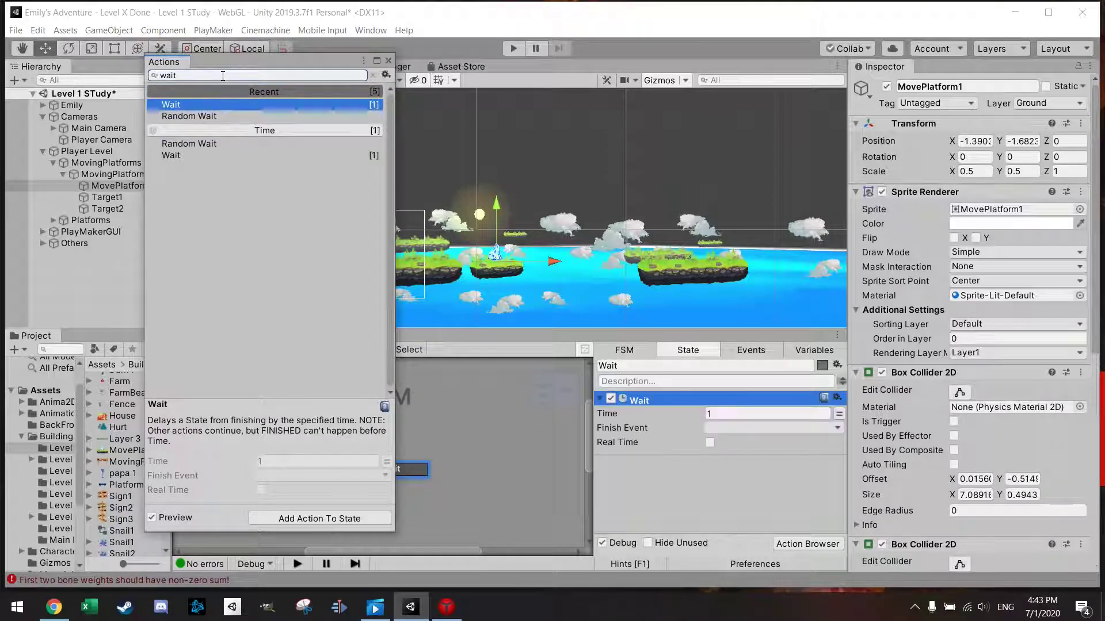
{"action": "left_click", "coordinate": [389, 61]}
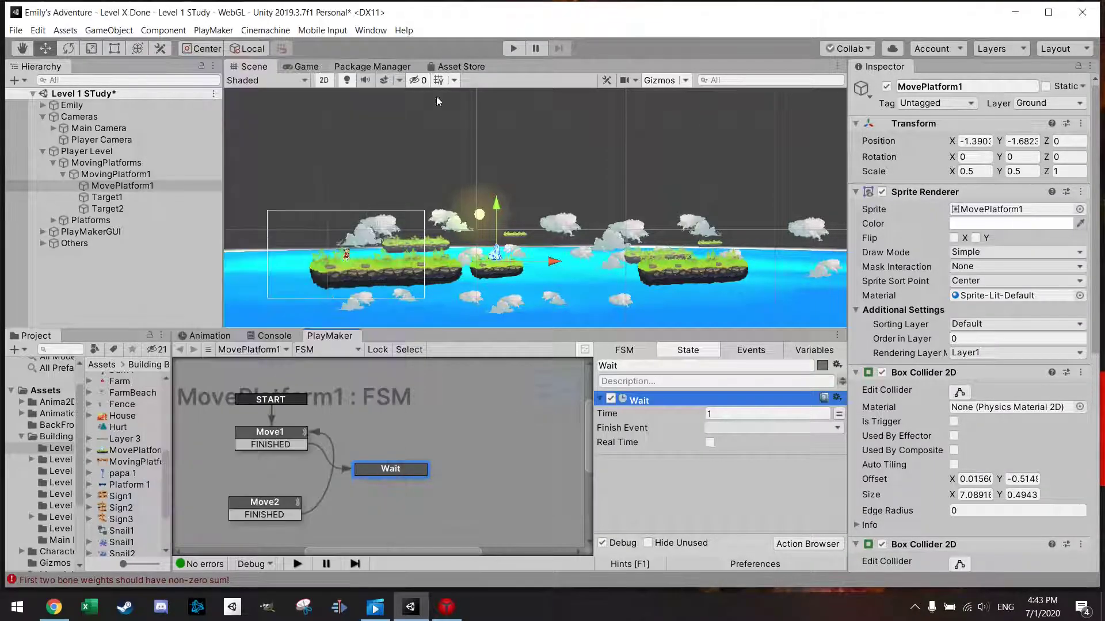
{"action": "left_click", "coordinate": [739, 429]}
Step: Make Wait finish with FINISHED and link its FINISHED transition to Move2
{"action": "left_click", "coordinate": [742, 456]}
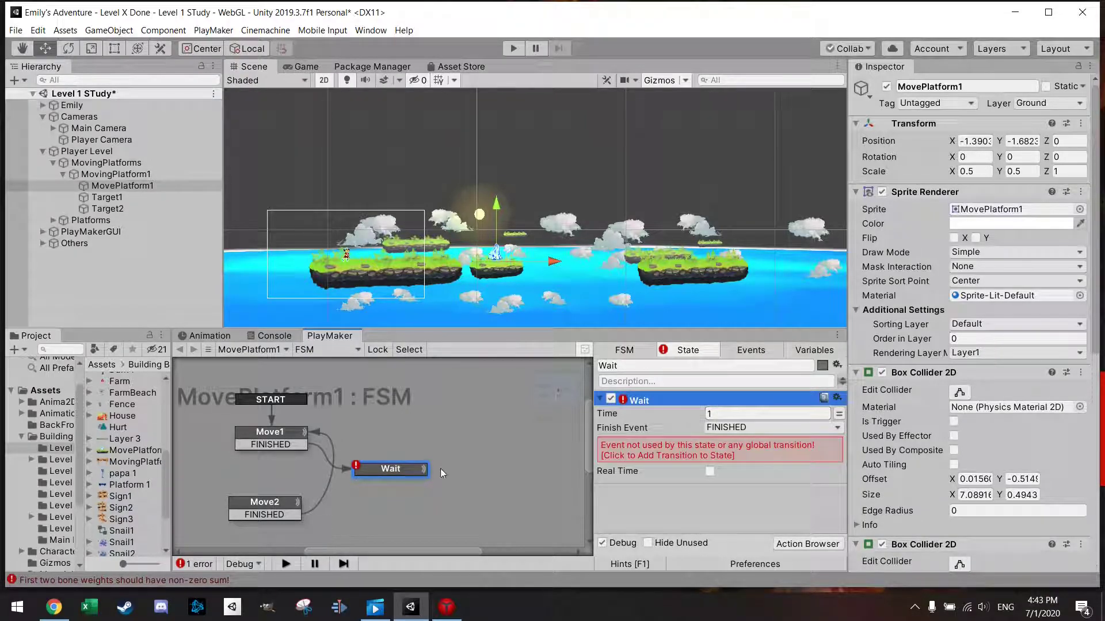
{"action": "right_click", "coordinate": [399, 475]}
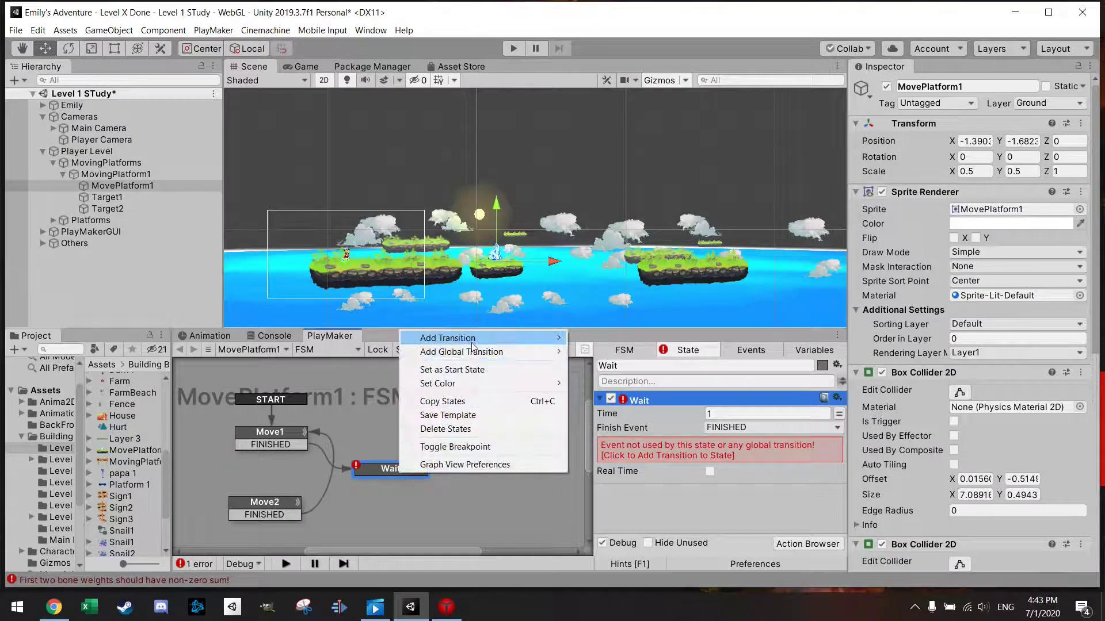
{"action": "mouse_move", "coordinate": [507, 338]}
{"action": "left_click", "coordinate": [592, 340]}
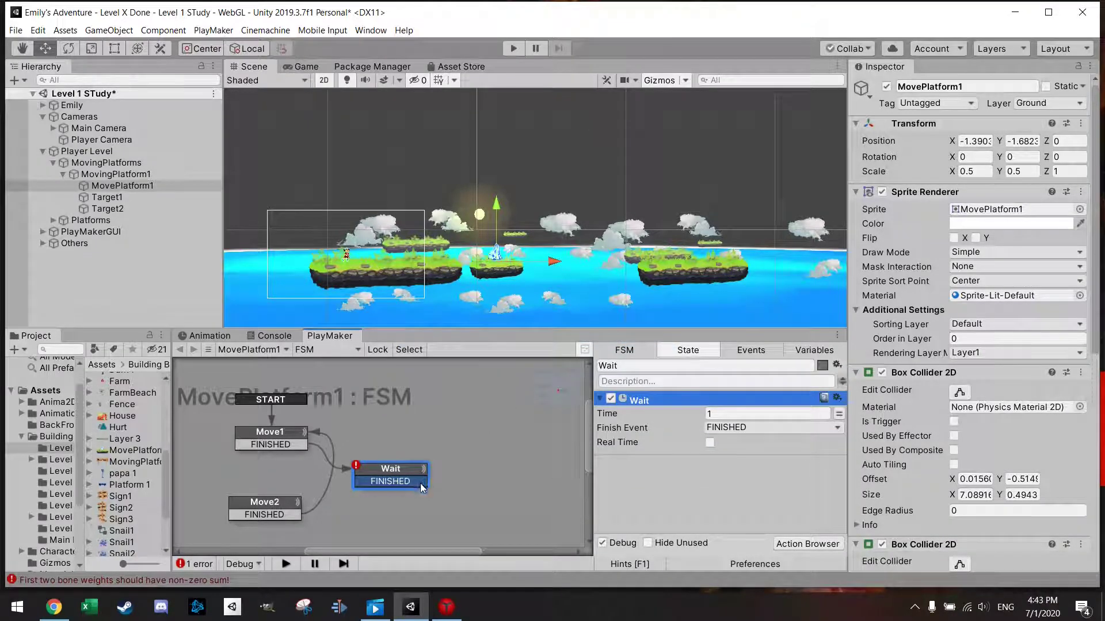
{"action": "left_click_drag", "start_coordinate": [390, 479], "coordinate": [295, 498]}
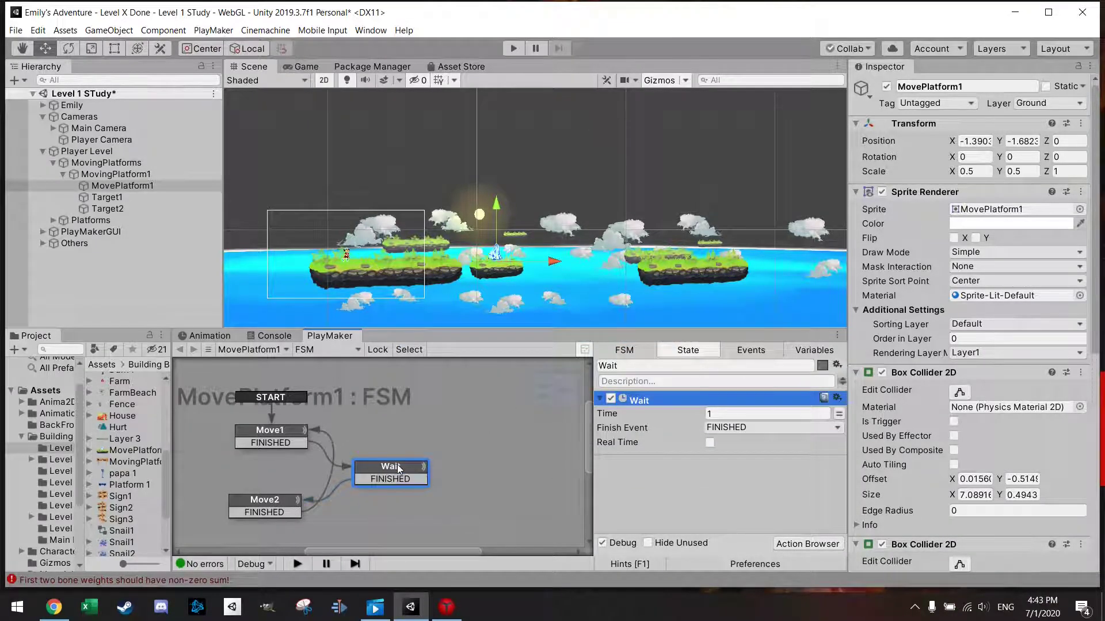
Step: Duplicate Wait as Wait 2 and link its FINISHED transition back to Move1
{"action": "key", "text": "ctrl+c"}
{"action": "key", "text": "ctrl+v"}
{"action": "left_click_drag", "start_coordinate": [439, 478], "coordinate": [276, 443]}
{"action": "left_click", "coordinate": [251, 512]}
{"action": "scroll", "coordinate": [314, 481], "scroll_direction": "down", "scroll_amount": 2}
{"action": "middle_click_drag", "start_coordinate": [314, 481], "coordinate": [375, 465]}
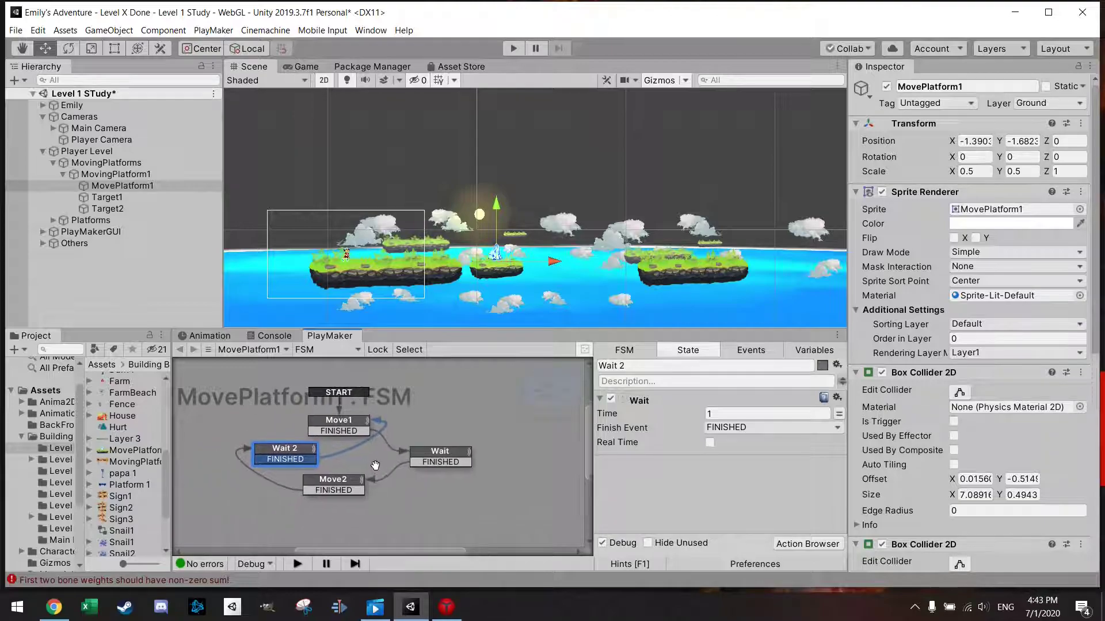
Step: Tidy the Wait 2, Move2 and Wait positions in the graph, then play-test the loop
{"action": "left_click_drag", "start_coordinate": [286, 453], "coordinate": [221, 453]}
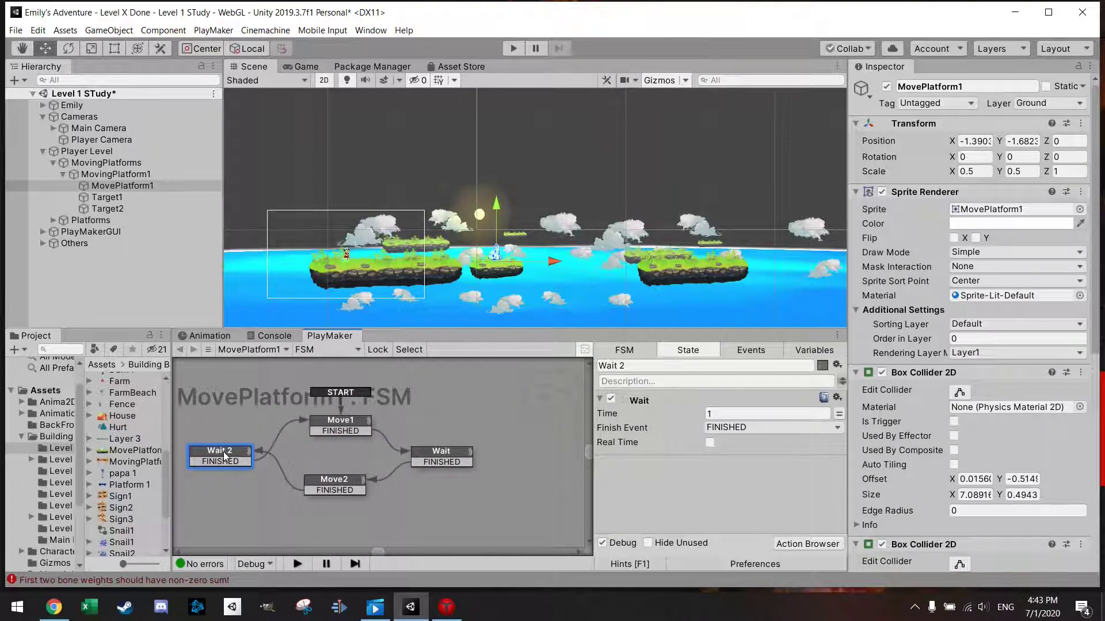
{"action": "mouse_move", "coordinate": [327, 485]}
{"action": "left_mouse_down"}
{"action": "mouse_move", "coordinate": [309, 492]}
{"action": "mouse_move", "coordinate": [309, 504]}
{"action": "mouse_move", "coordinate": [324, 506]}
{"action": "left_mouse_up"}
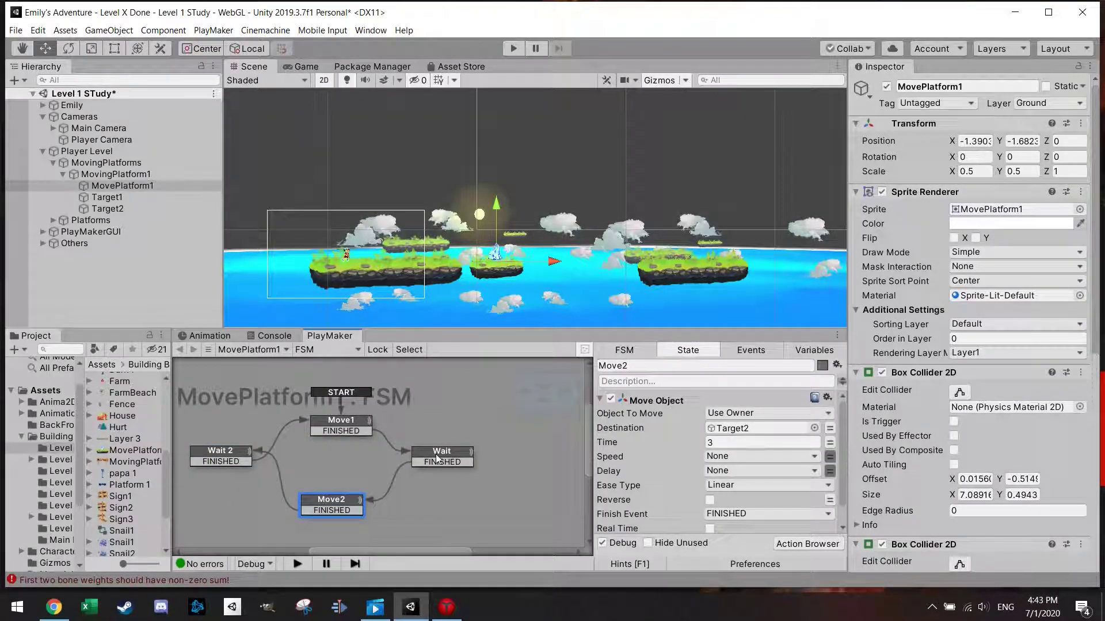
{"action": "left_click", "coordinate": [426, 462]}
{"action": "left_click_drag", "start_coordinate": [236, 460], "coordinate": [246, 466]}
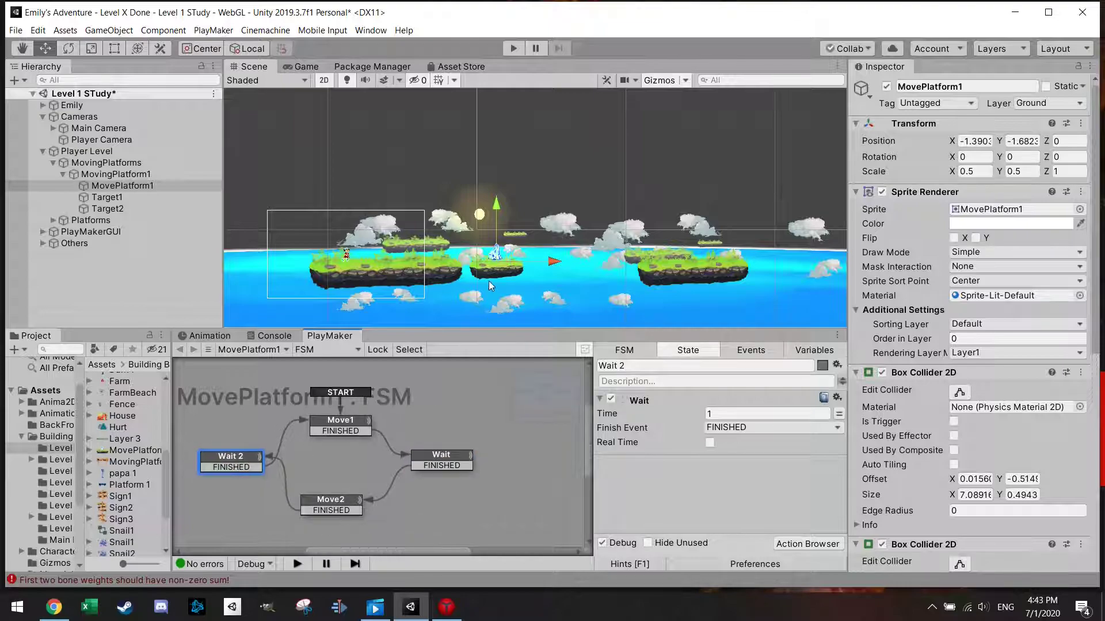
{"action": "left_click", "coordinate": [514, 47]}
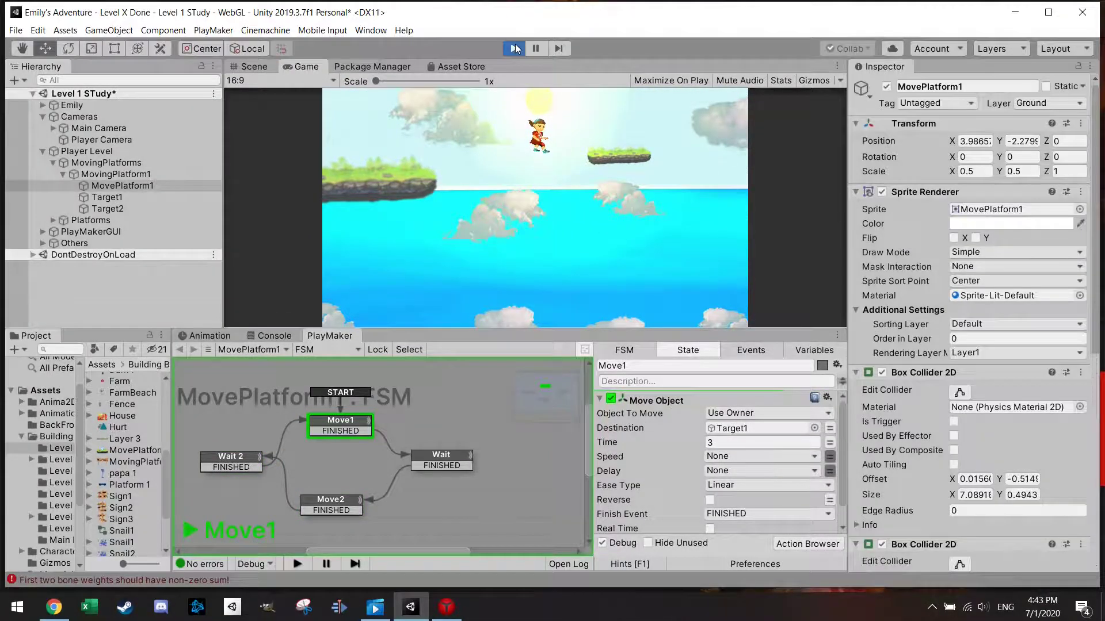
Step: Stop the play test and select Emily in the Hierarchy
{"action": "left_click", "coordinate": [514, 49]}
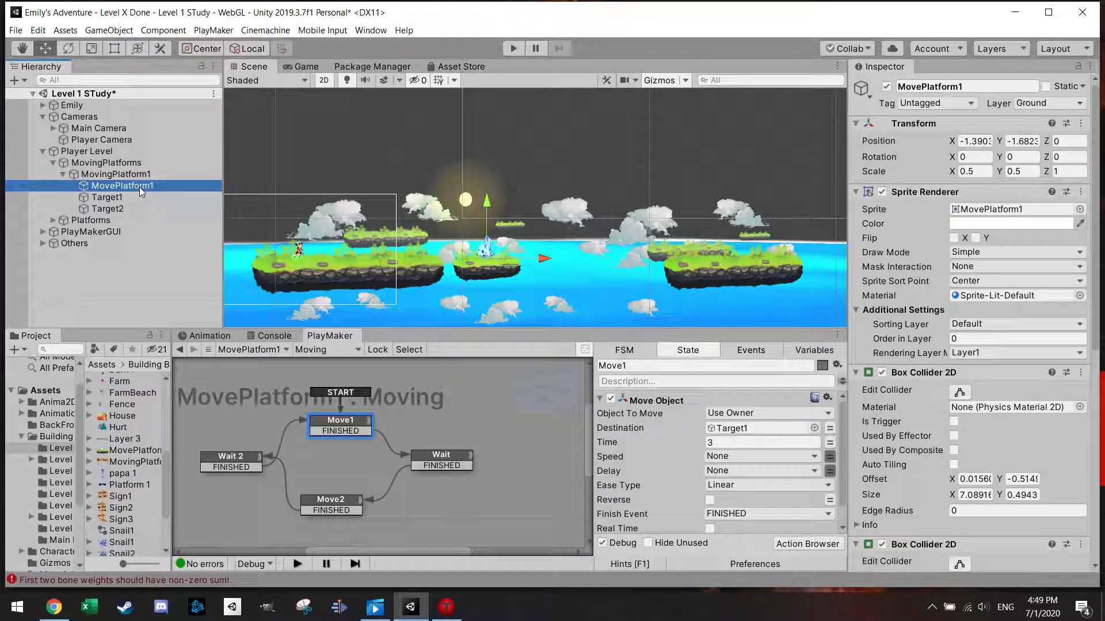
{"action": "left_click", "coordinate": [79, 108]}
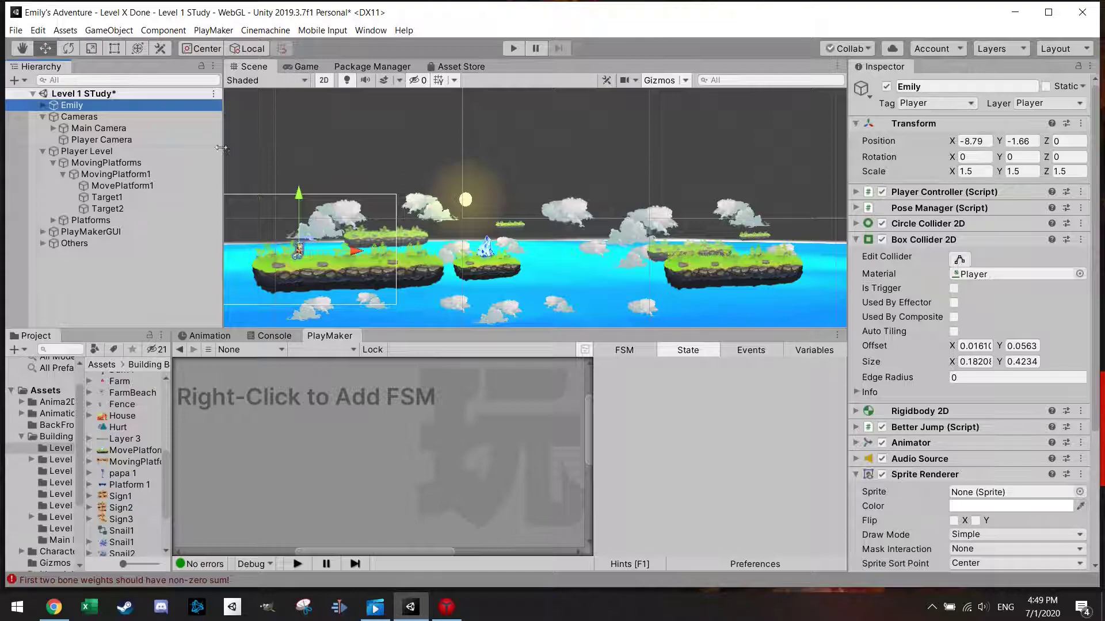
Step: Add a new FSM to MovePlatform1 from its FSM dropdown
{"action": "left_click", "coordinate": [133, 185]}
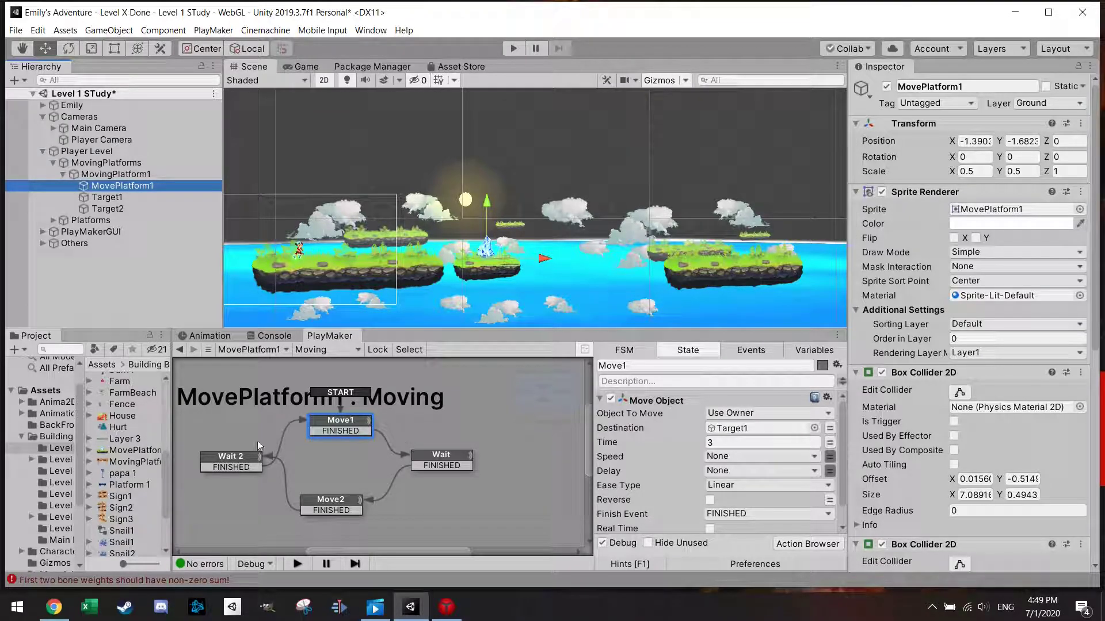
{"action": "left_click", "coordinate": [345, 349]}
{"action": "left_click", "coordinate": [382, 375]}
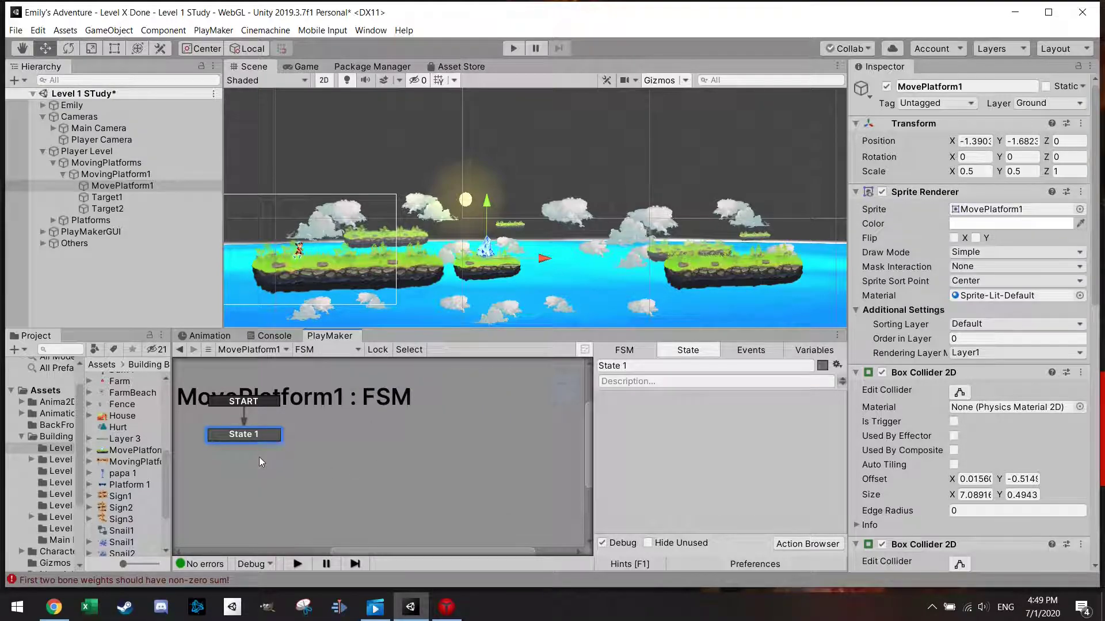
Step: Give State 1 a Set Parent action with Specify Game Object set to Emily
{"action": "left_click", "coordinate": [807, 544]}
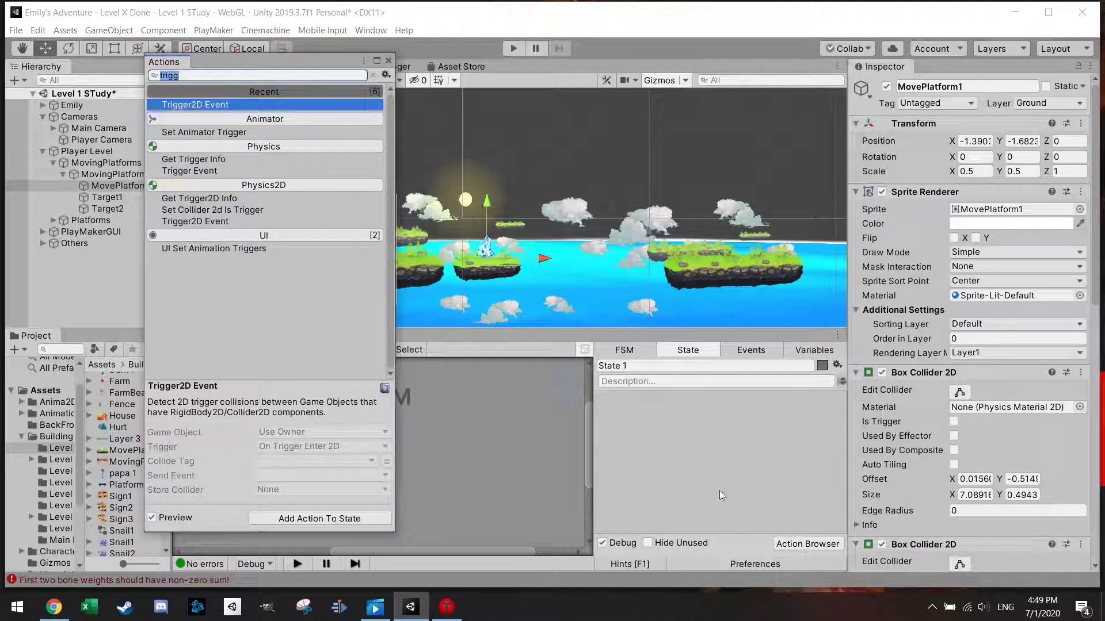
{"action": "type", "text": "set"}
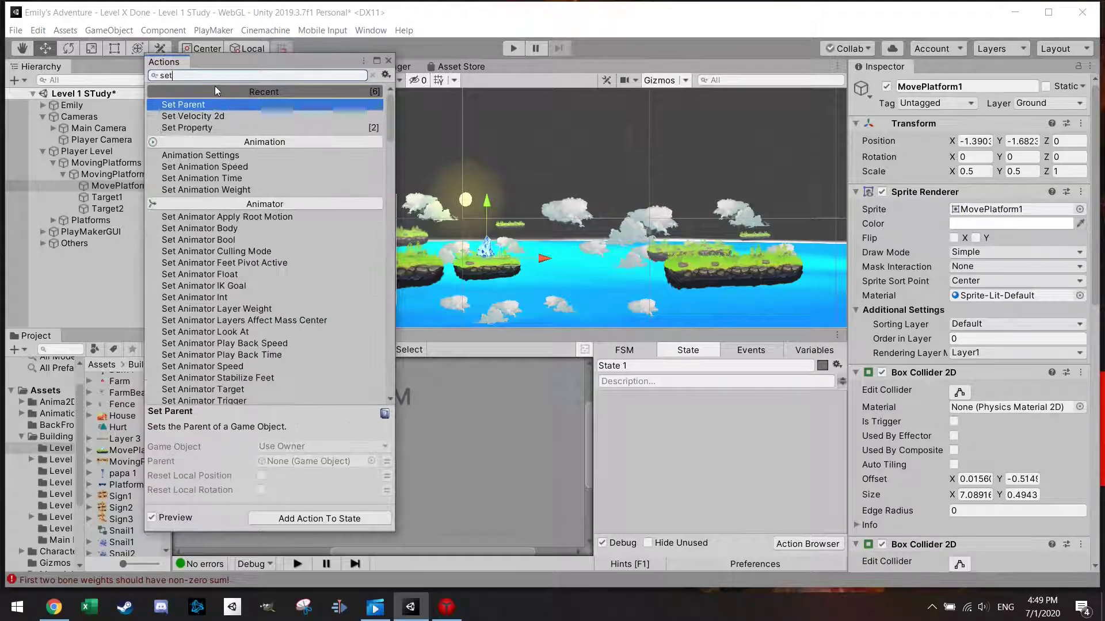
{"action": "double_click", "coordinate": [257, 104]}
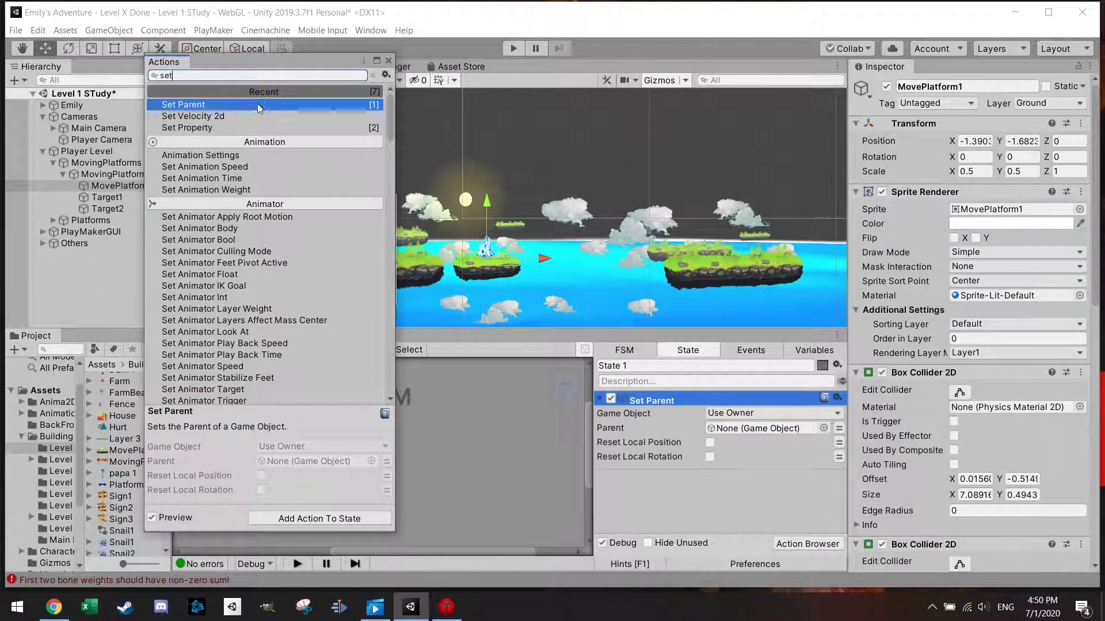
{"action": "left_click", "coordinate": [388, 61]}
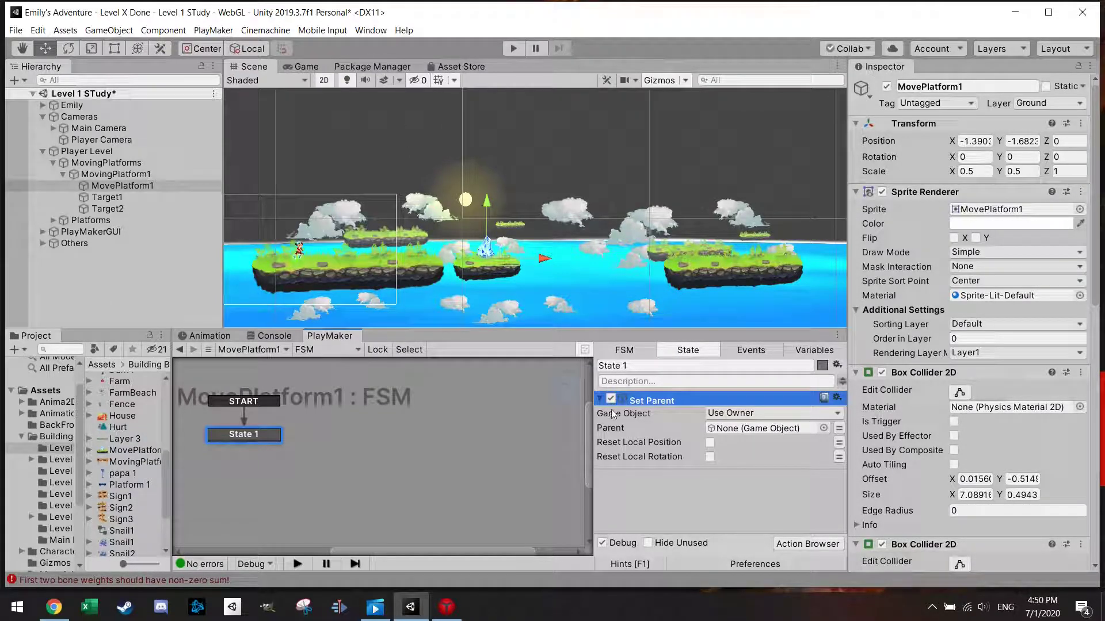
{"action": "left_click", "coordinate": [758, 414]}
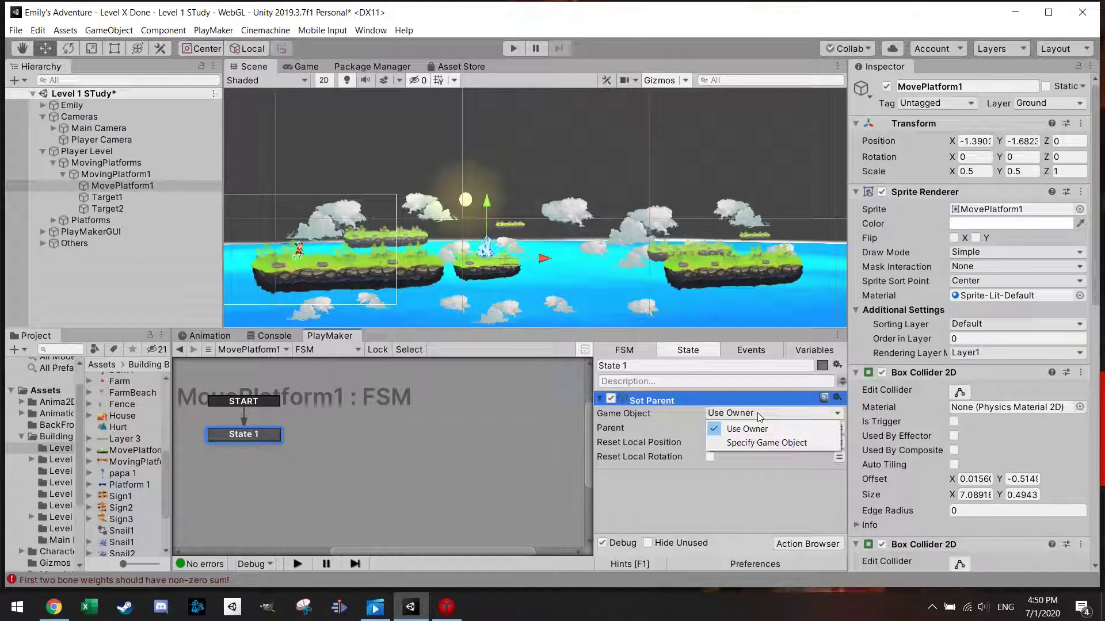
{"action": "left_click", "coordinate": [765, 443]}
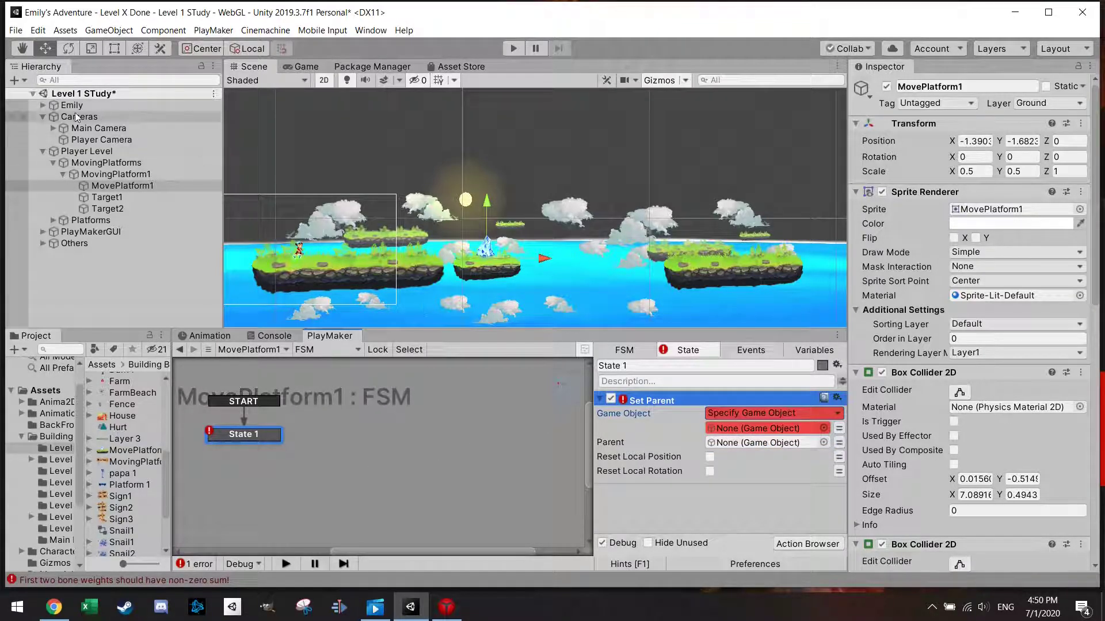
{"action": "left_click_drag", "start_coordinate": [72, 105], "coordinate": [758, 431]}
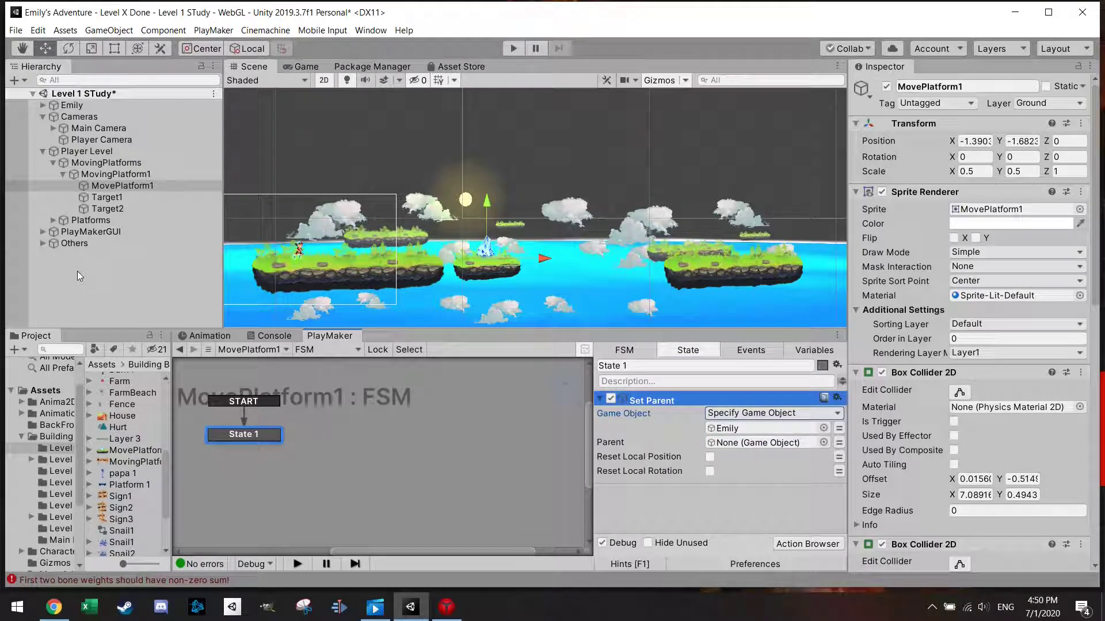
Step: Create an empty object named Neutral and assign it as Set Parent's Parent on MovePlatform1
{"action": "left_click", "coordinate": [14, 80]}
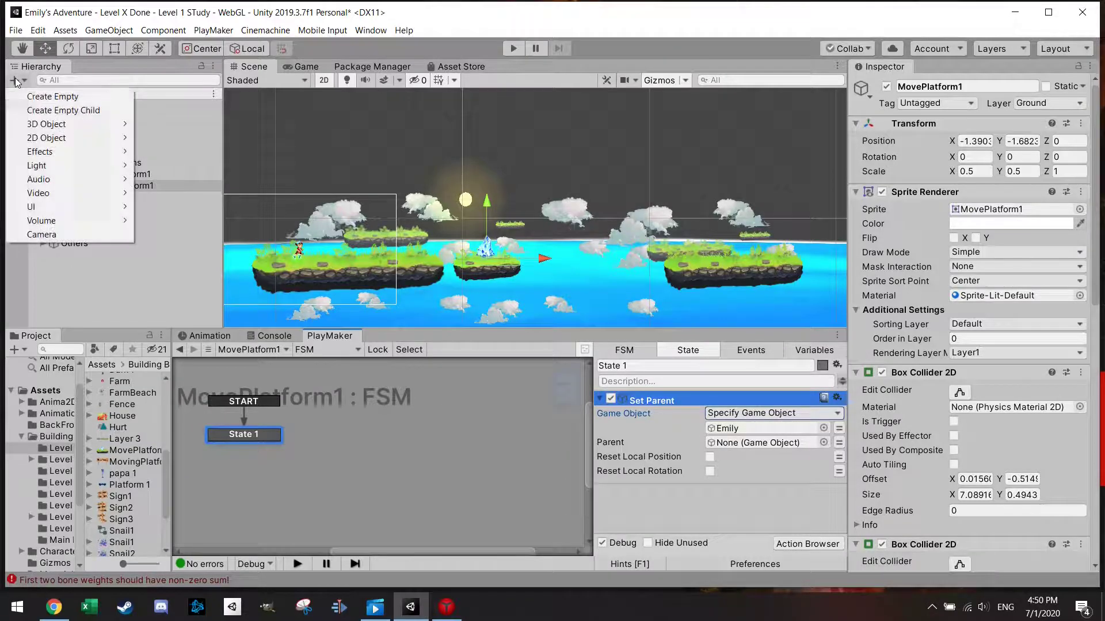
{"action": "left_click", "coordinate": [40, 96]}
{"action": "left_click", "coordinate": [938, 86]}
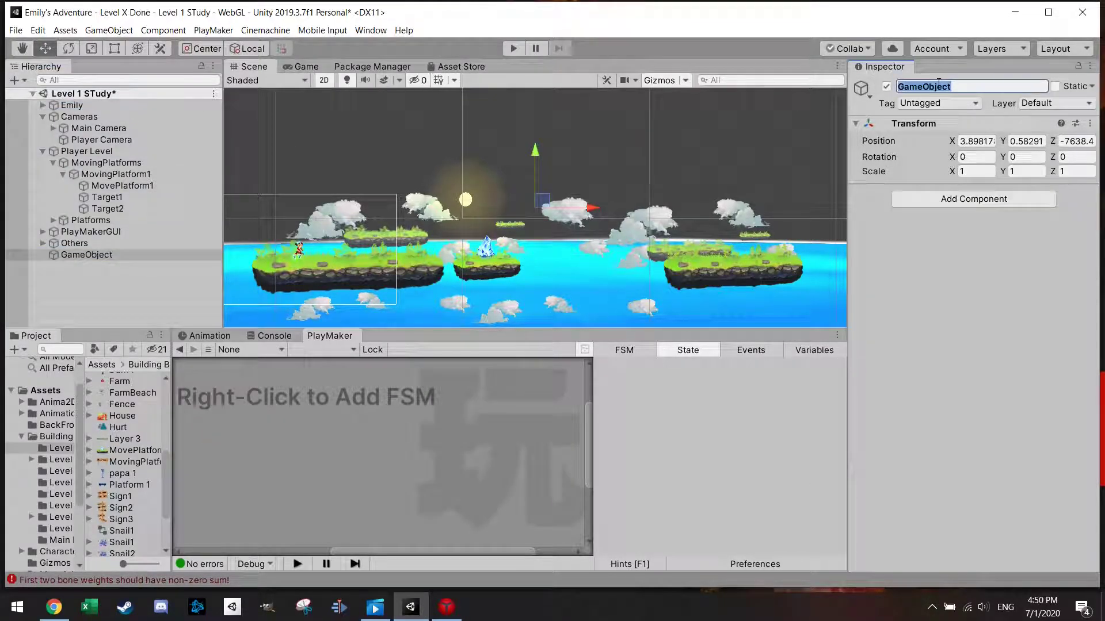
{"action": "type", "text": "Neutral"}
{"action": "key", "text": "Return"}
{"action": "left_click", "coordinate": [139, 185]}
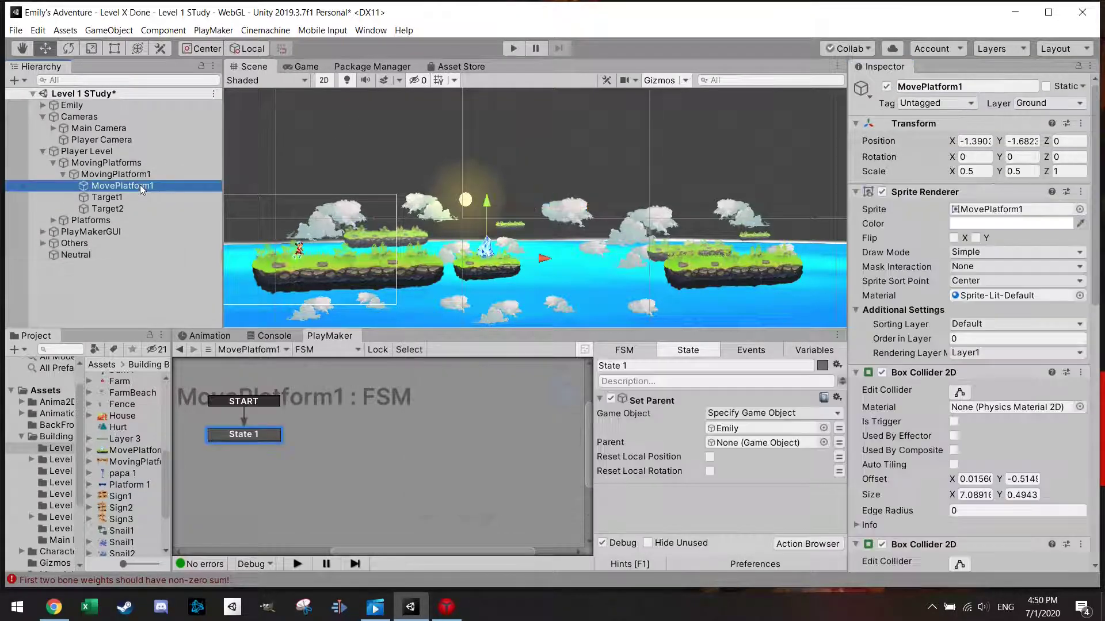
{"action": "left_click_drag", "start_coordinate": [76, 254], "coordinate": [758, 441]}
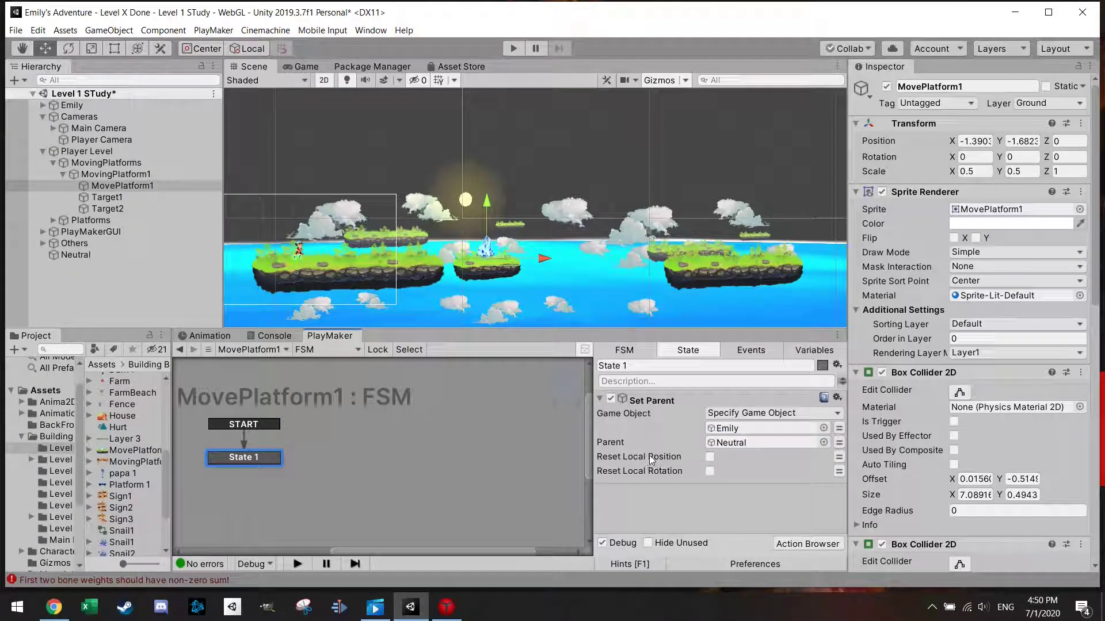